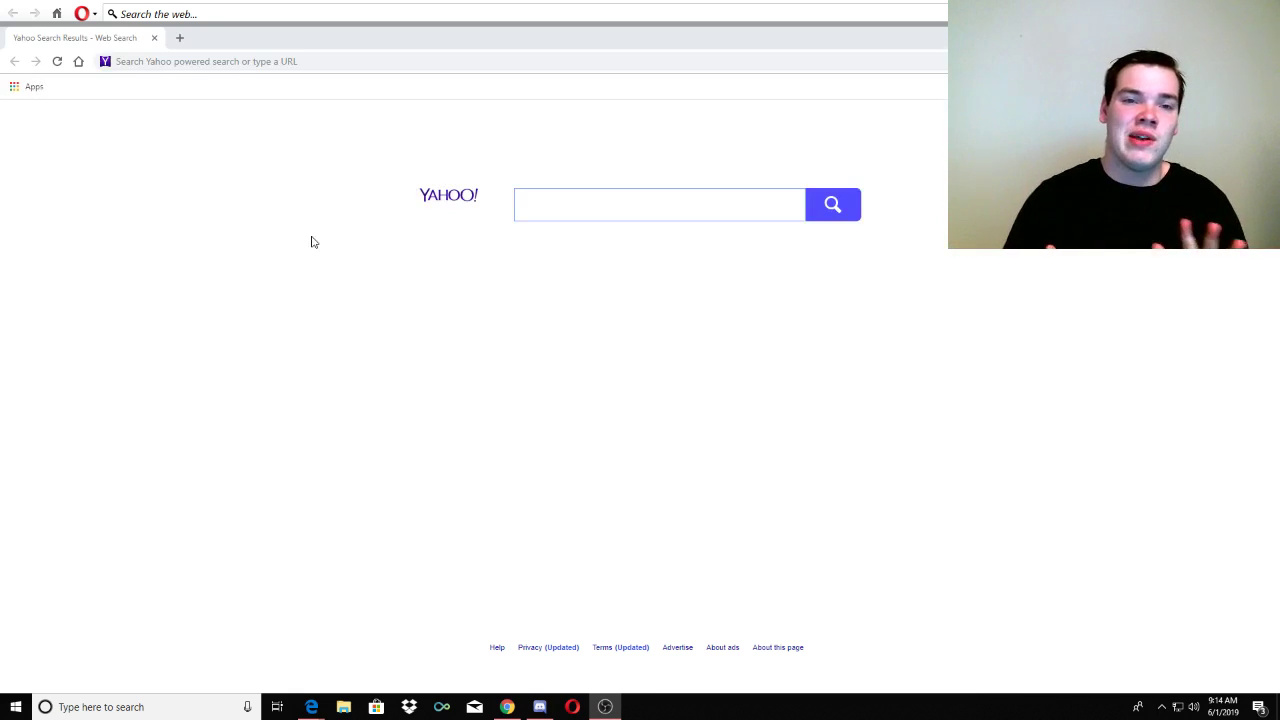
- Search the web for "showdown"
left_click(314, 58)
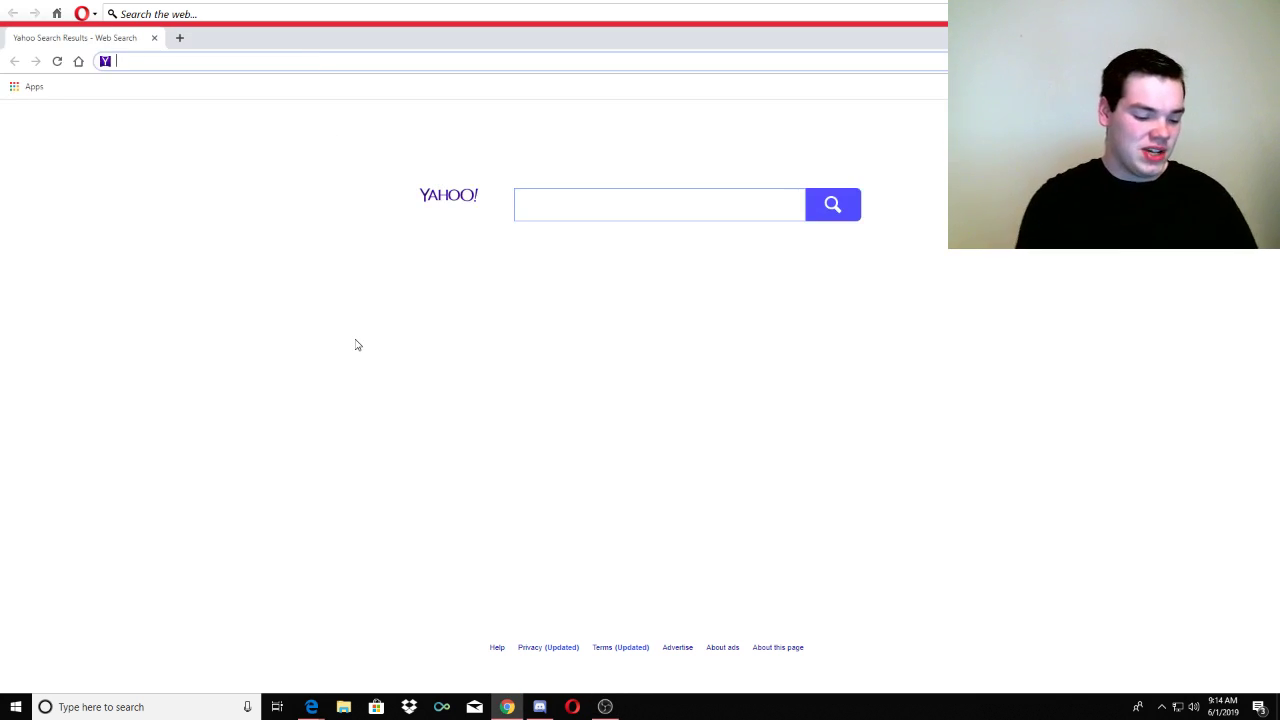
type("showdon")
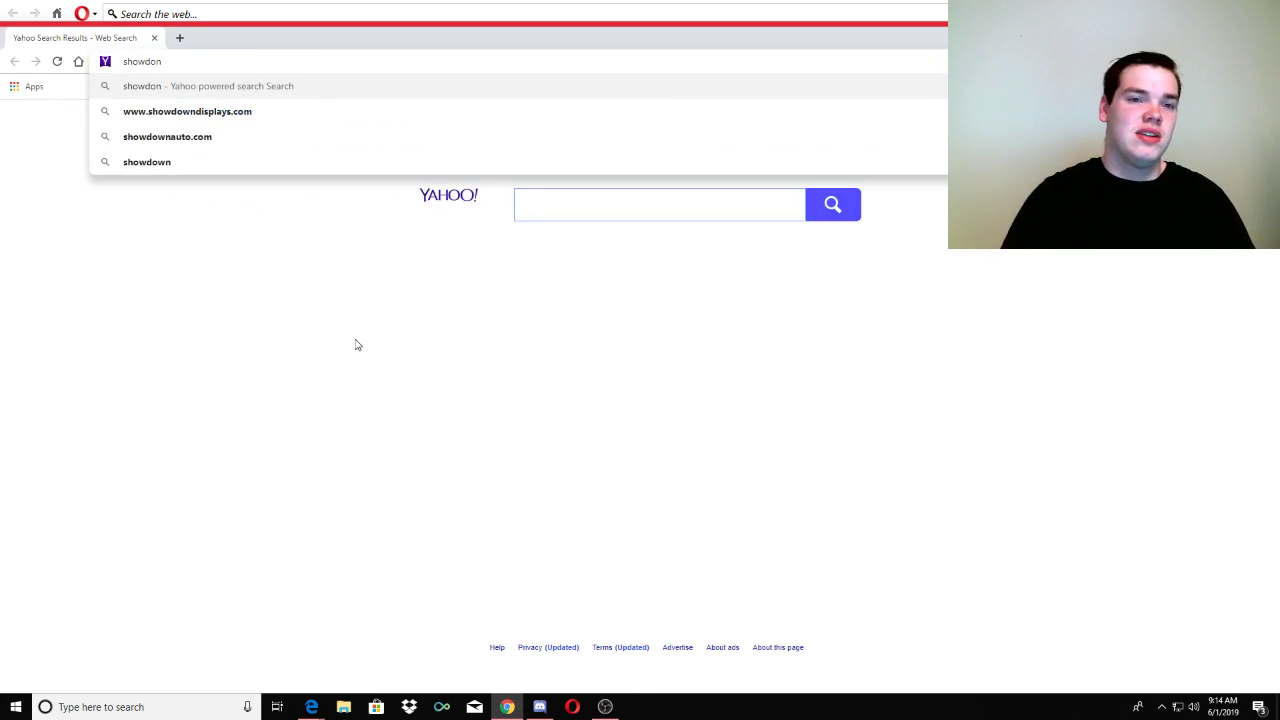
key("BackSpace")
key("BackSpace")
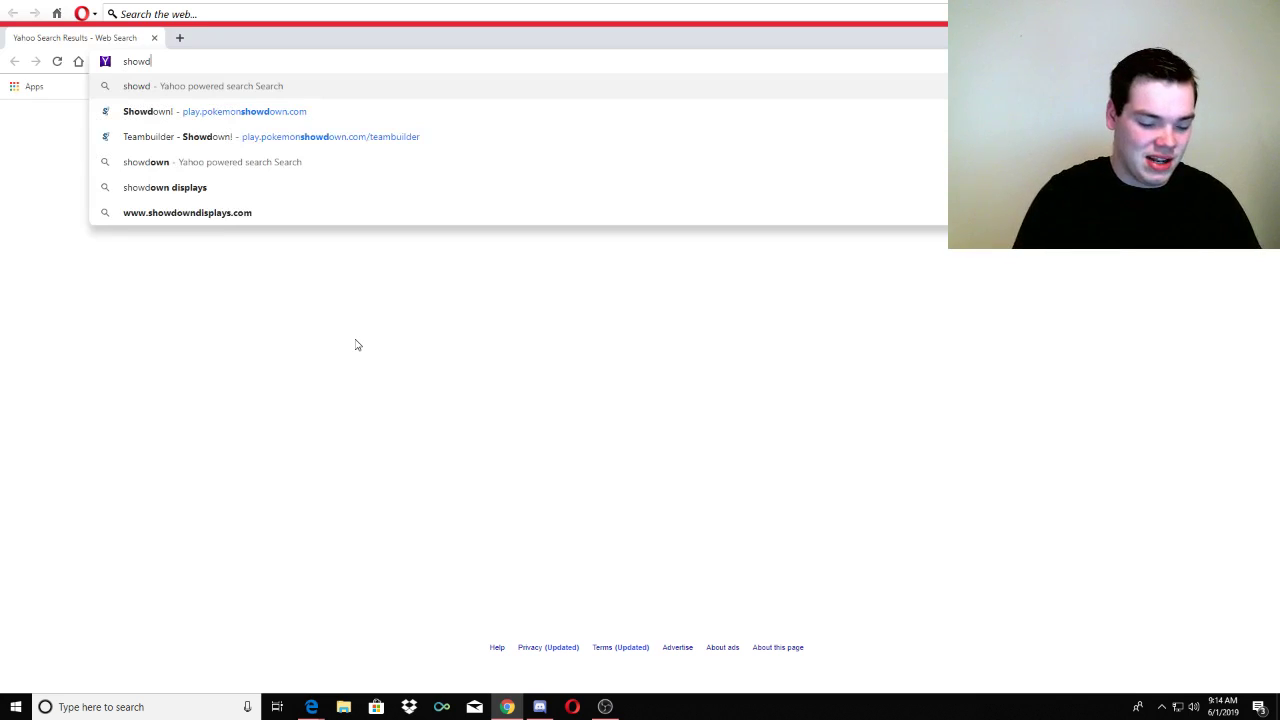
type("own")
key("Return")
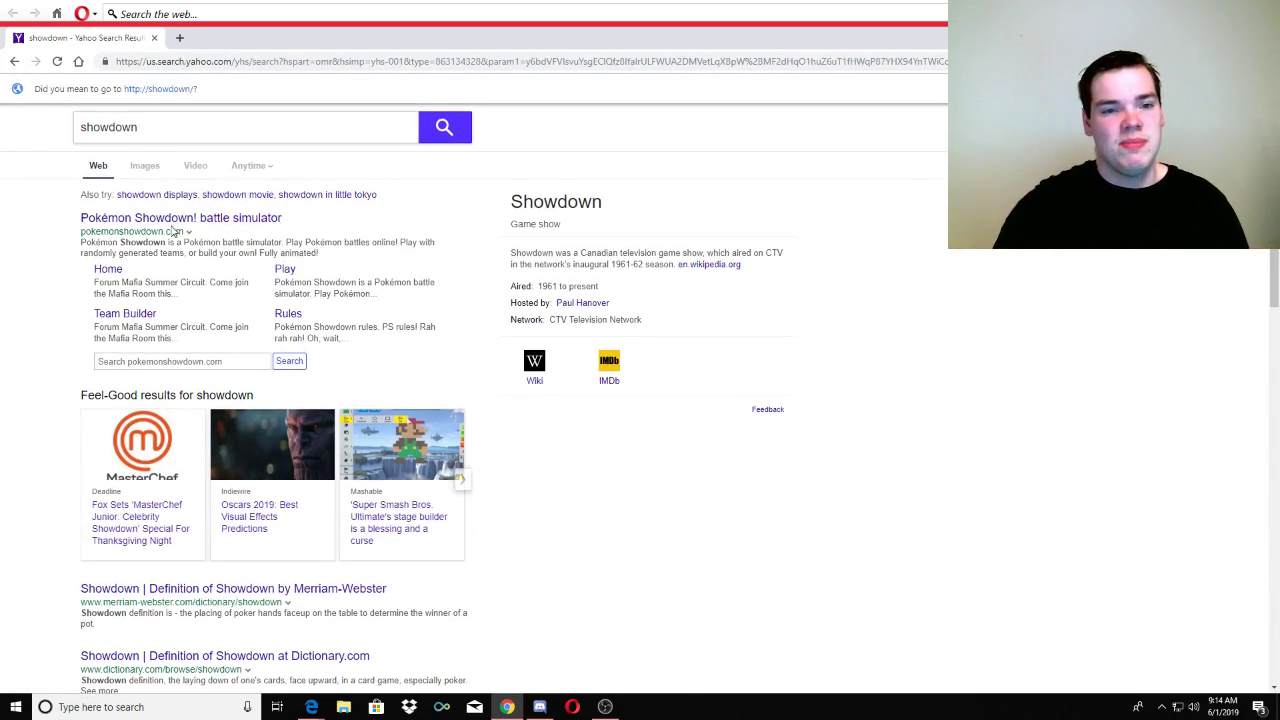
- Open the Pokémon Showdown site from the results, go to its Damage calculator, and close the leftover search and home page tabs
left_click(210, 220)
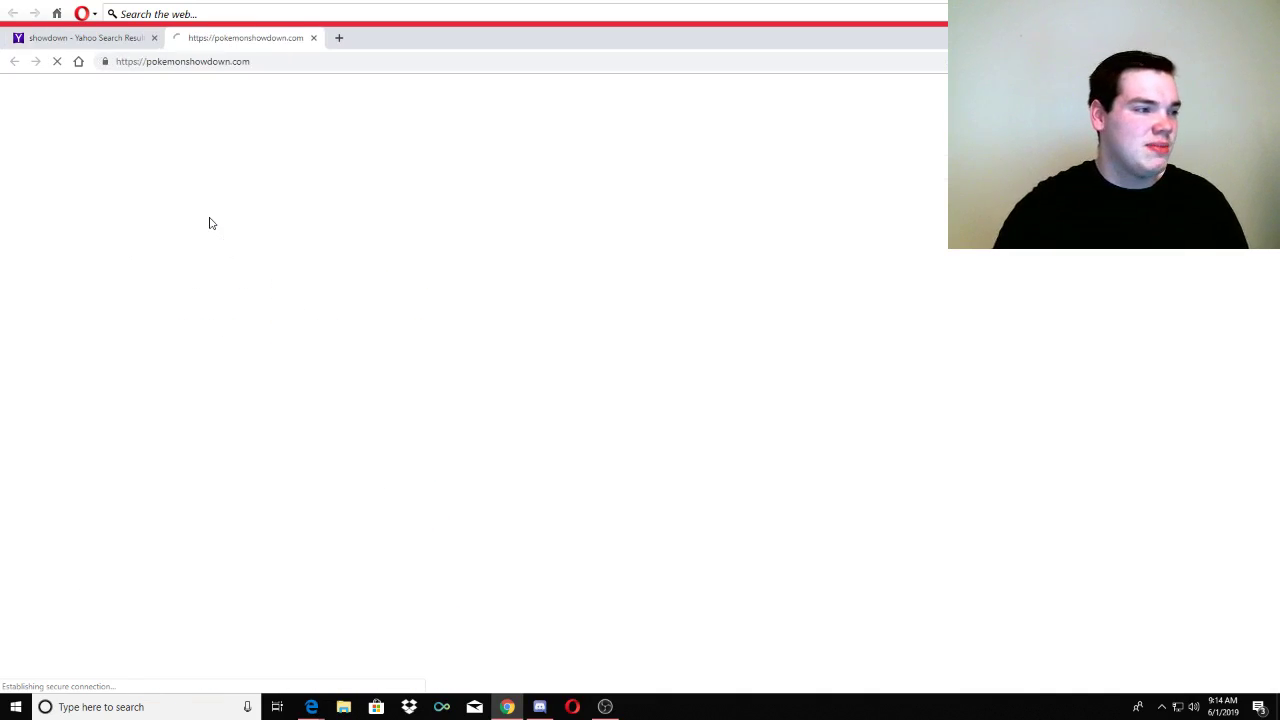
left_click(154, 37)
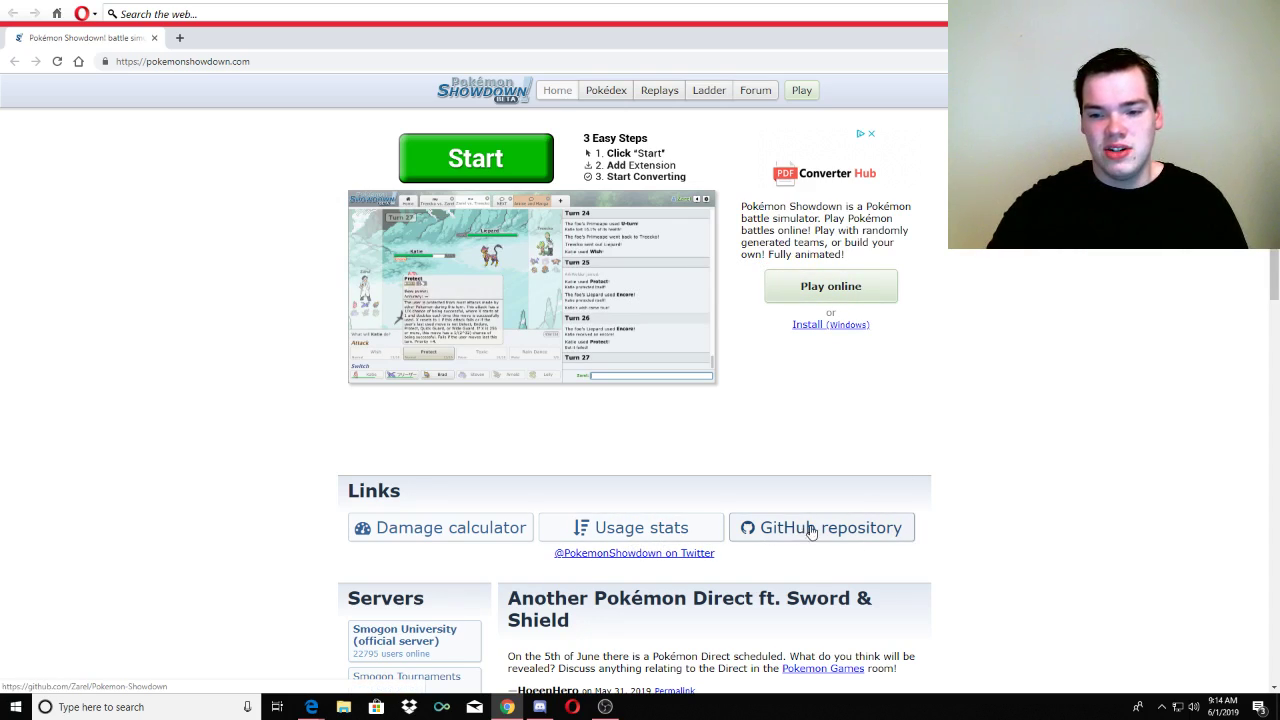
left_click(417, 545)
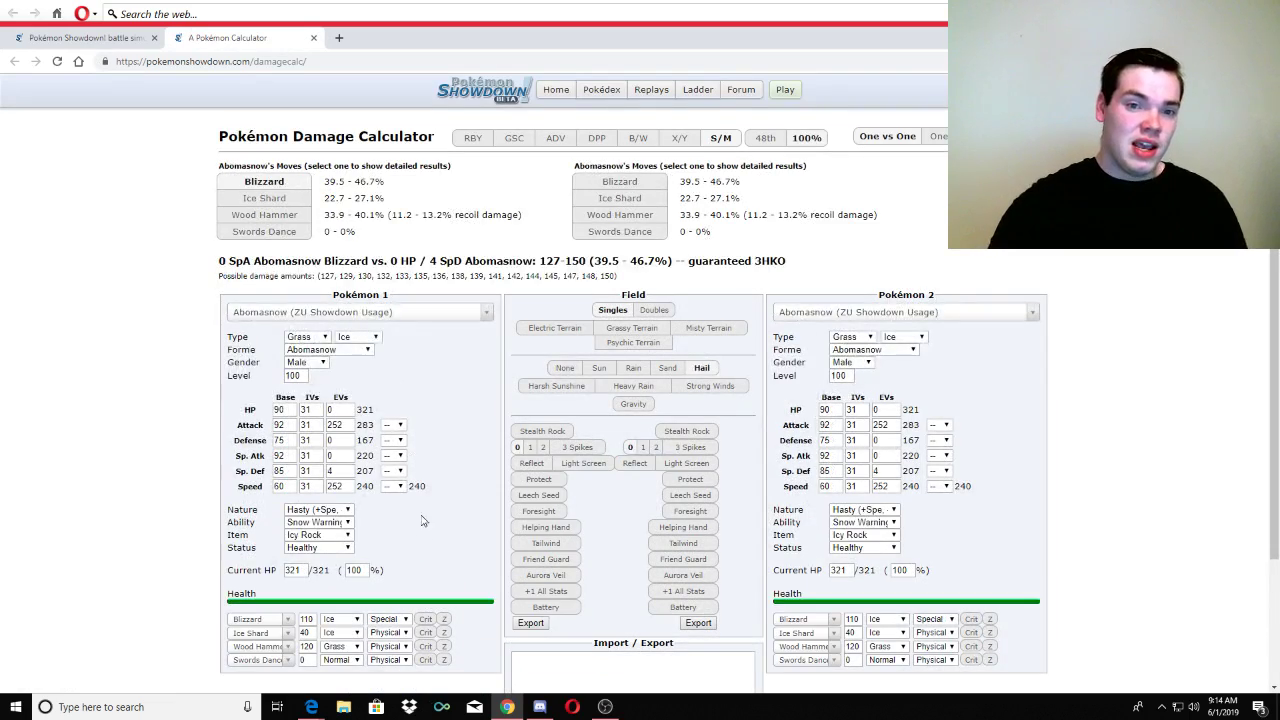
left_click(154, 38)
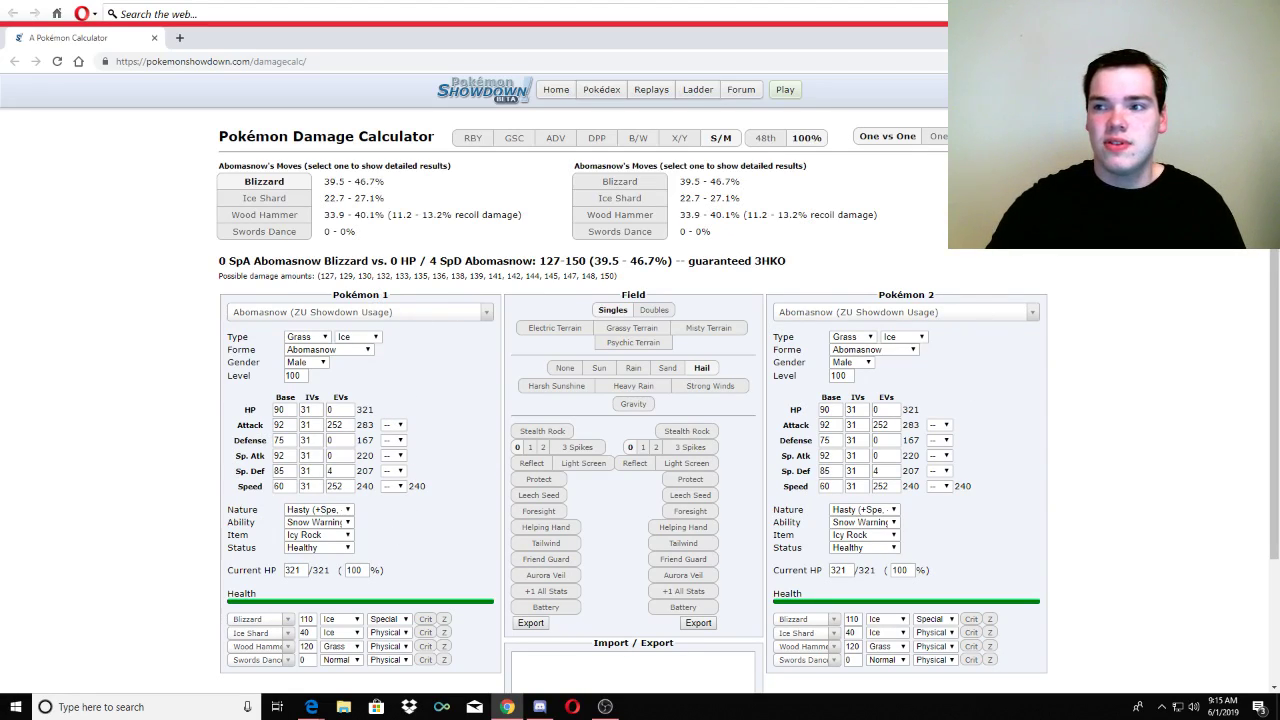
- Enlarge the damage calculator page by three zoom levels
key("alt+f")
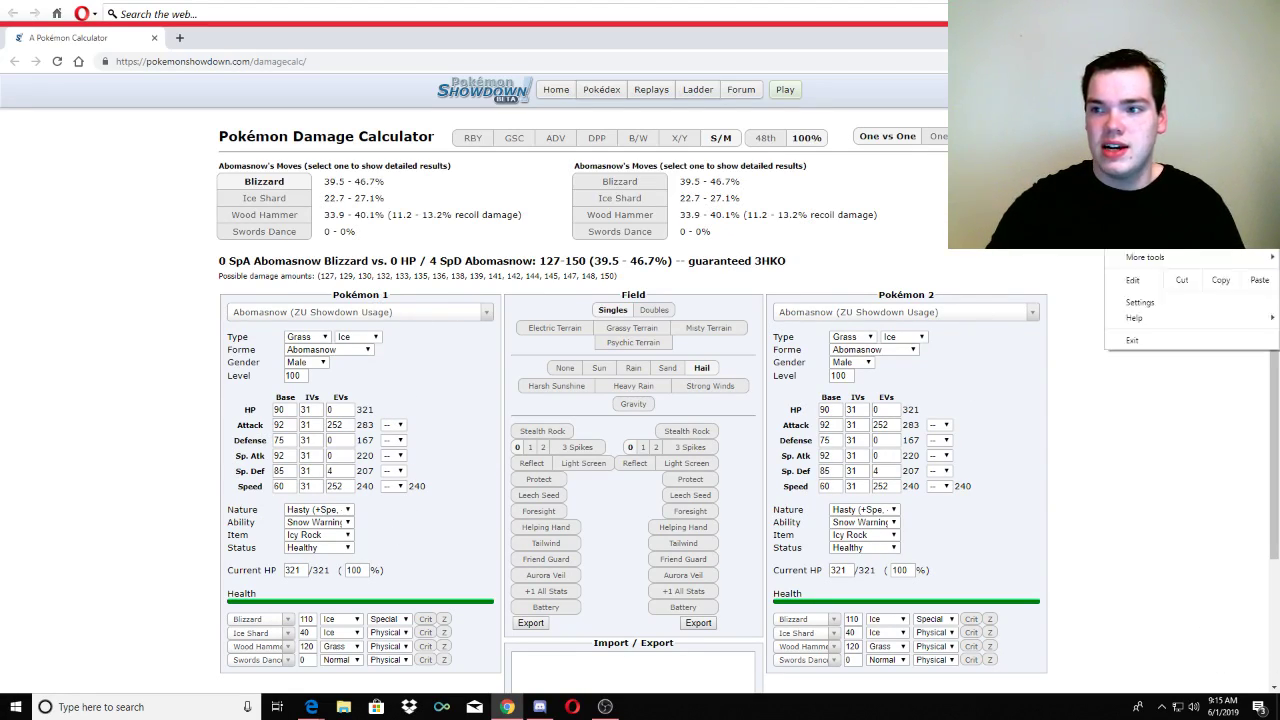
key("ctrl+plus")
key("ctrl+plus")
key("ctrl+plus")
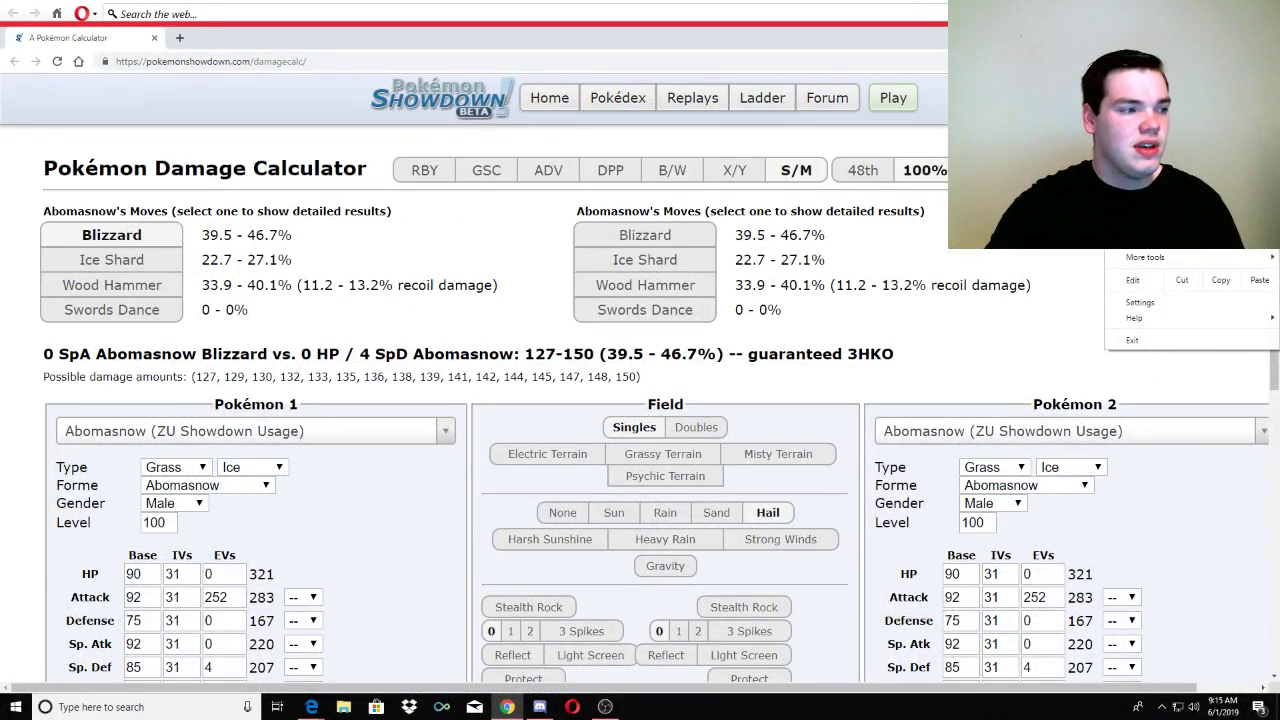
left_click(1188, 410)
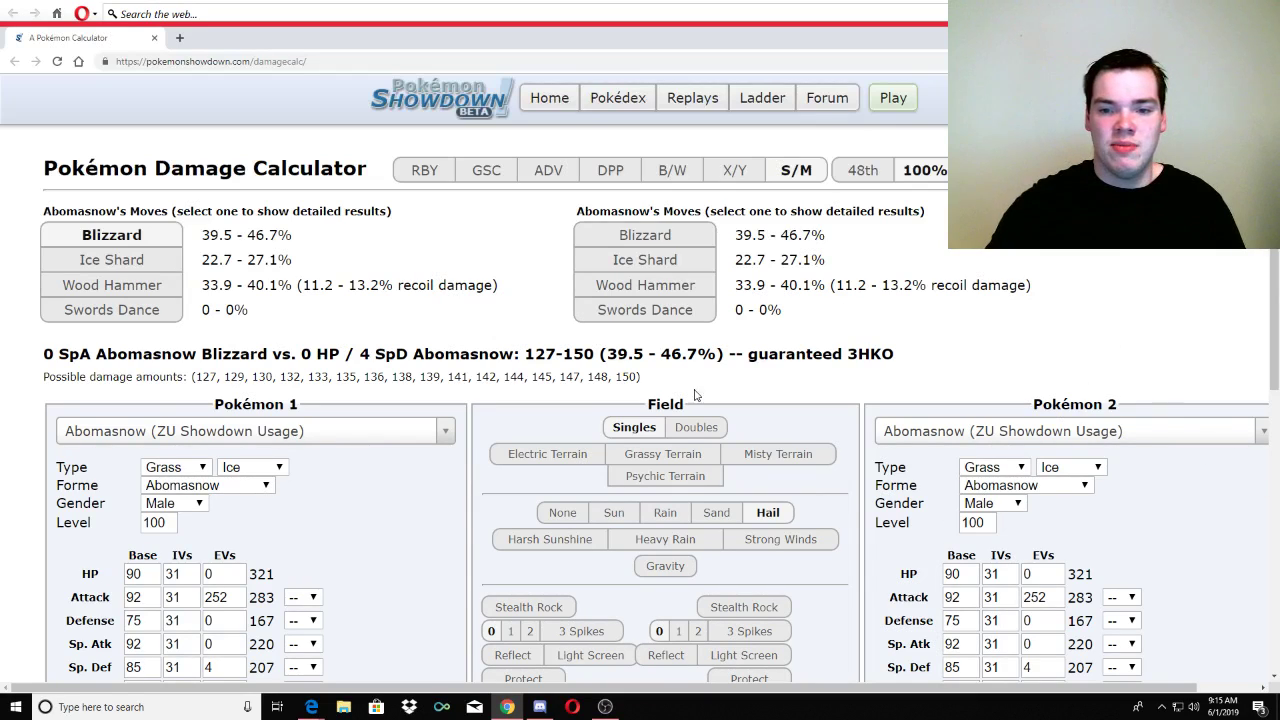
- Examine the calculator's layout from the move results to the Import / Export area, including the damage range of Pokémon 1's Blizzard
scroll(688, 402, "down", 6)
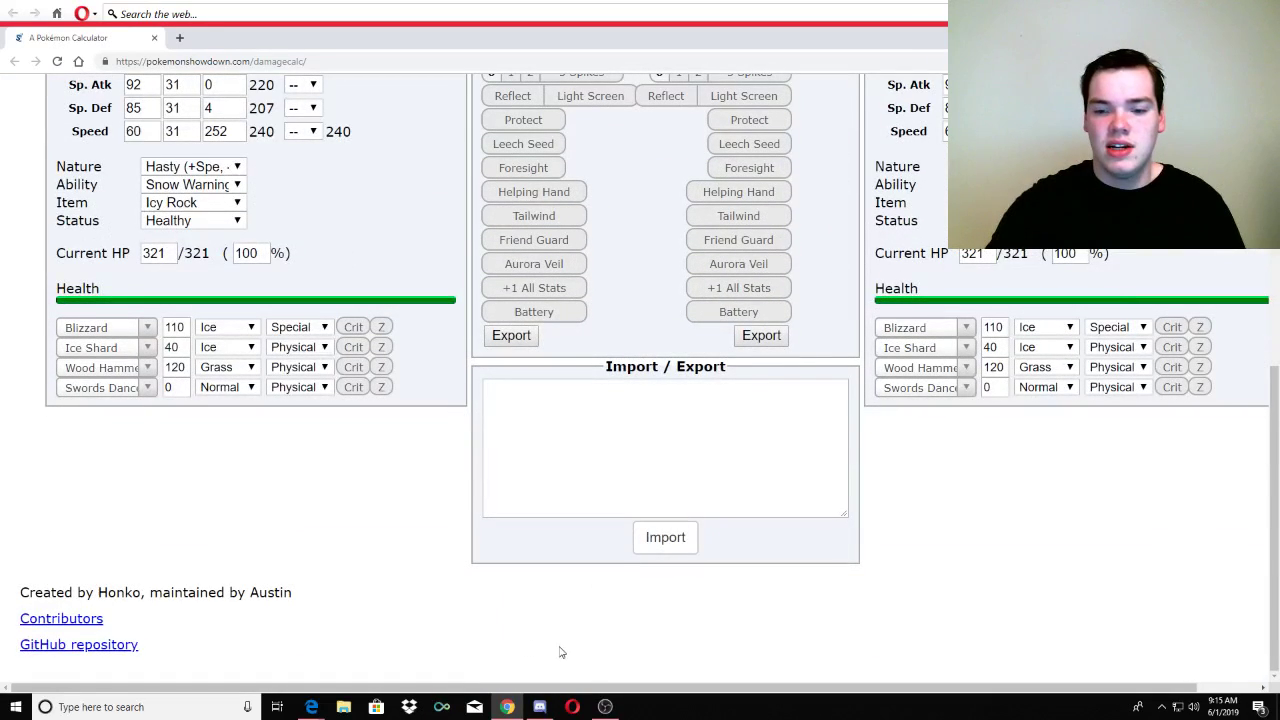
left_click_drag(665, 690, 681, 692)
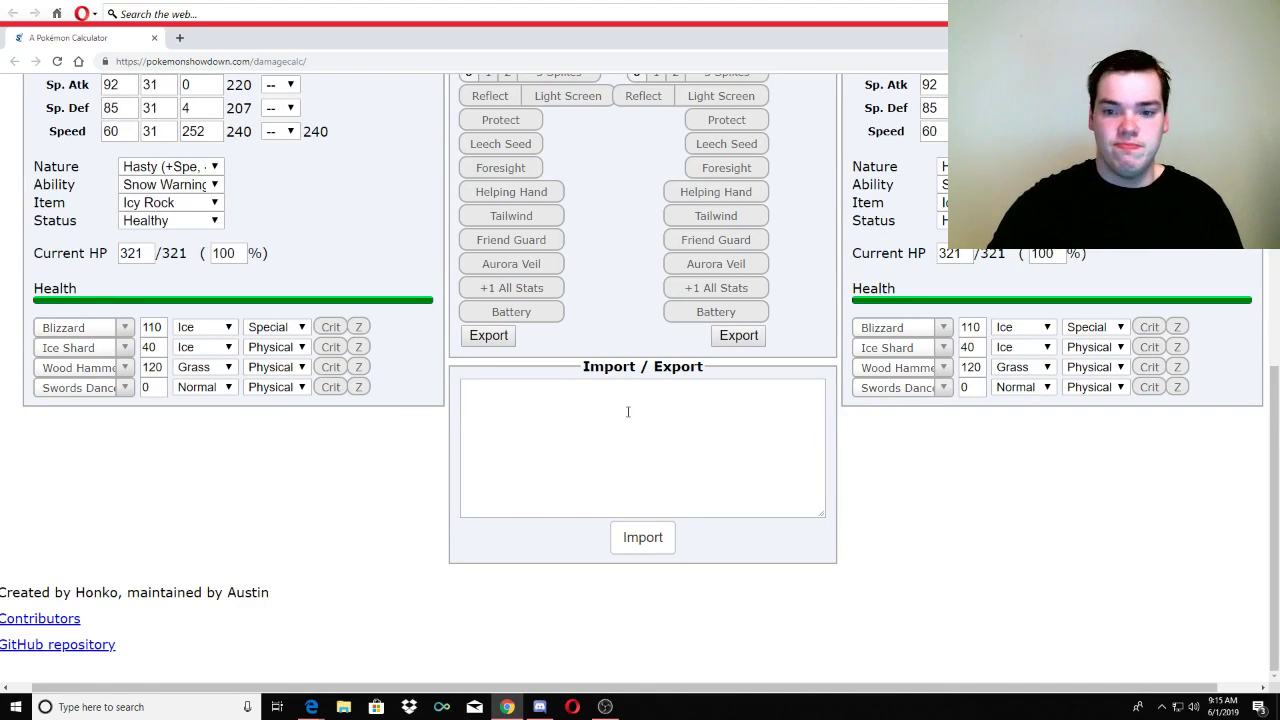
scroll(628, 412, "up", 3)
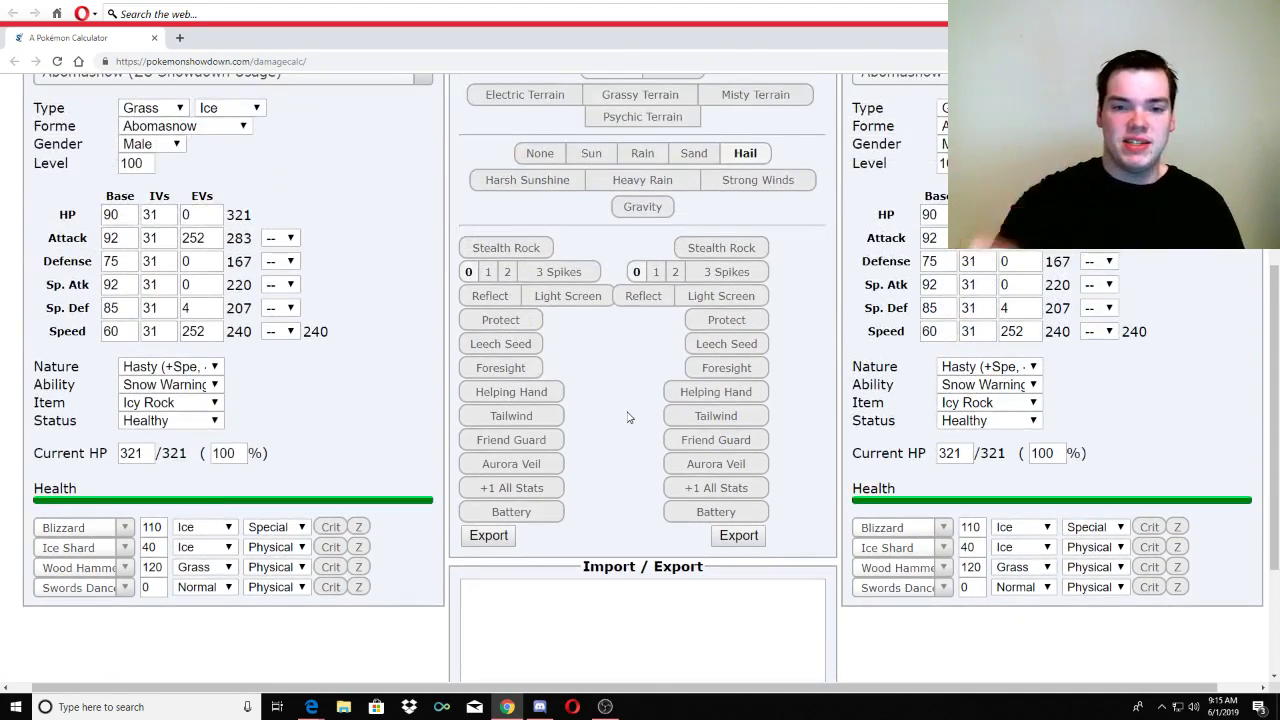
scroll(628, 413, "up", 5)
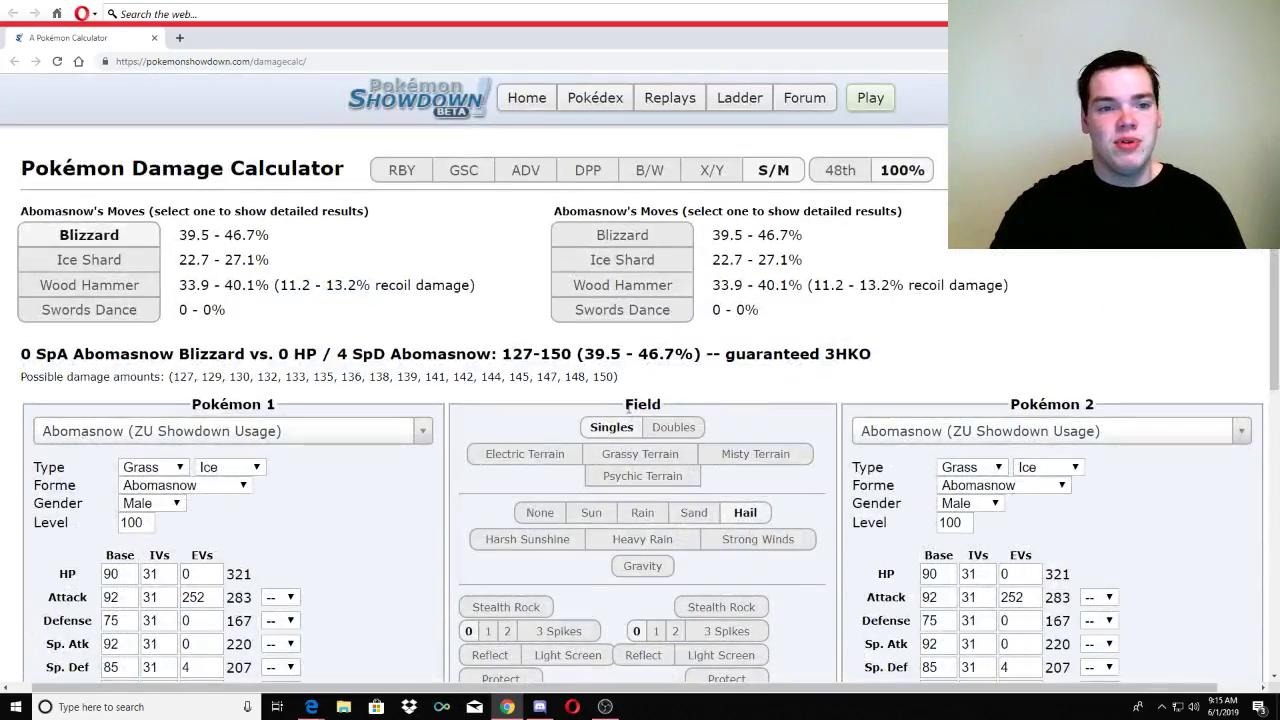
scroll(630, 404, "down", 8)
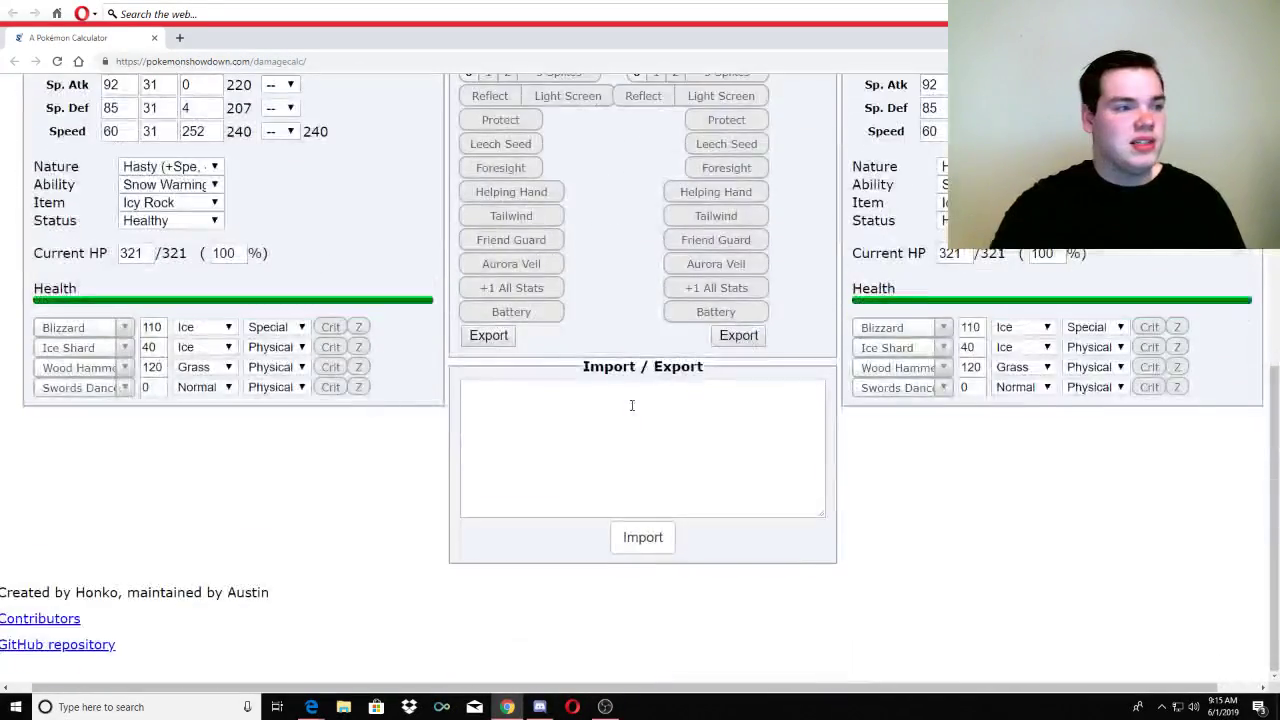
scroll(632, 410, "up", 5)
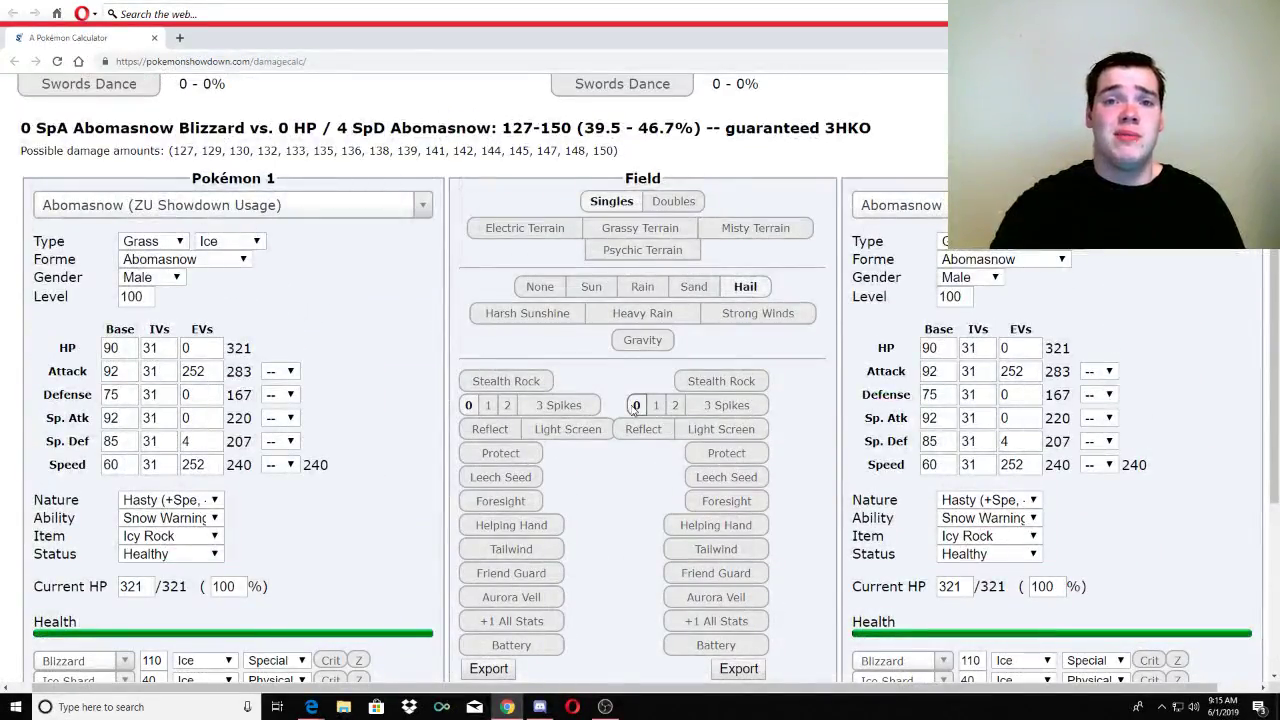
scroll(633, 410, "up", 3)
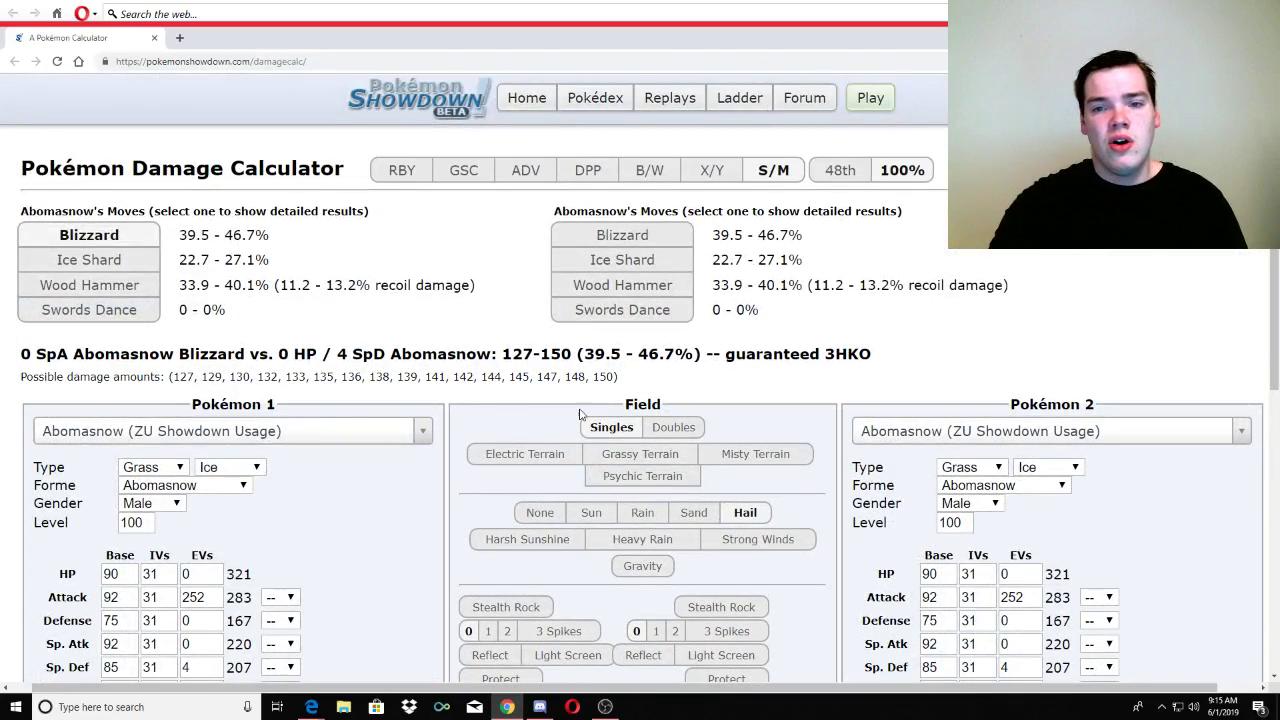
left_click_drag(181, 236, 309, 234)
left_click(323, 240)
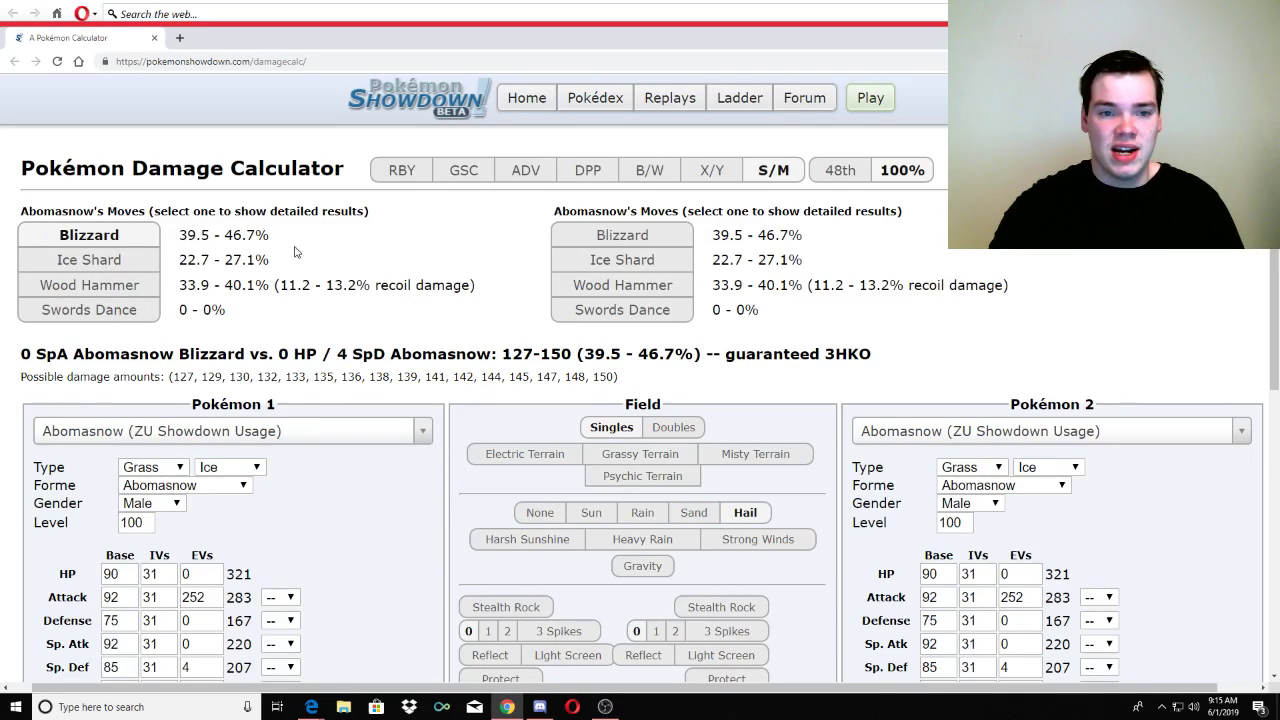
- View the list of preset sets available for Pokémon 1 and keep the current Abomasnow set
scroll(448, 363, "down", 2)
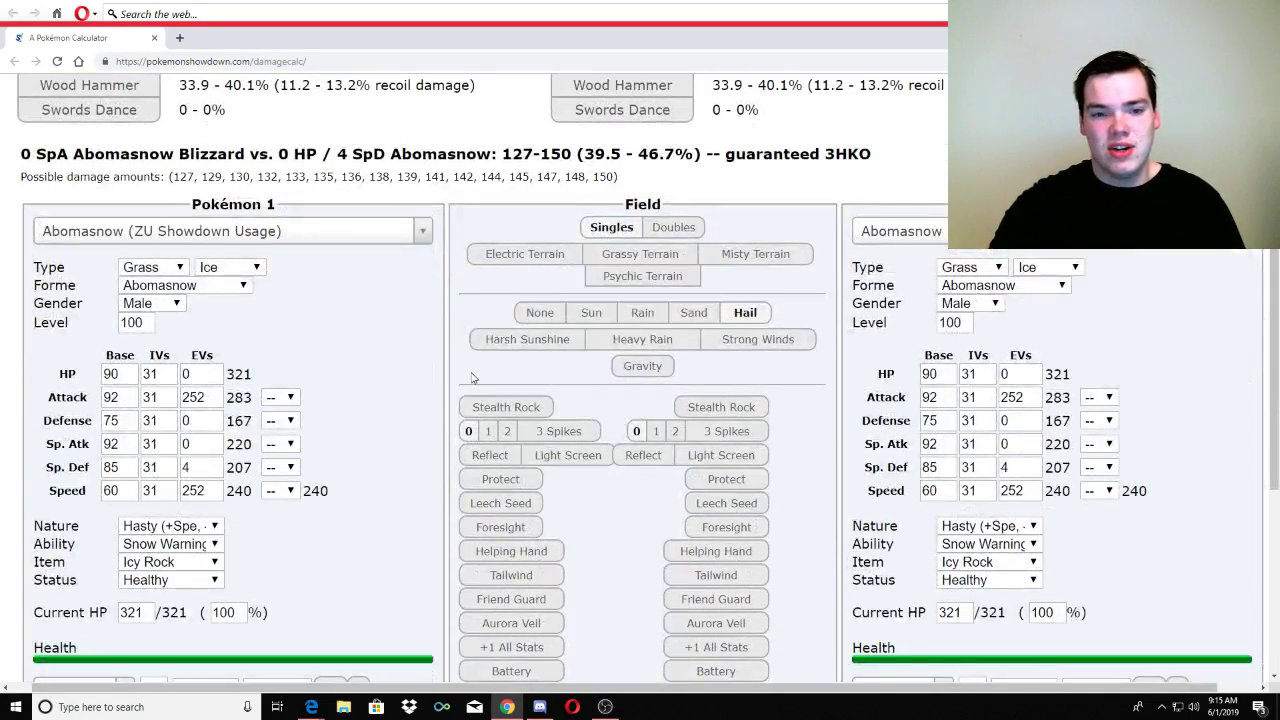
scroll(238, 245, "down", 2)
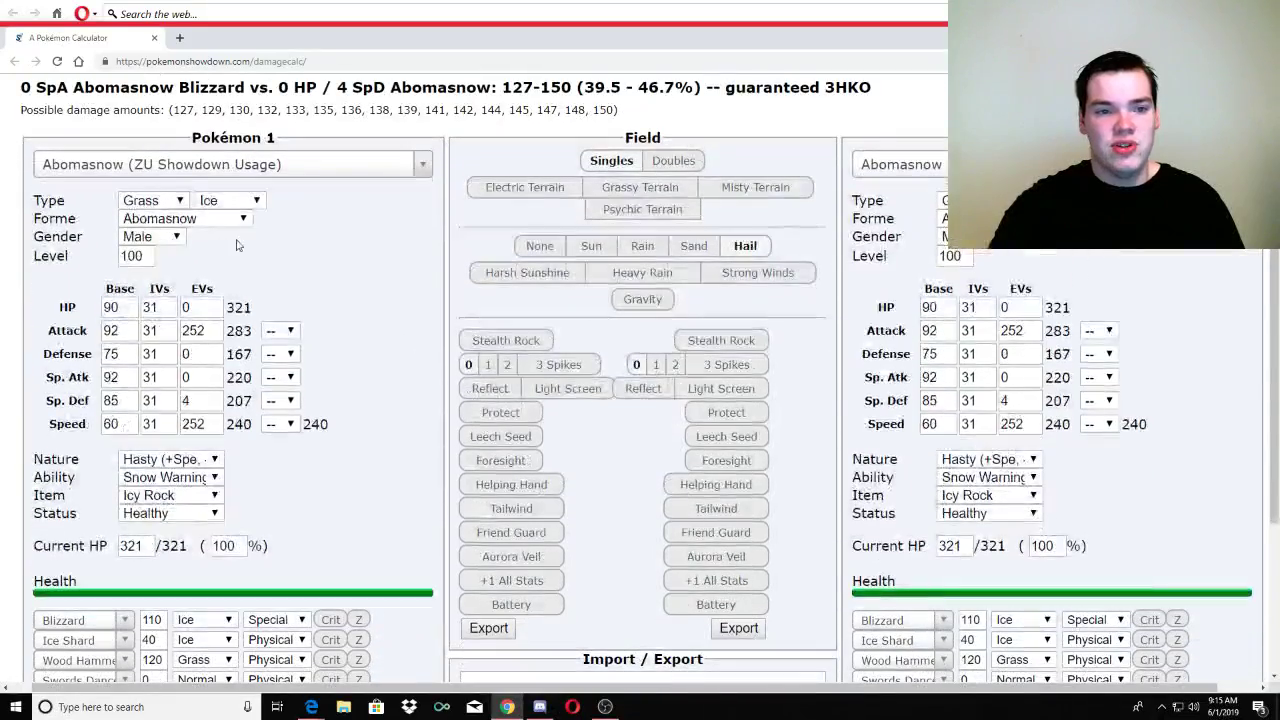
left_click(168, 166)
scroll(157, 291, "down", 5)
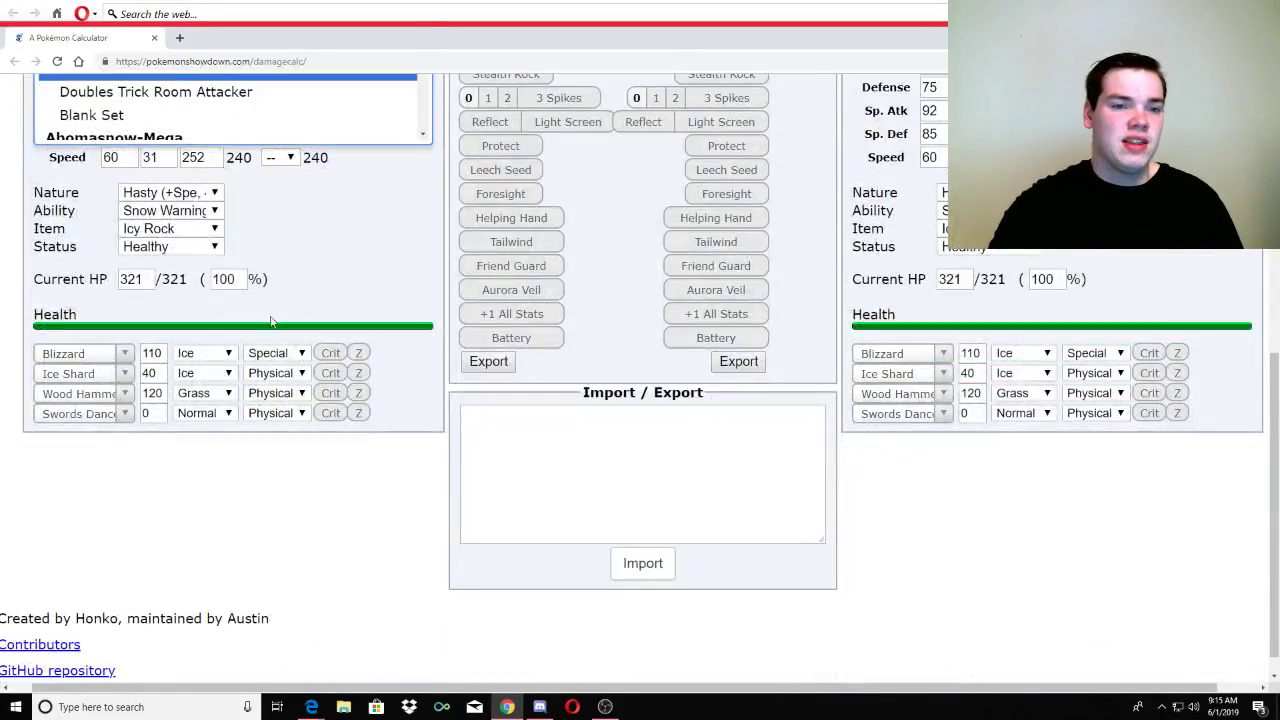
scroll(436, 288, "up", 5)
left_click(443, 218)
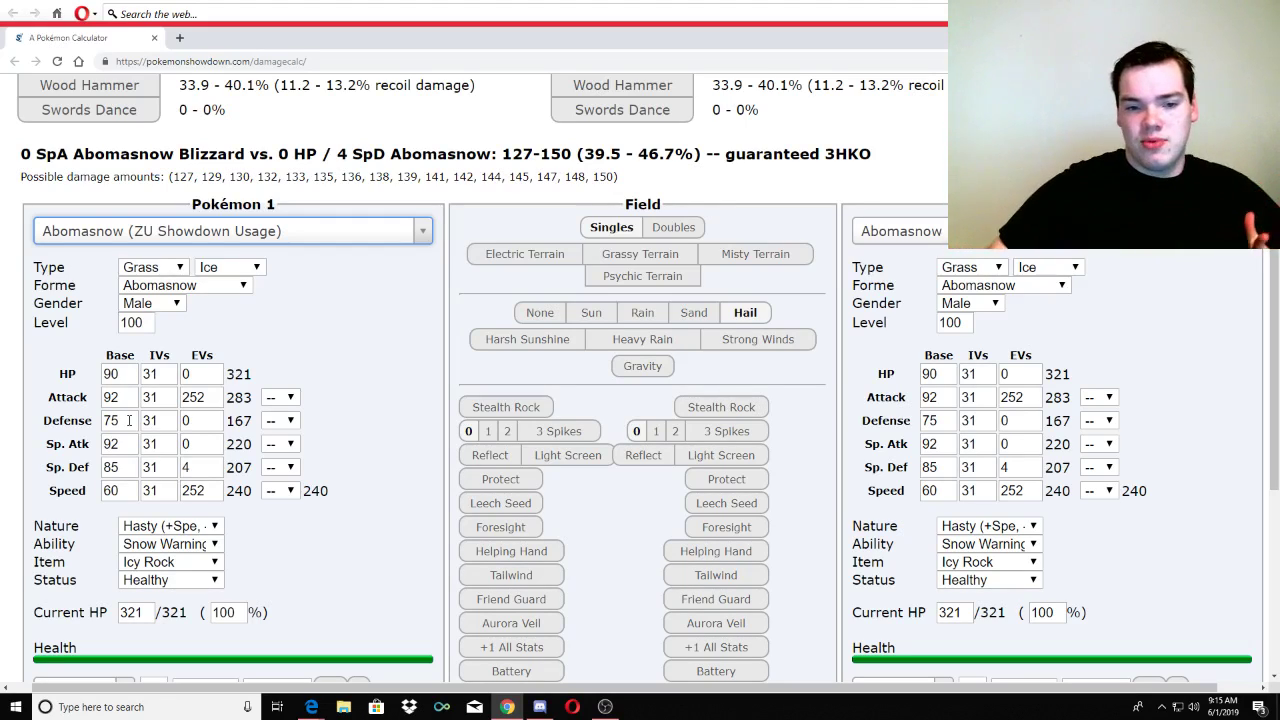
- View the stat stage options for Pokémon 1's Speed and Attack without choosing any
left_click(293, 491)
left_click(293, 491)
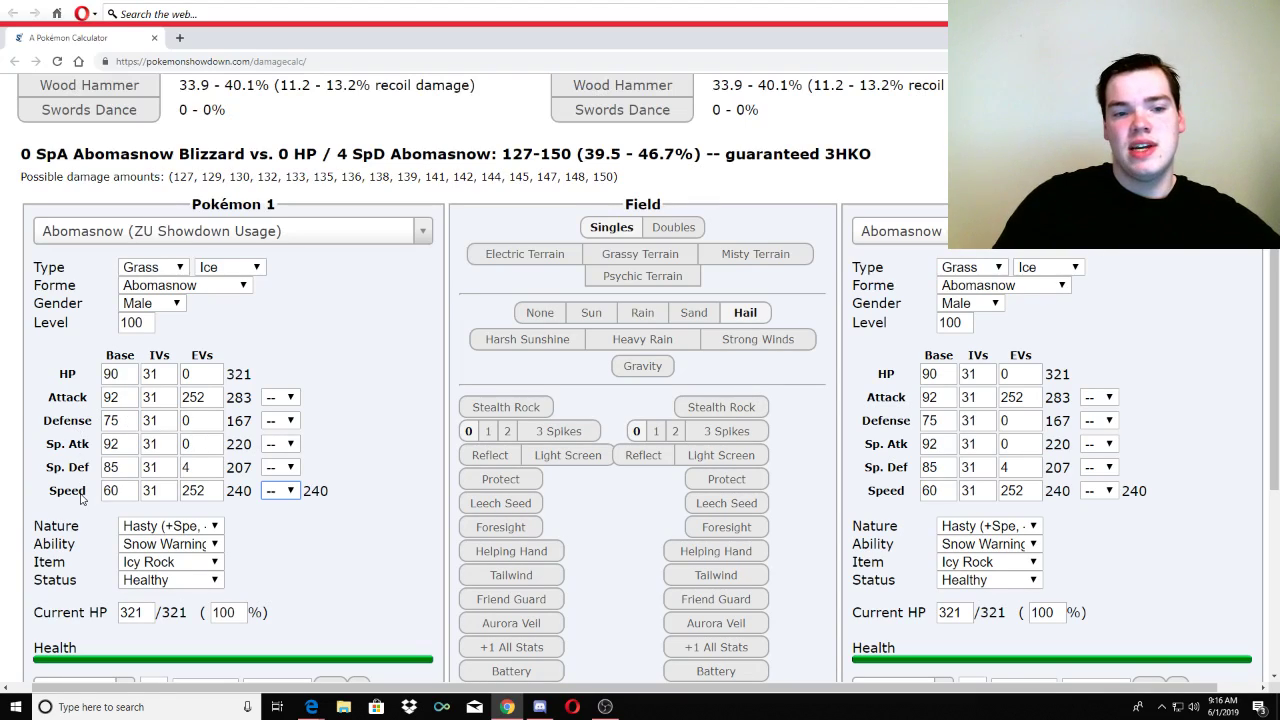
left_click(280, 397)
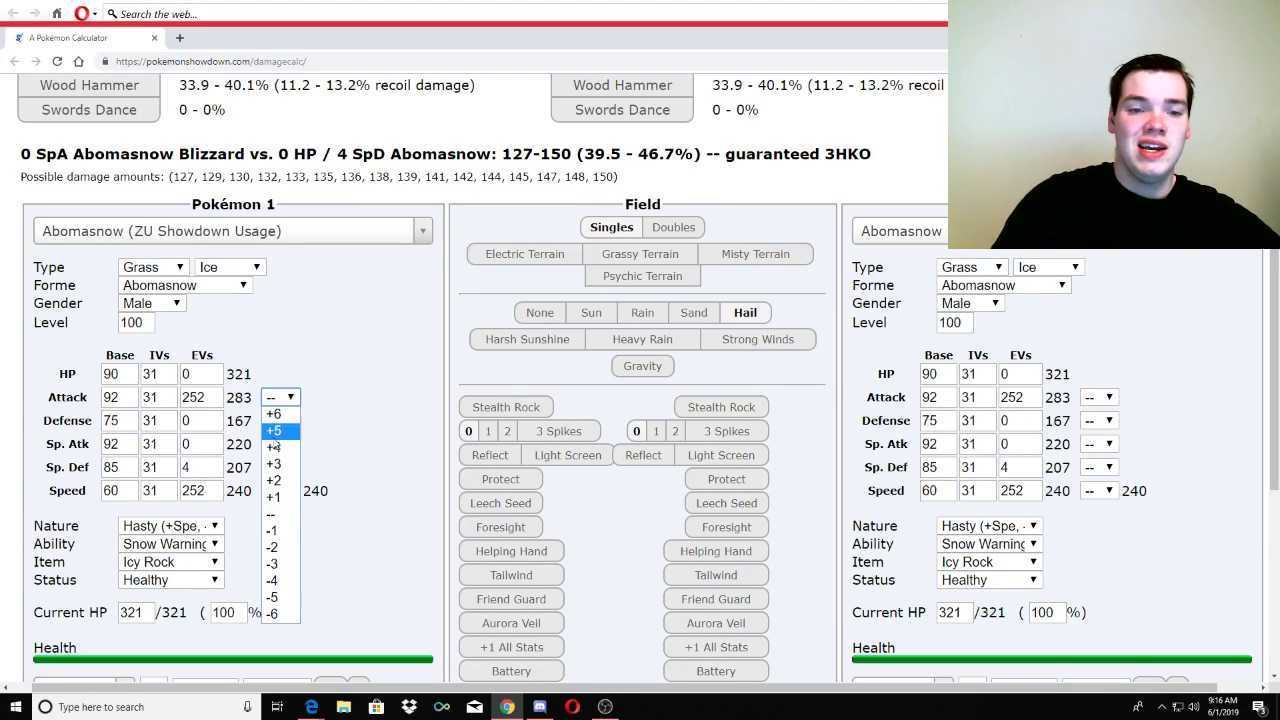
left_click(406, 439)
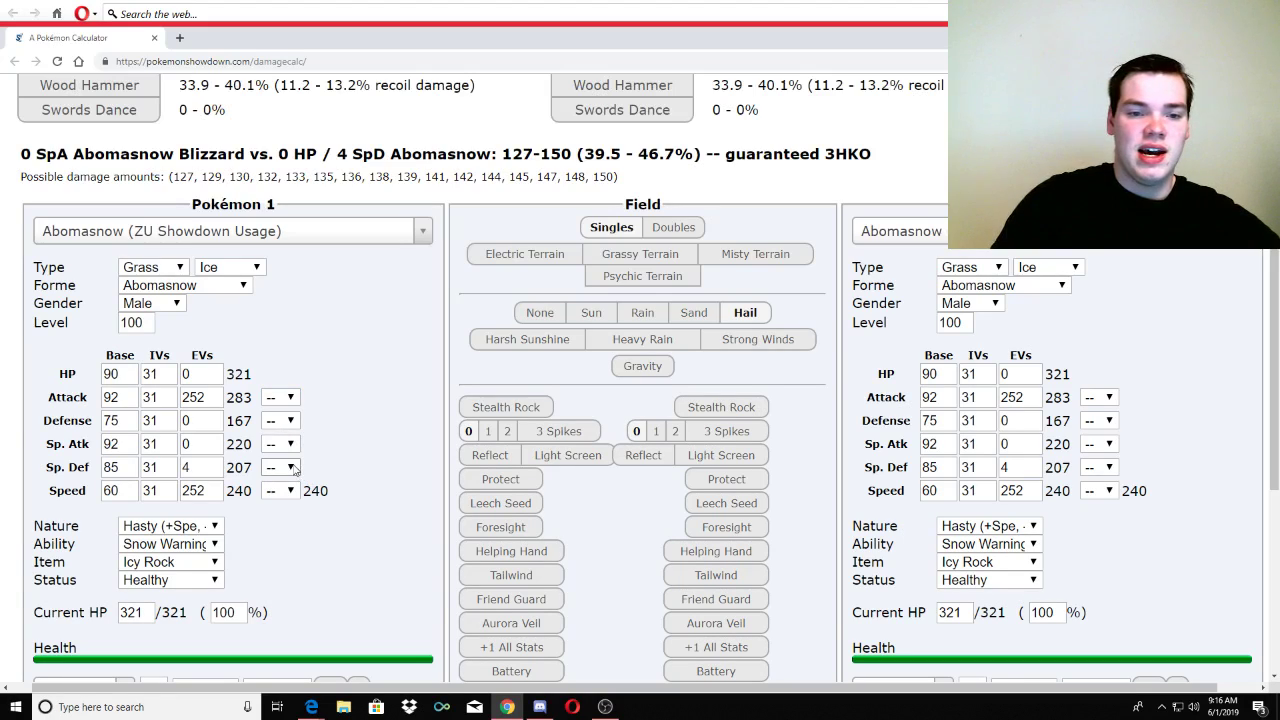
- Set Pokémon 1's Sp. Atk stage to +2 and check the damage results for its moves
left_click(285, 445)
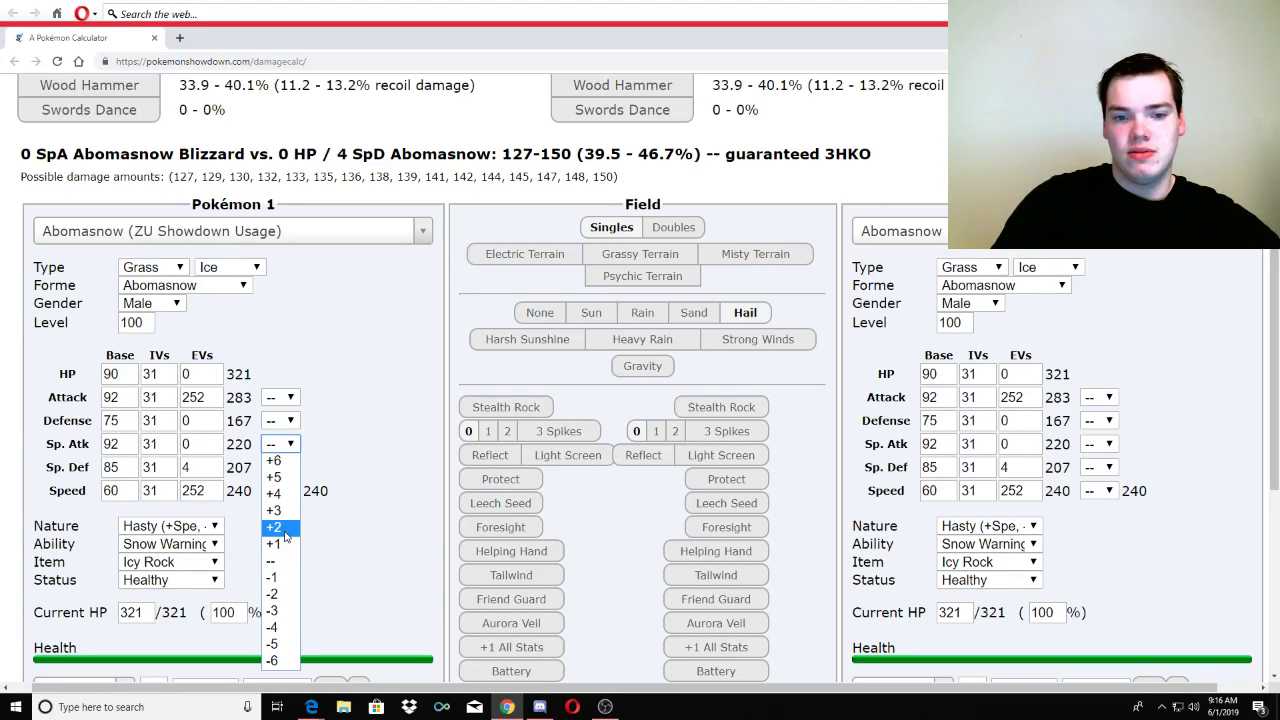
left_click(285, 529)
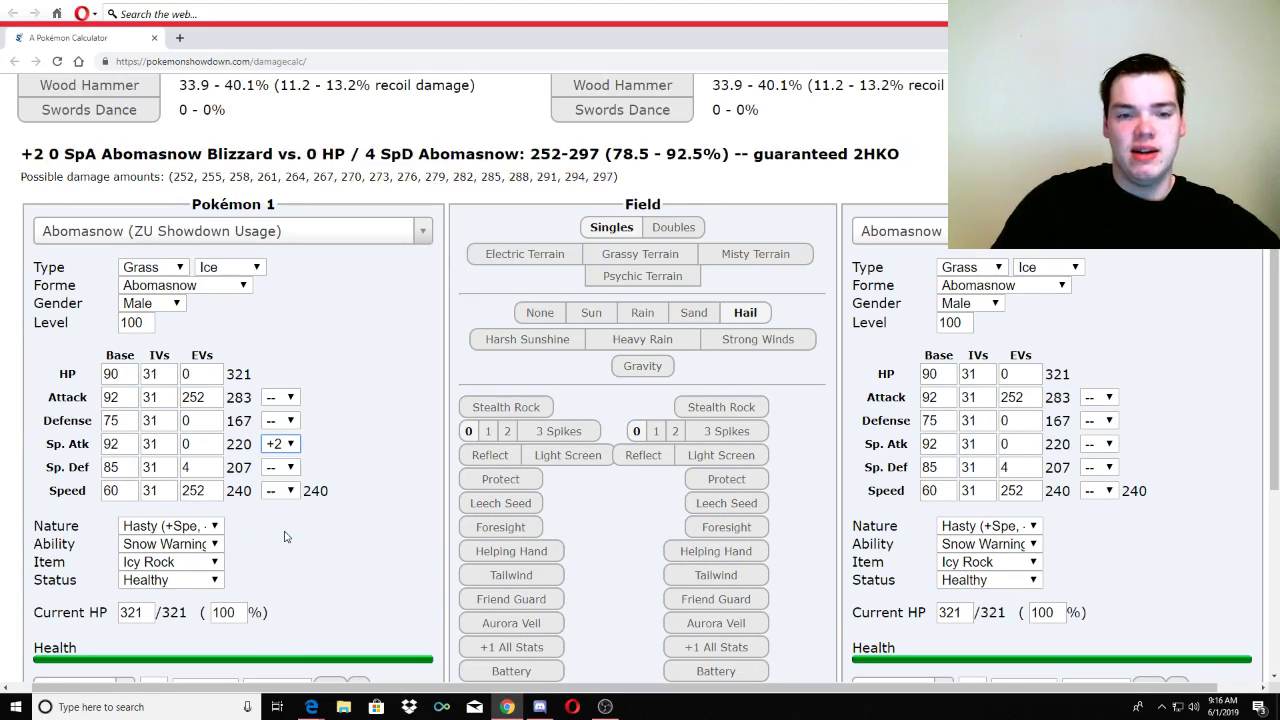
scroll(360, 323, "up", 2)
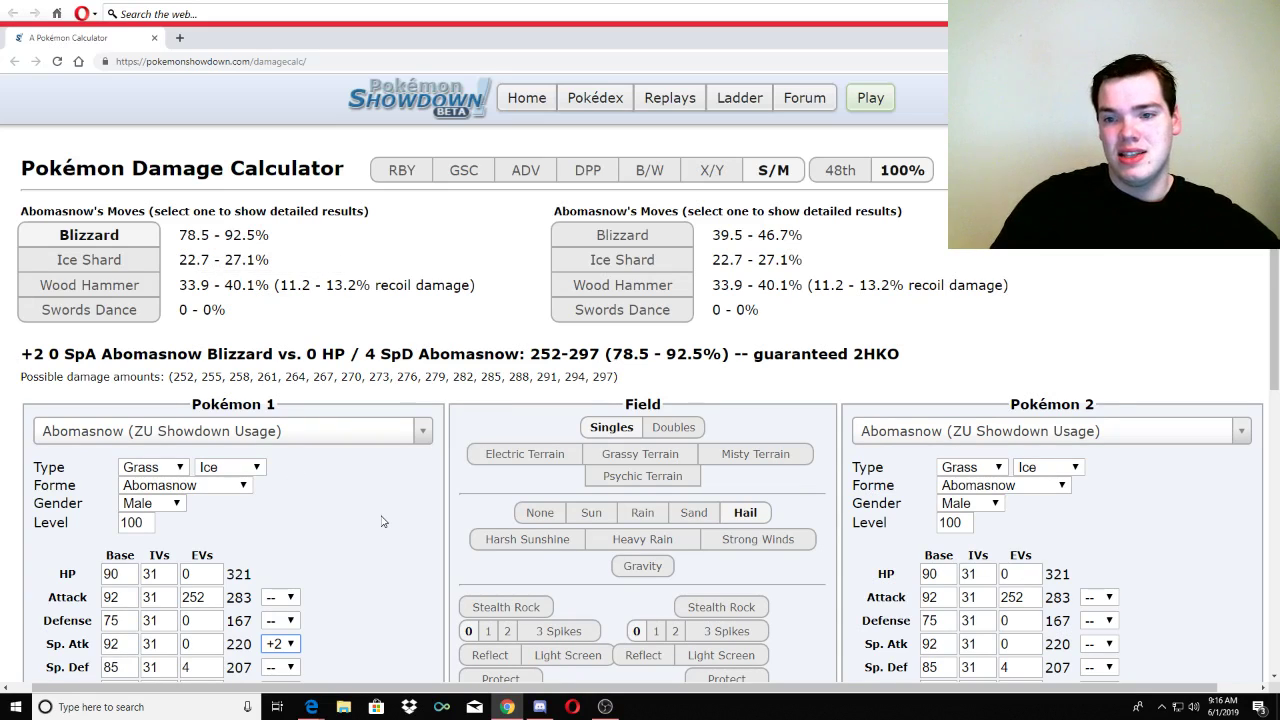
- Reset Pokémon 1's Sp. Atk stage to the neutral "--" option
scroll(381, 521, "down", 3)
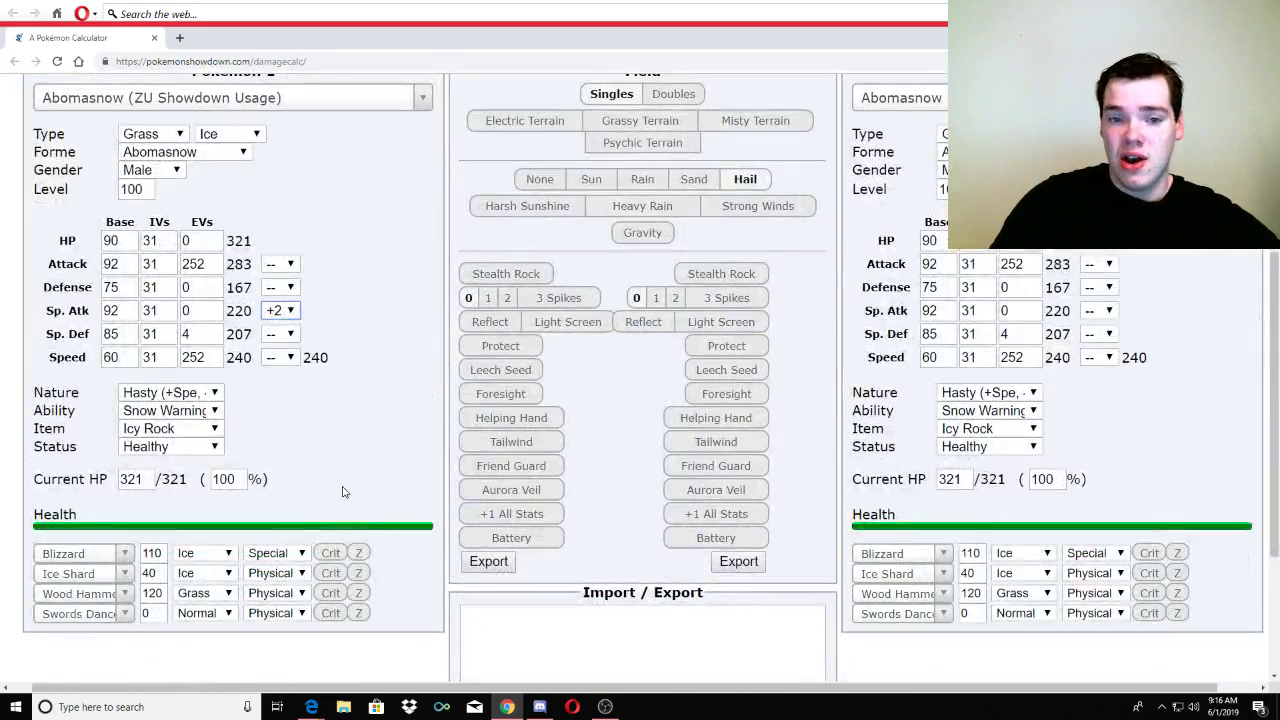
left_click(290, 311)
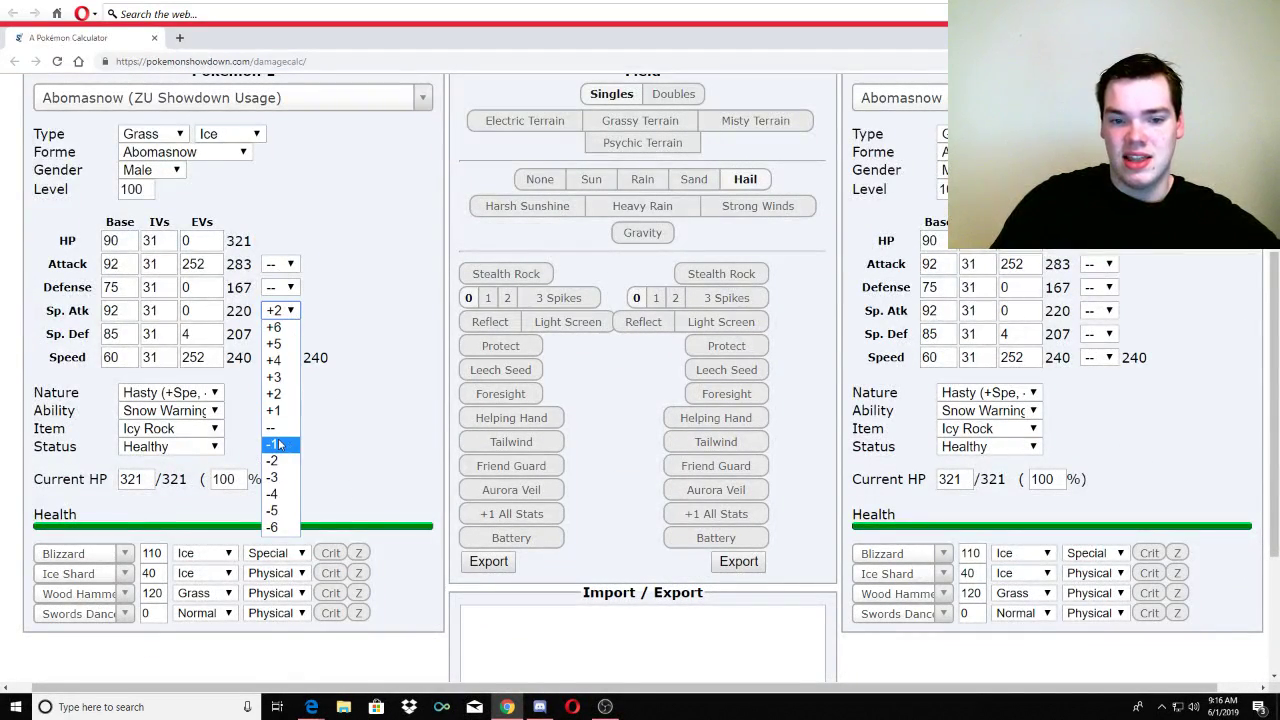
left_click(271, 428)
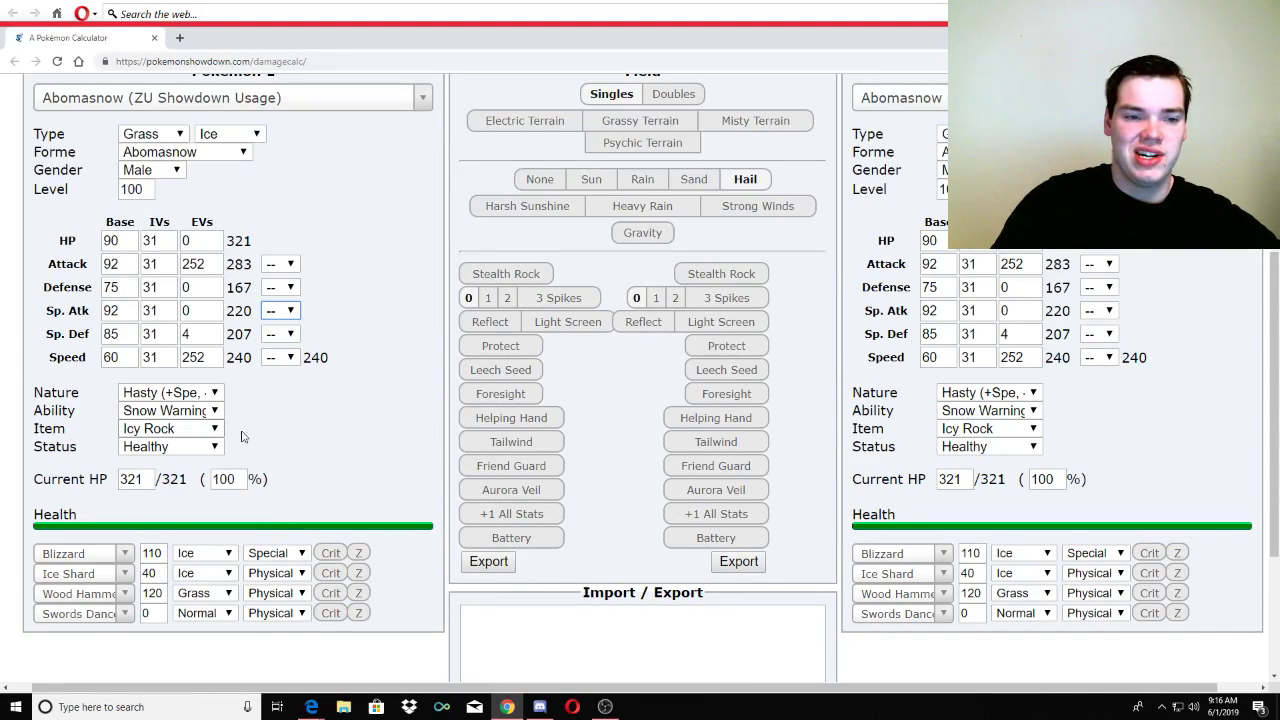
- Turn on the Z-move option for Pokémon 1's Blizzard and check its damage result
scroll(358, 455, "down", 1)
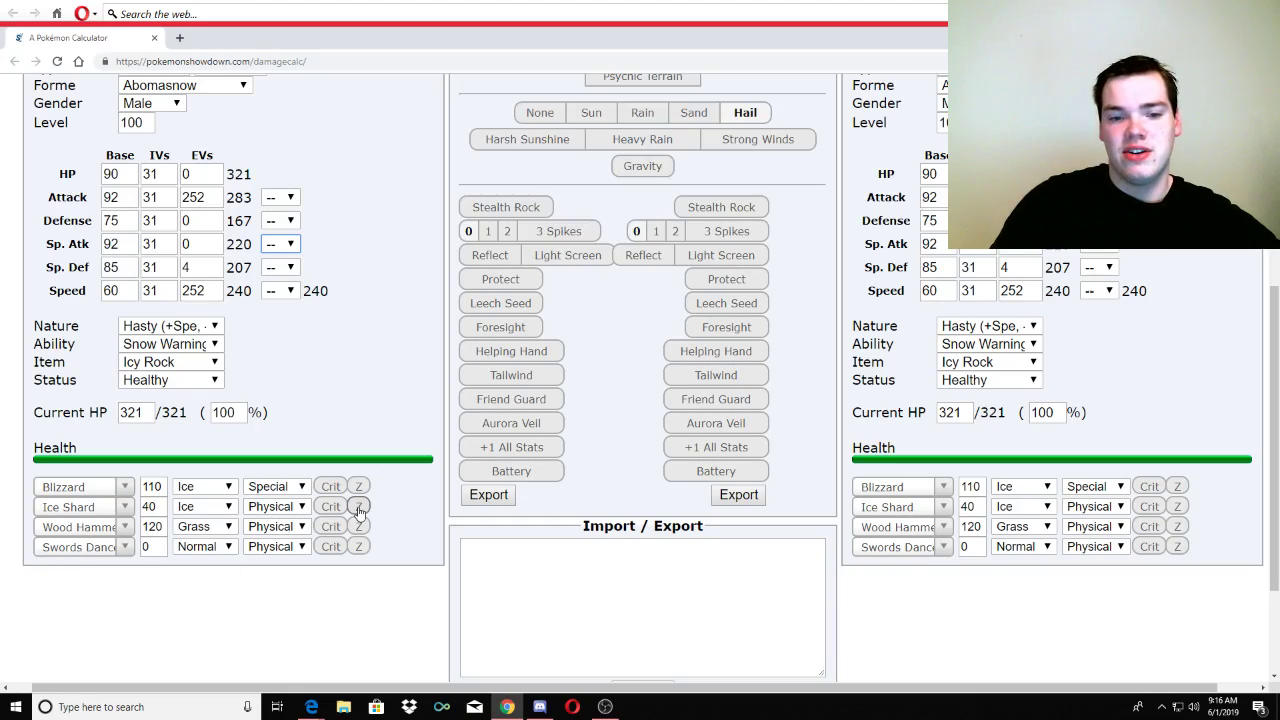
scroll(393, 403, "up", 4)
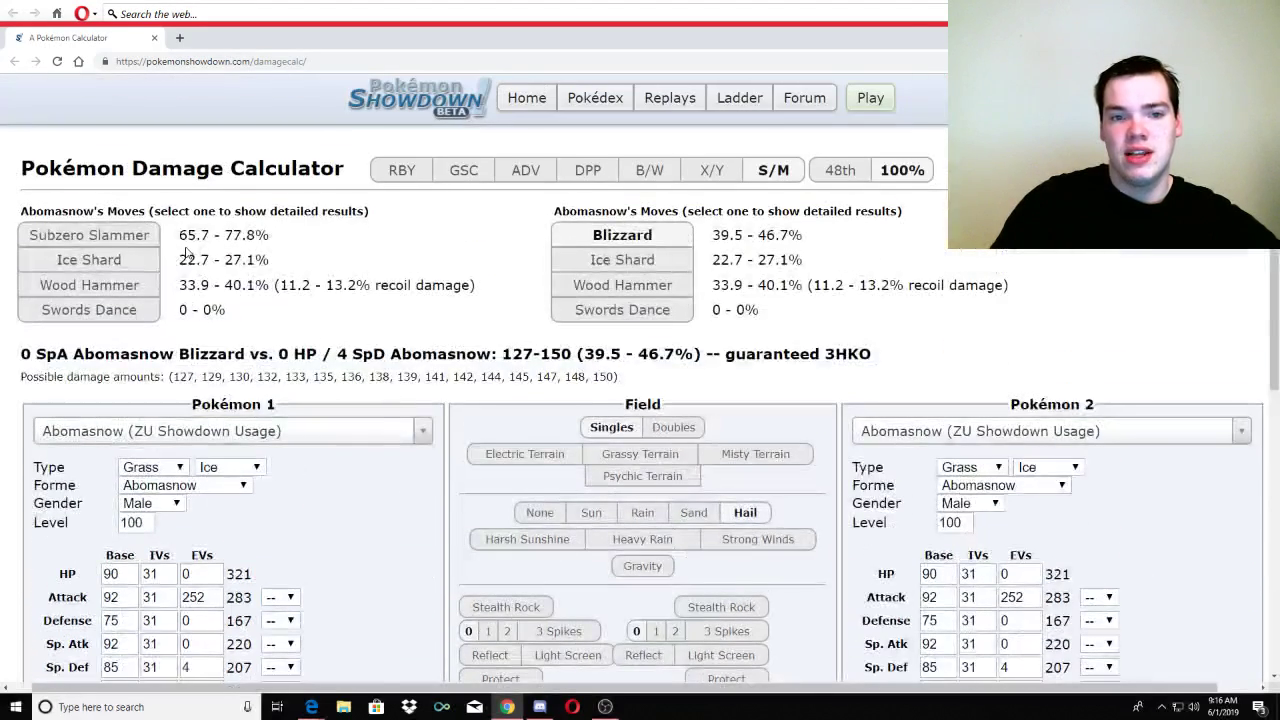
scroll(437, 523, "down", 3)
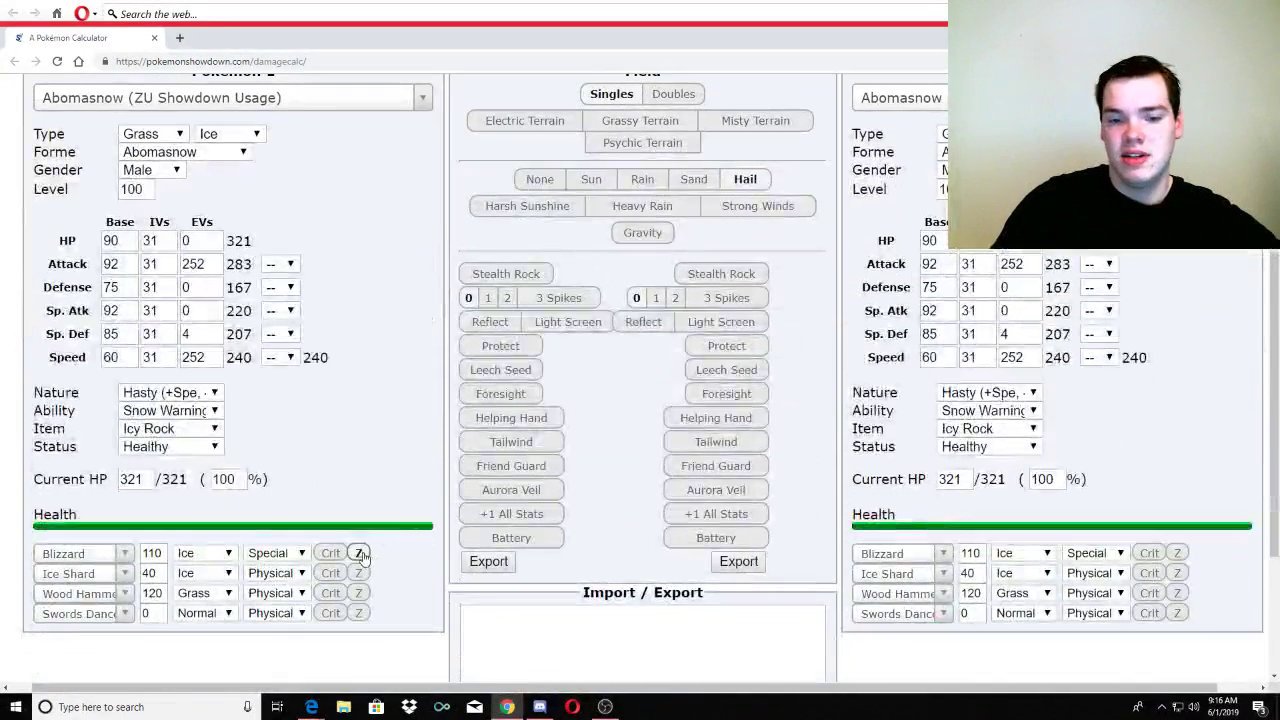
- Set the field's weather to None
scroll(381, 391, "up", 3)
scroll(658, 434, "down", 3)
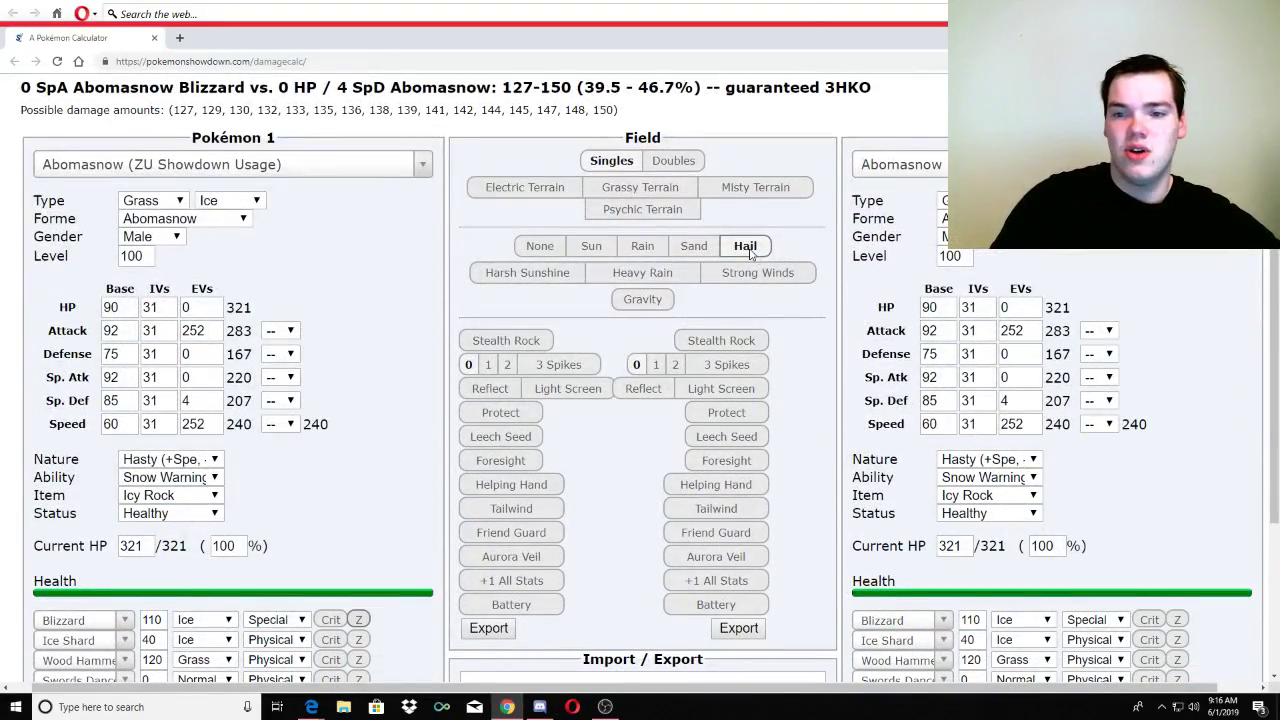
left_click(540, 246)
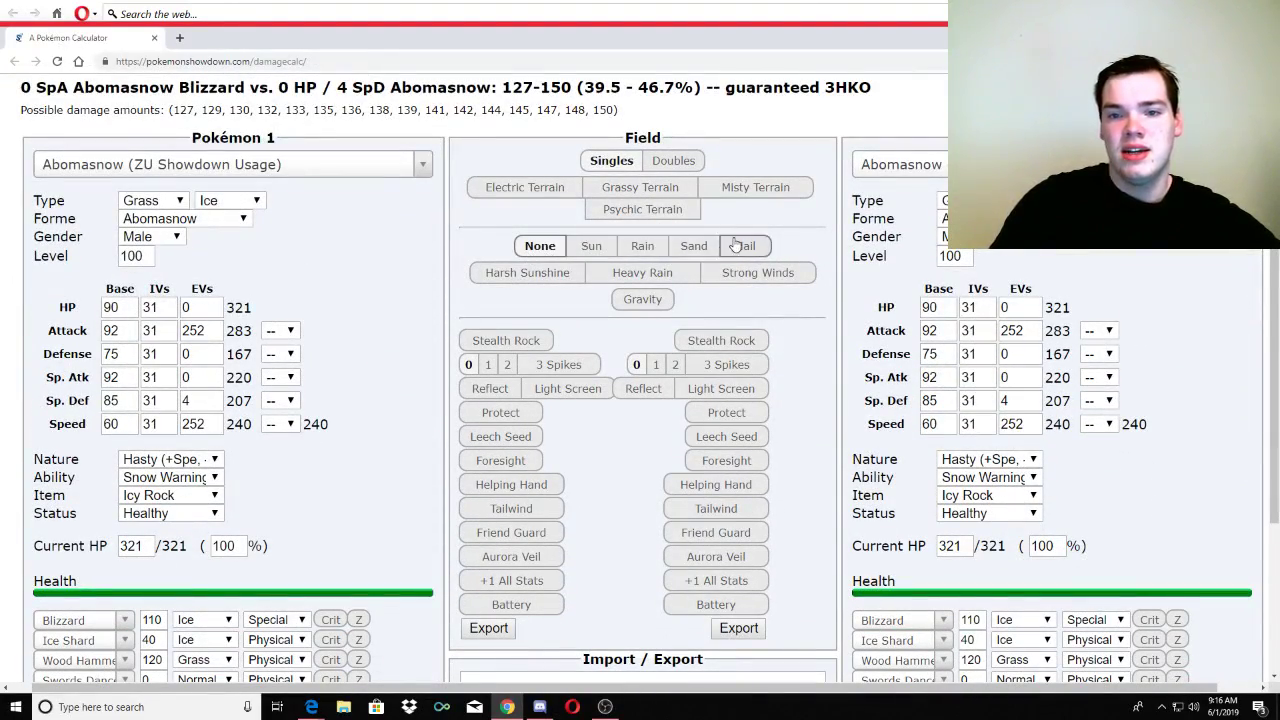
- Try Grassy Terrain, Electric Terrain and the Doubles format, and return the field to Singles with no terrain
left_click(660, 188)
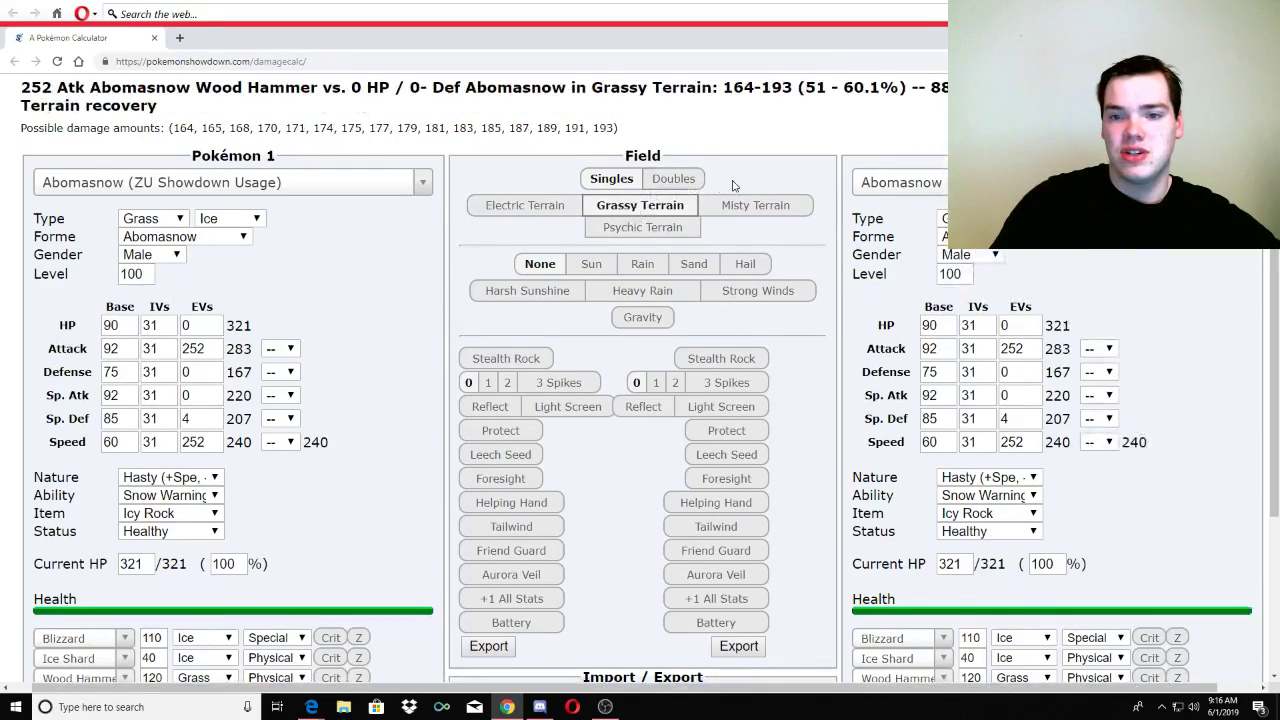
left_click(645, 201)
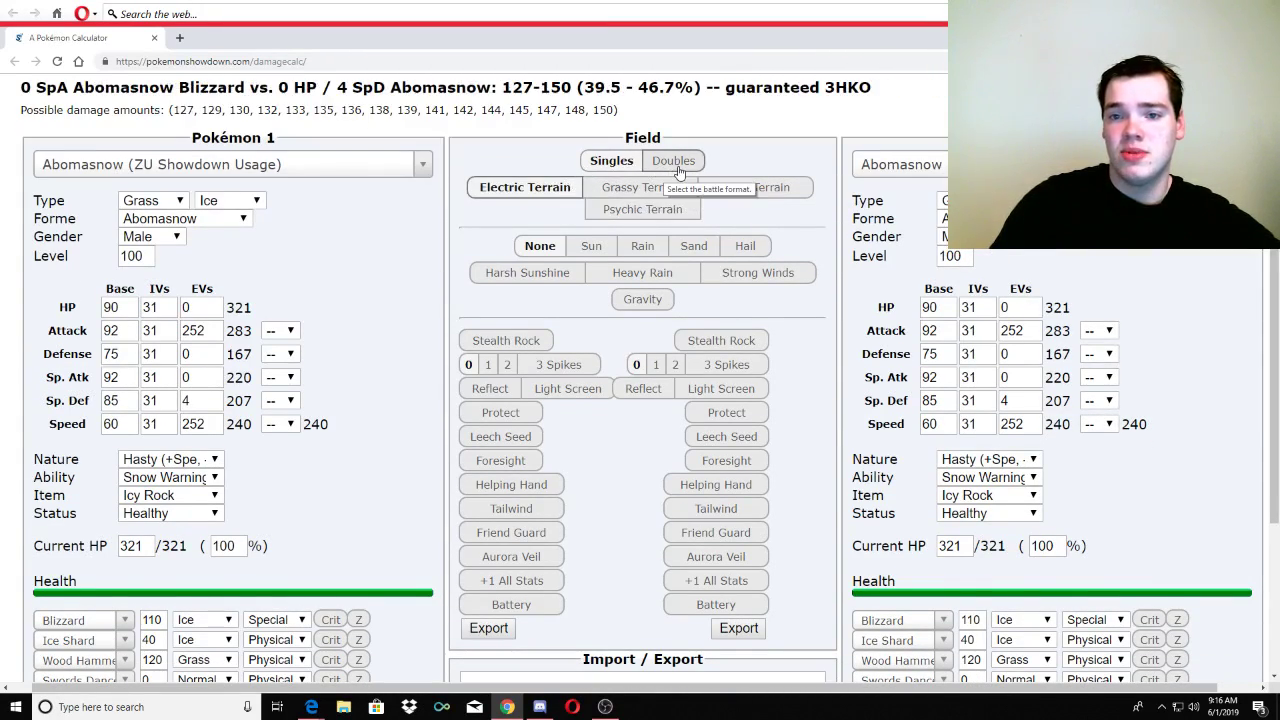
left_click(665, 161)
left_click(612, 161)
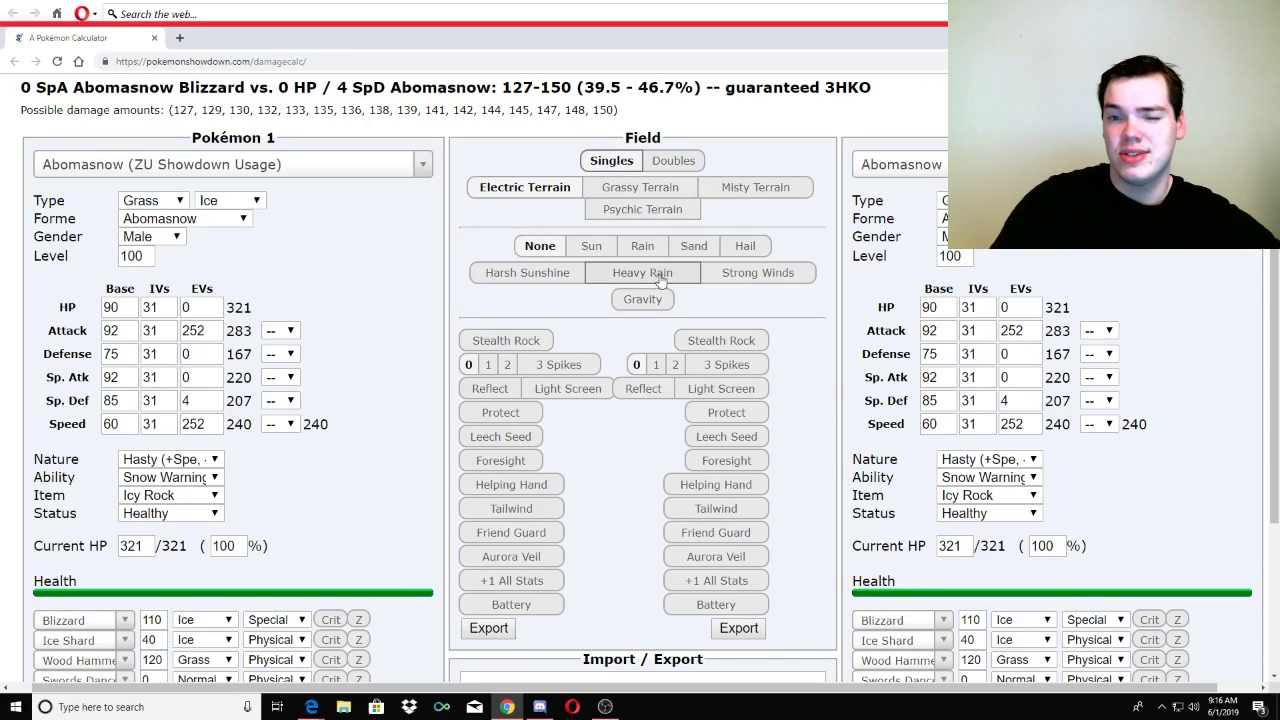
left_click(539, 199)
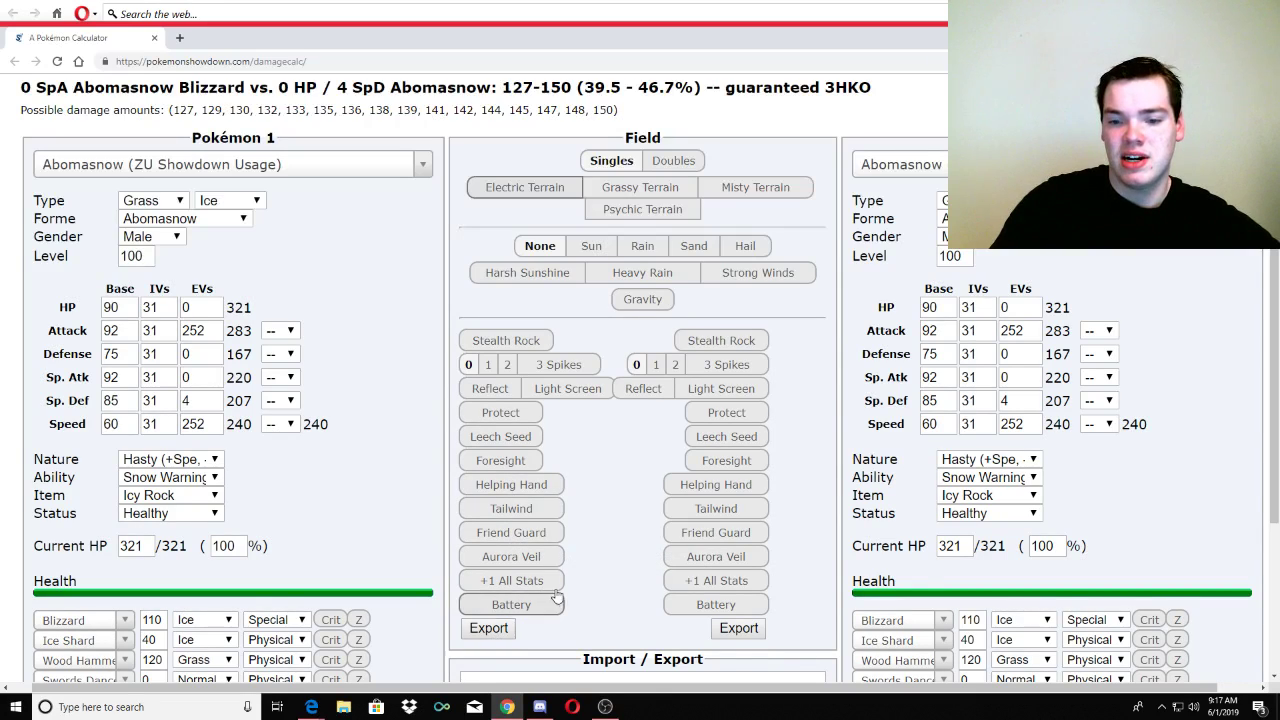
- Turn on Stealth Rock and 3 Spikes on Pokémon 1's side of the field and check the damage result
scroll(600, 570, "down", 3)
scroll(631, 451, "up", 4)
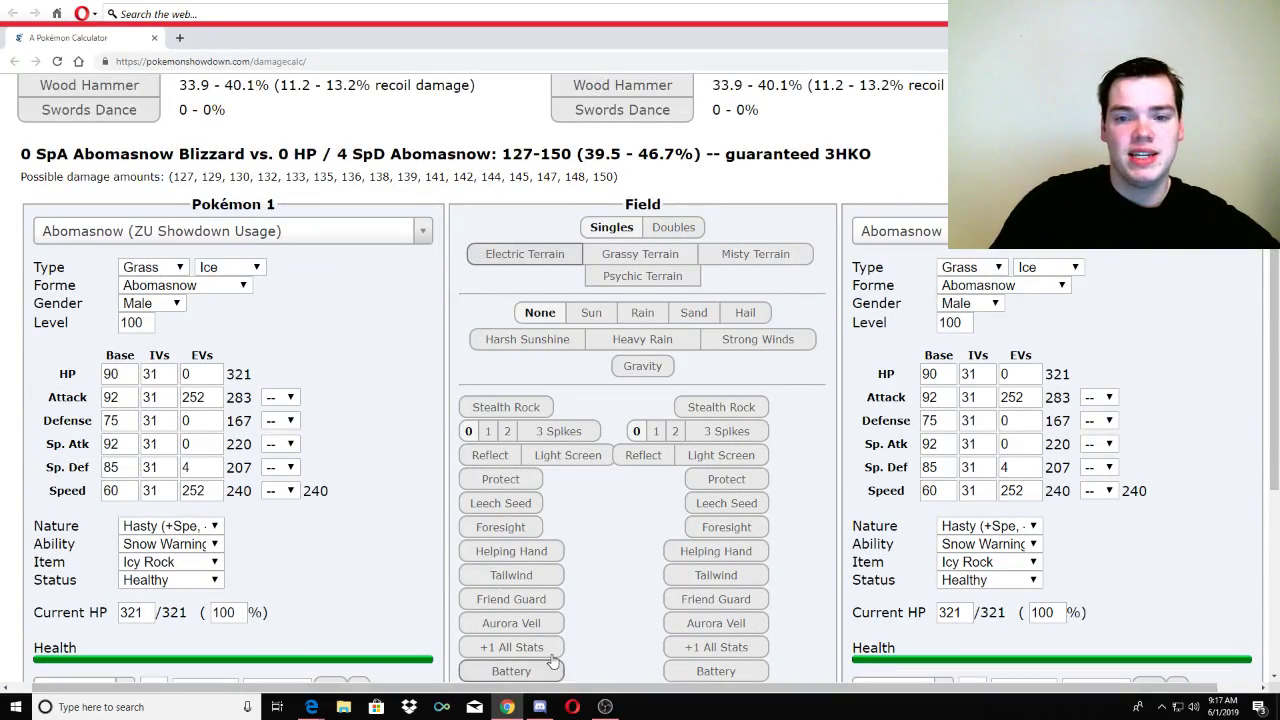
left_click(540, 409)
scroll(563, 416, "up", 3)
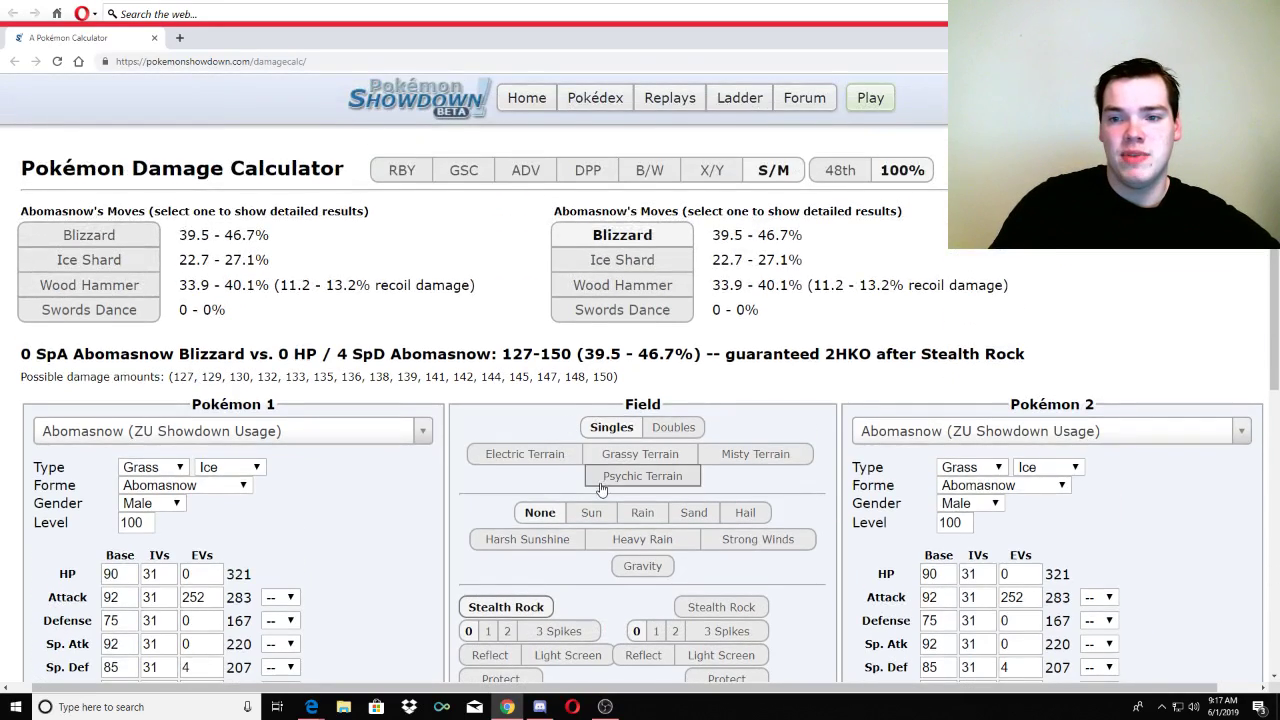
scroll(580, 460, "down", 3)
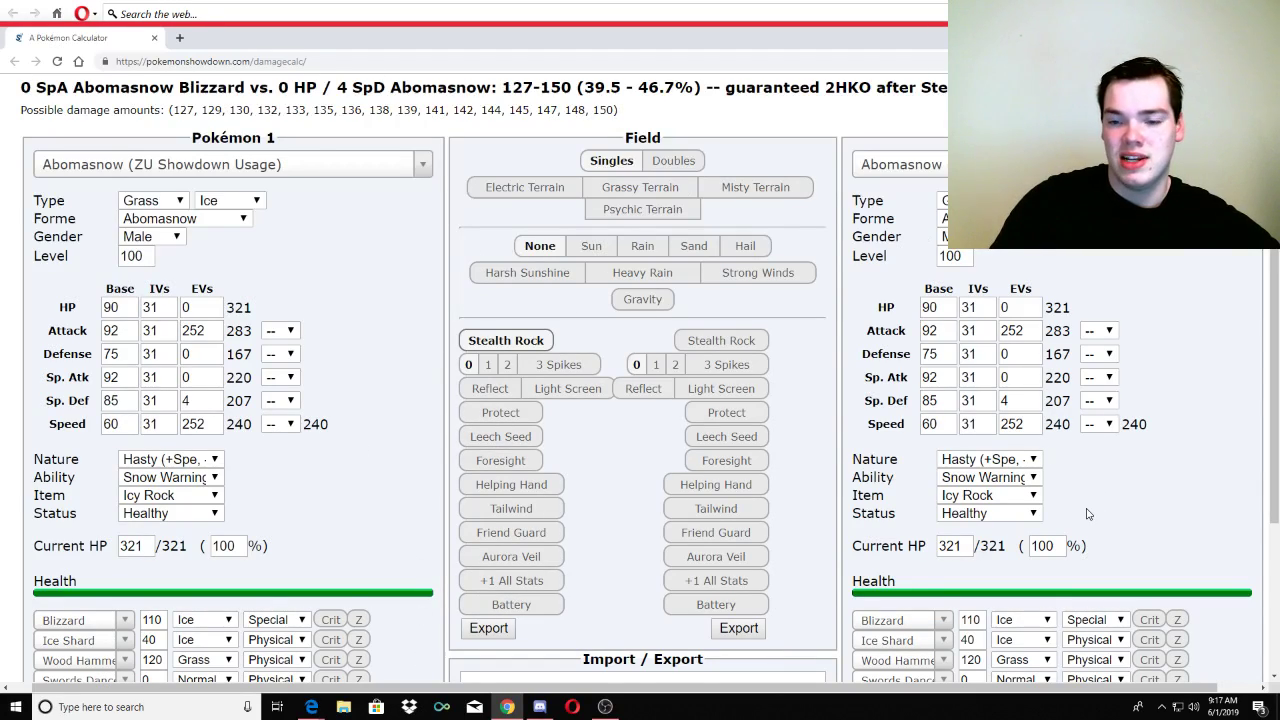
left_click(564, 365)
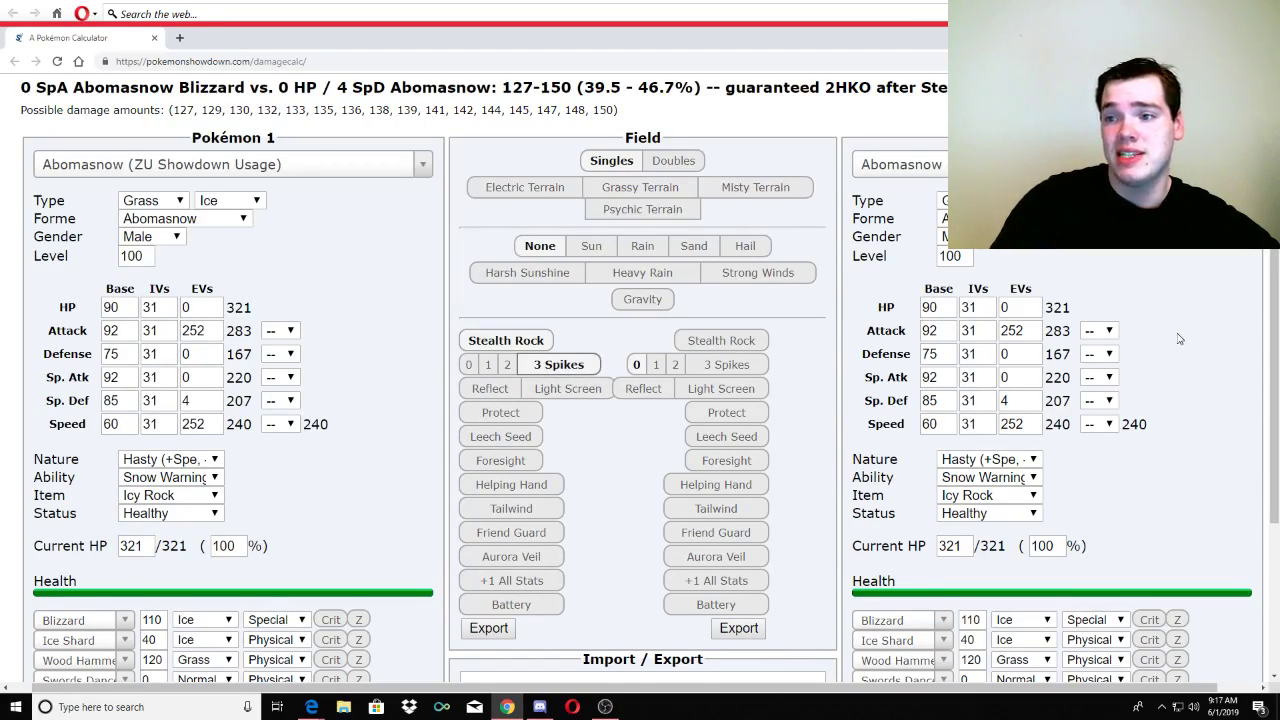
scroll(1179, 340, "up", 3)
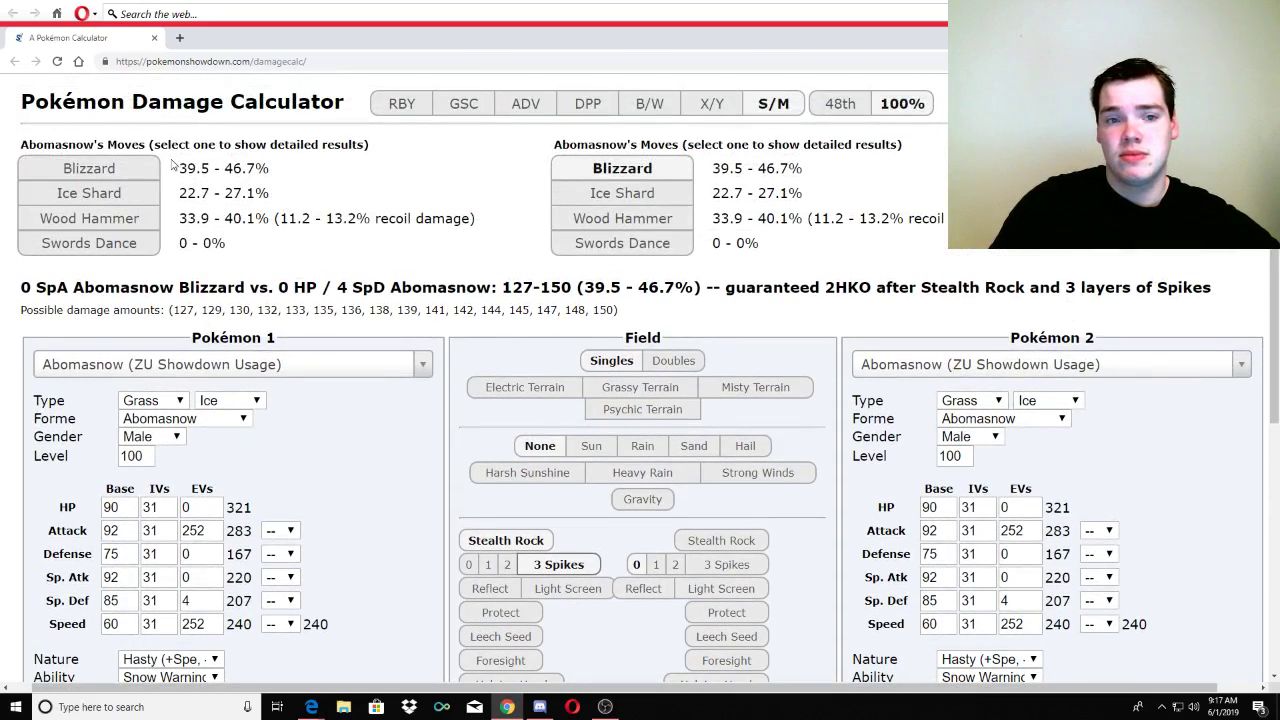
- Compare the detailed Blizzard results of Pokémon 1 and Pokémon 2, and highlight Pokémon 2's result line
left_click(126, 172)
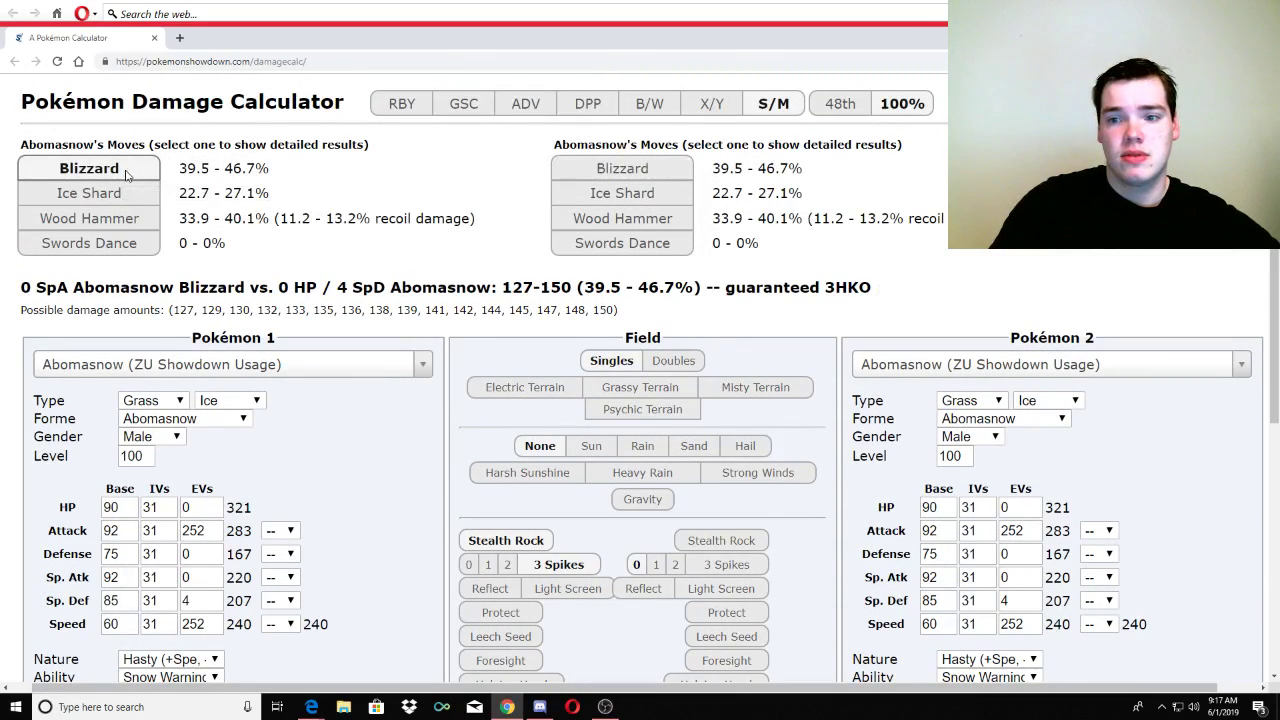
left_click(633, 174)
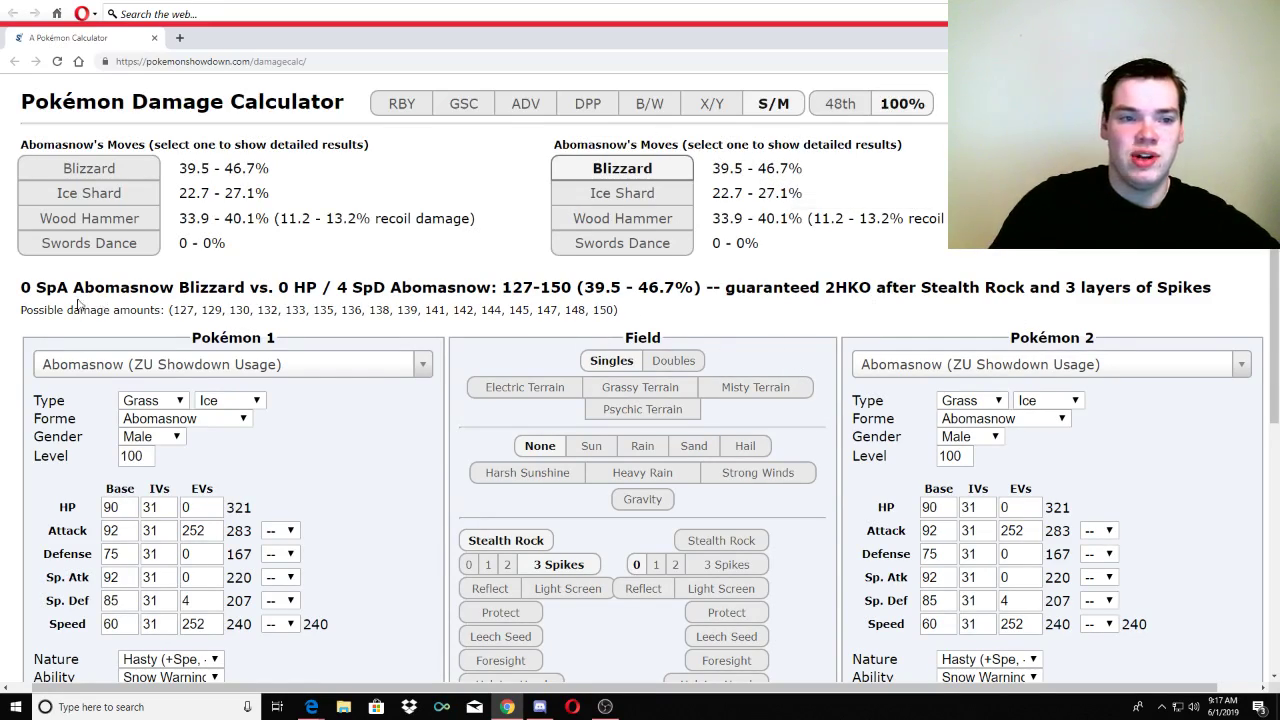
left_click_drag(14, 293, 915, 289)
left_click(848, 291)
left_click(937, 333)
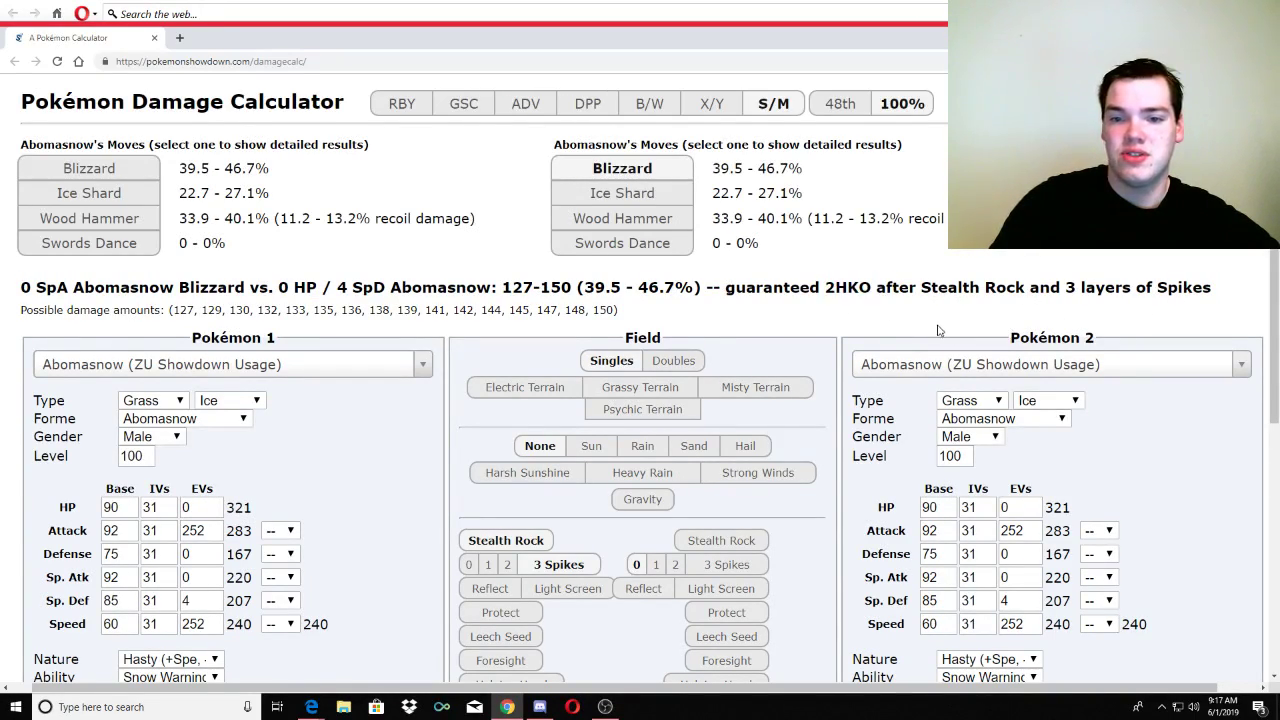
- Reset Spikes to 0 and turn off Stealth Rock on Pokémon 1's side of the field
scroll(730, 487, "down", 3)
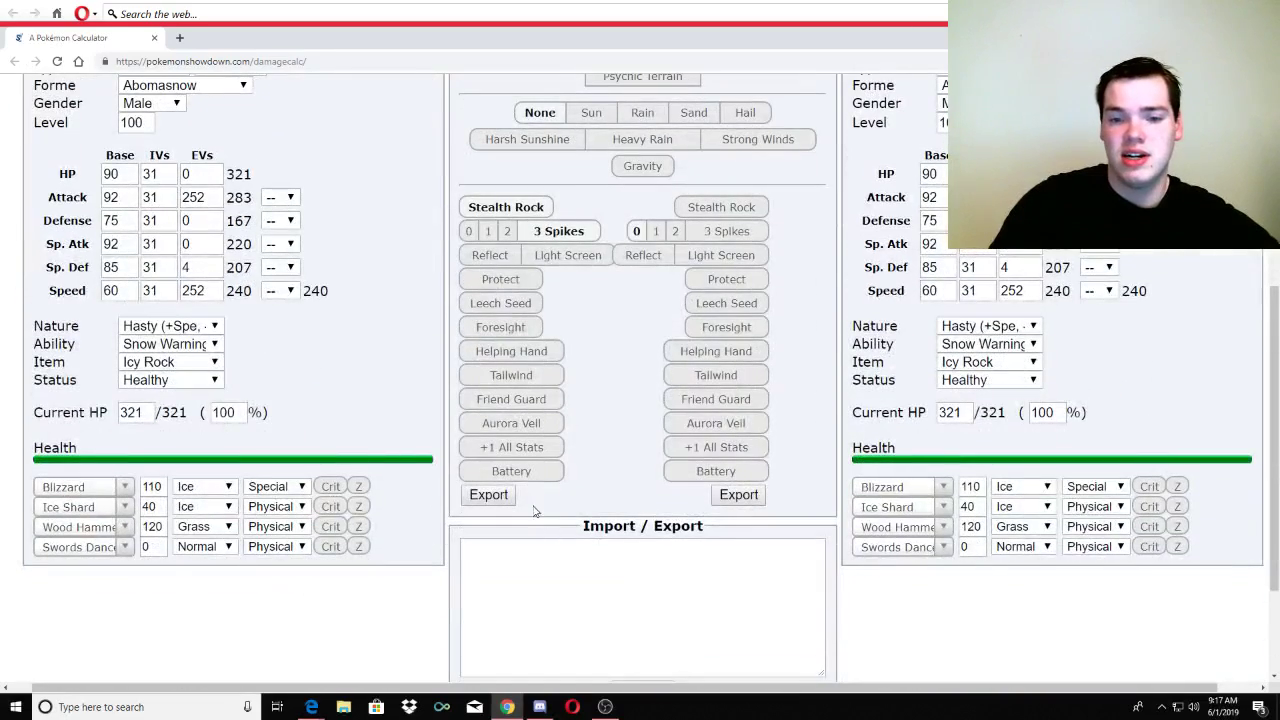
left_click(468, 231)
left_click(500, 207)
- Set Pokémon 1 to Infernape with the UU Mixed Attacker set
scroll(638, 392, "up", 3)
left_click(260, 370)
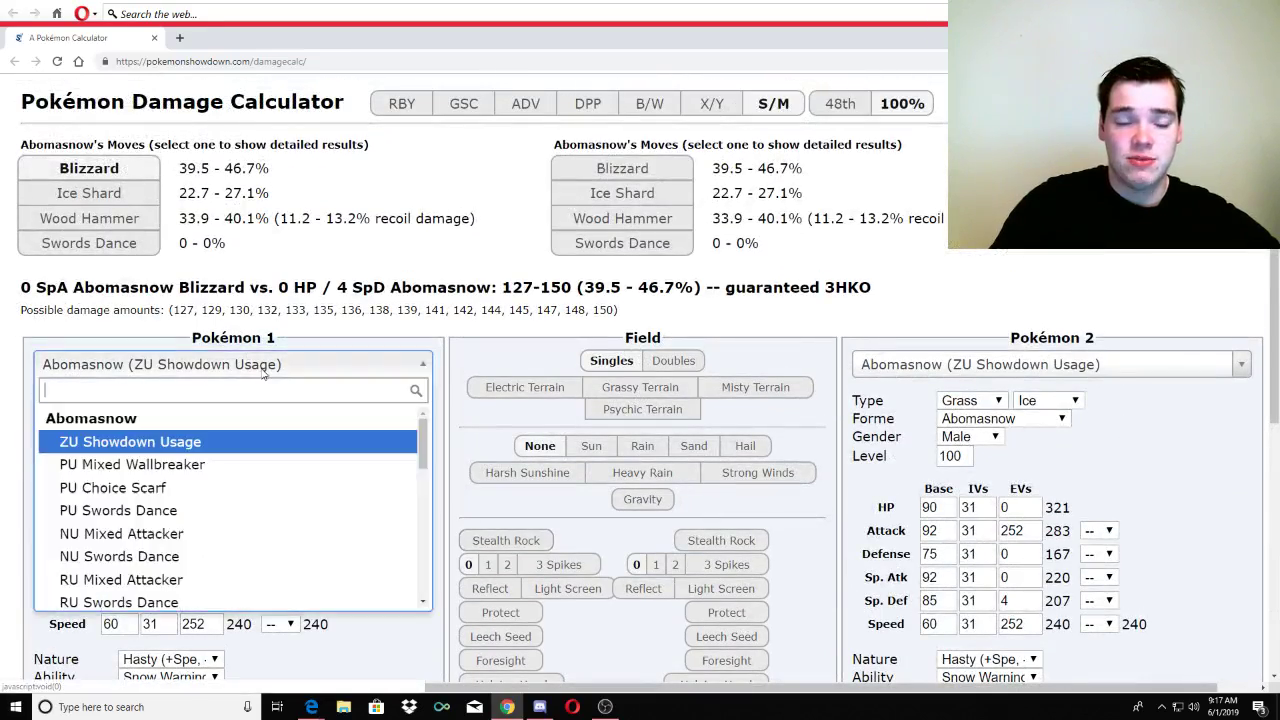
type("infer")
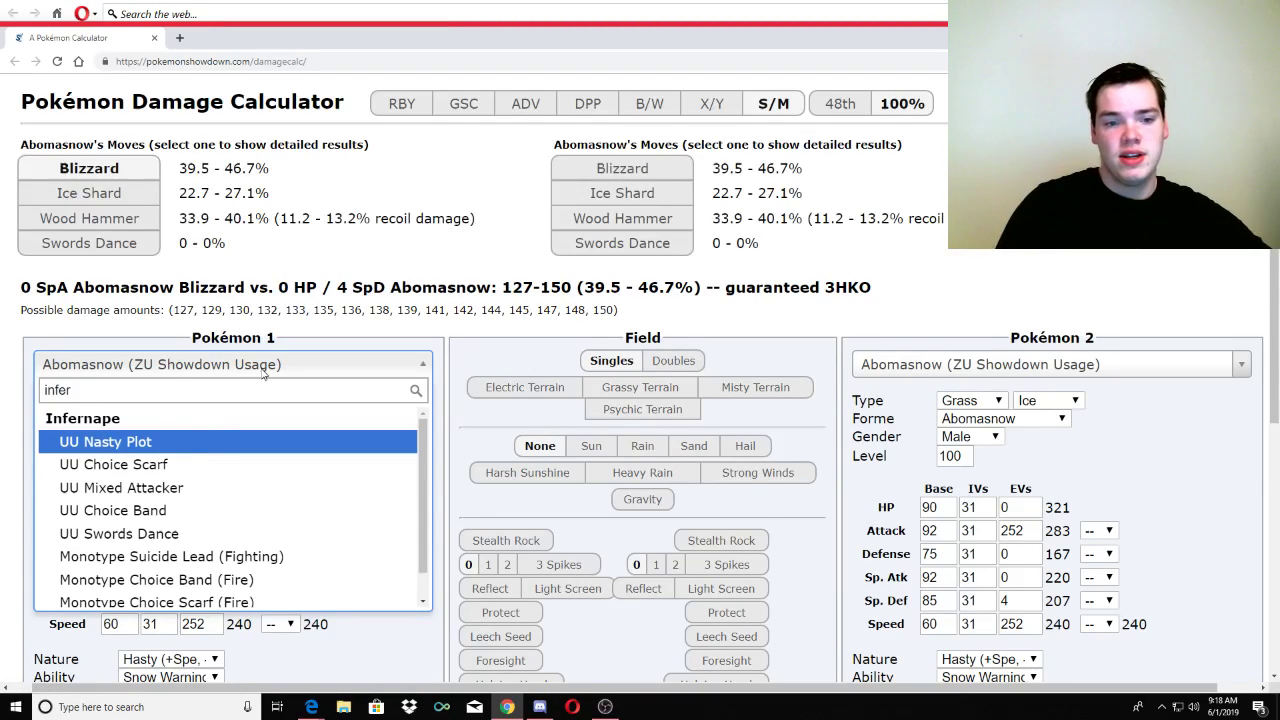
key("Down")
key("Down")
key("Return")
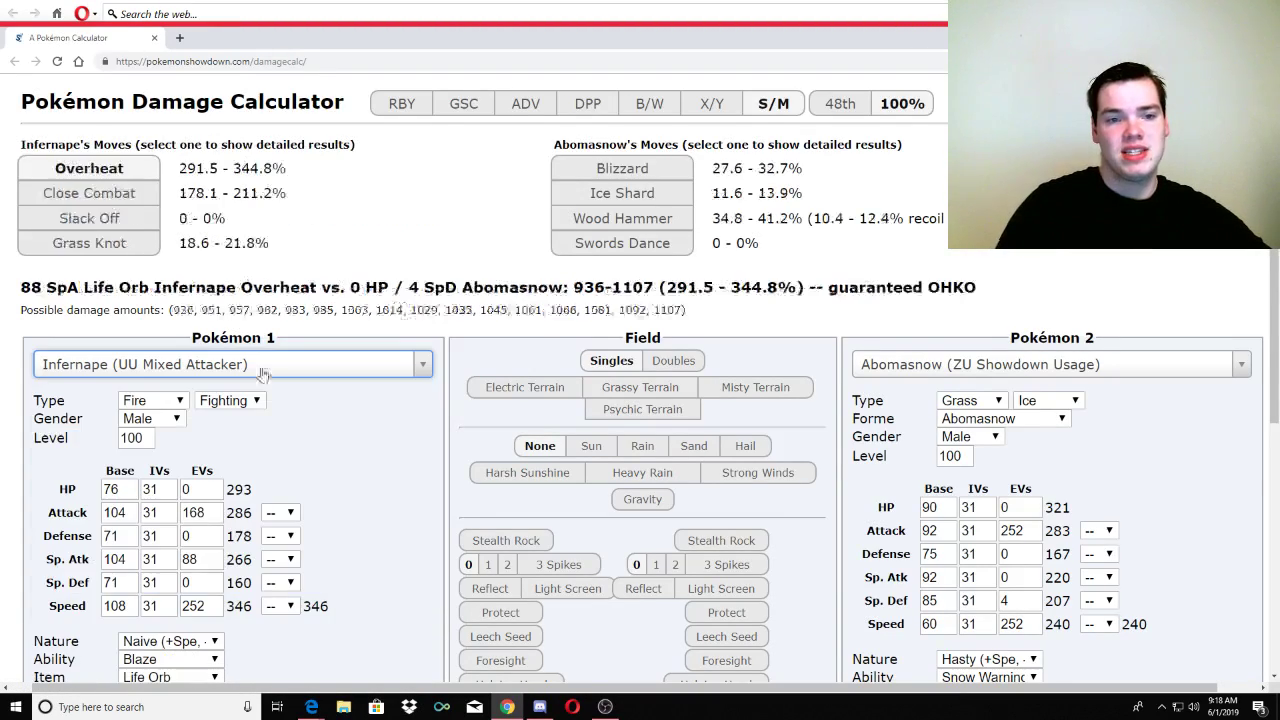
- Set Pokémon 2 to Gyarados with the OU Mega Dragon Dance set
left_click(1059, 362)
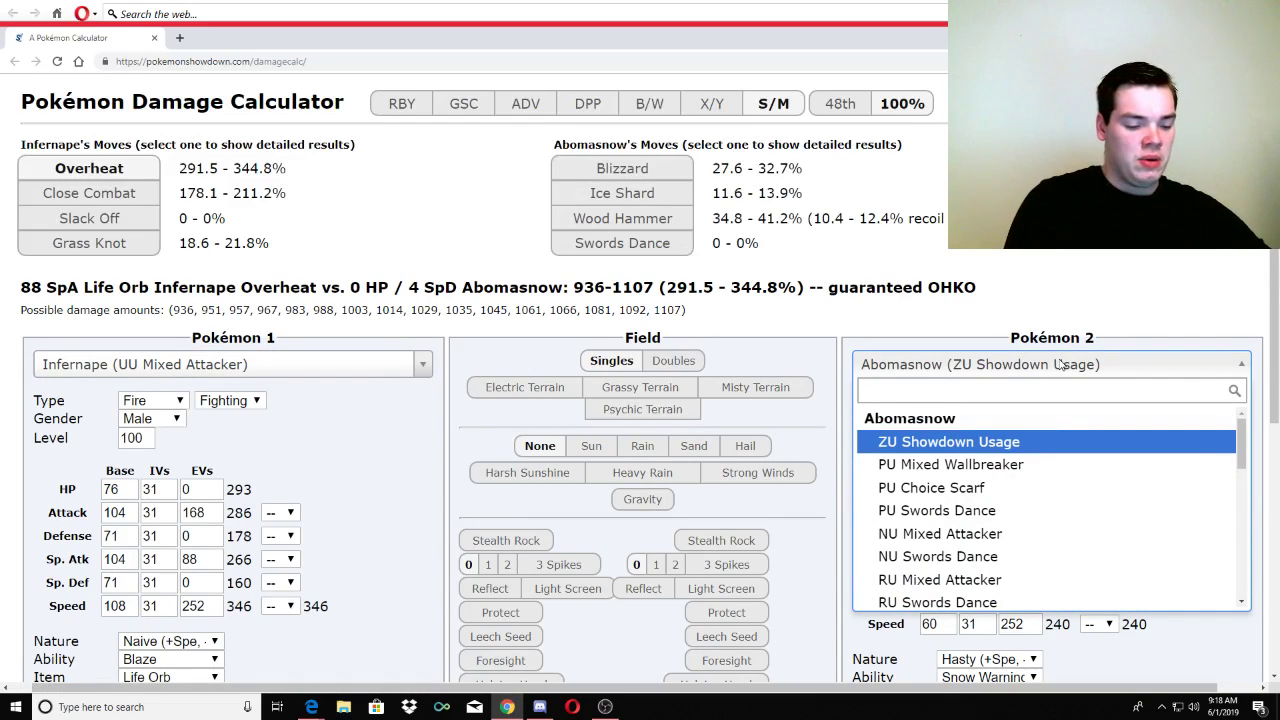
type("ge")
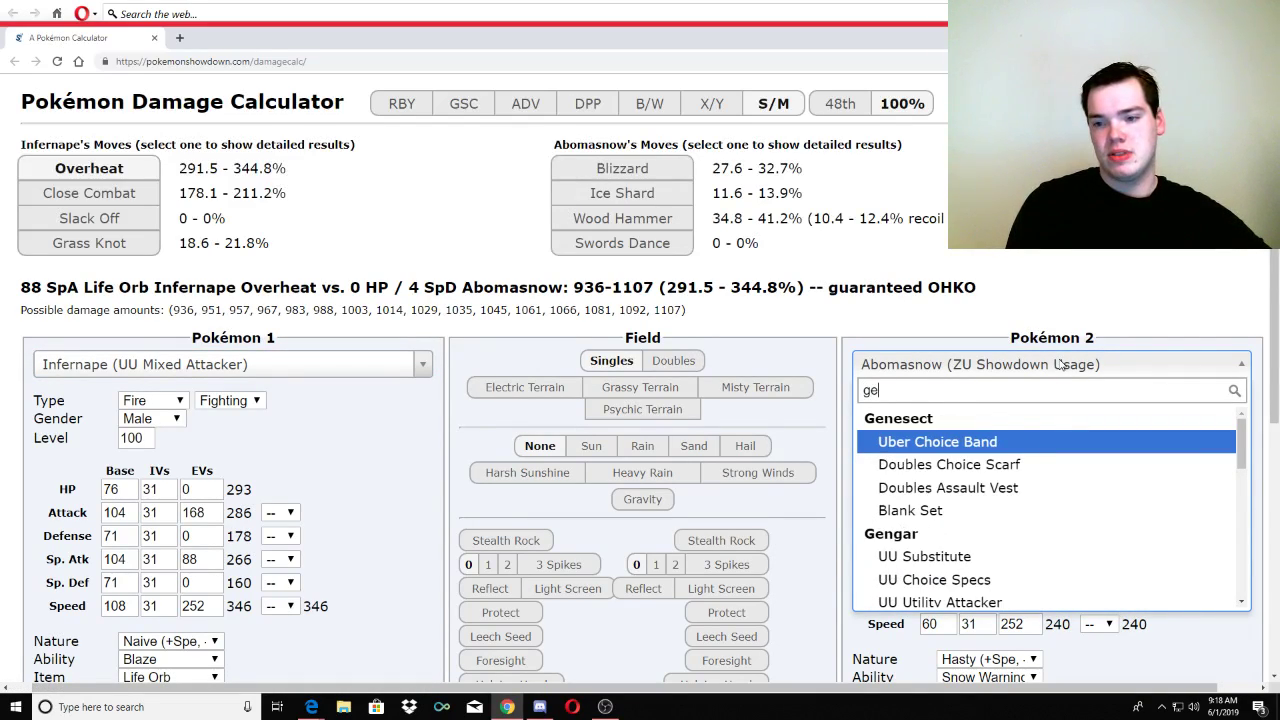
key("BackSpace")
type("a")
key("BackSpace")
type("yara")
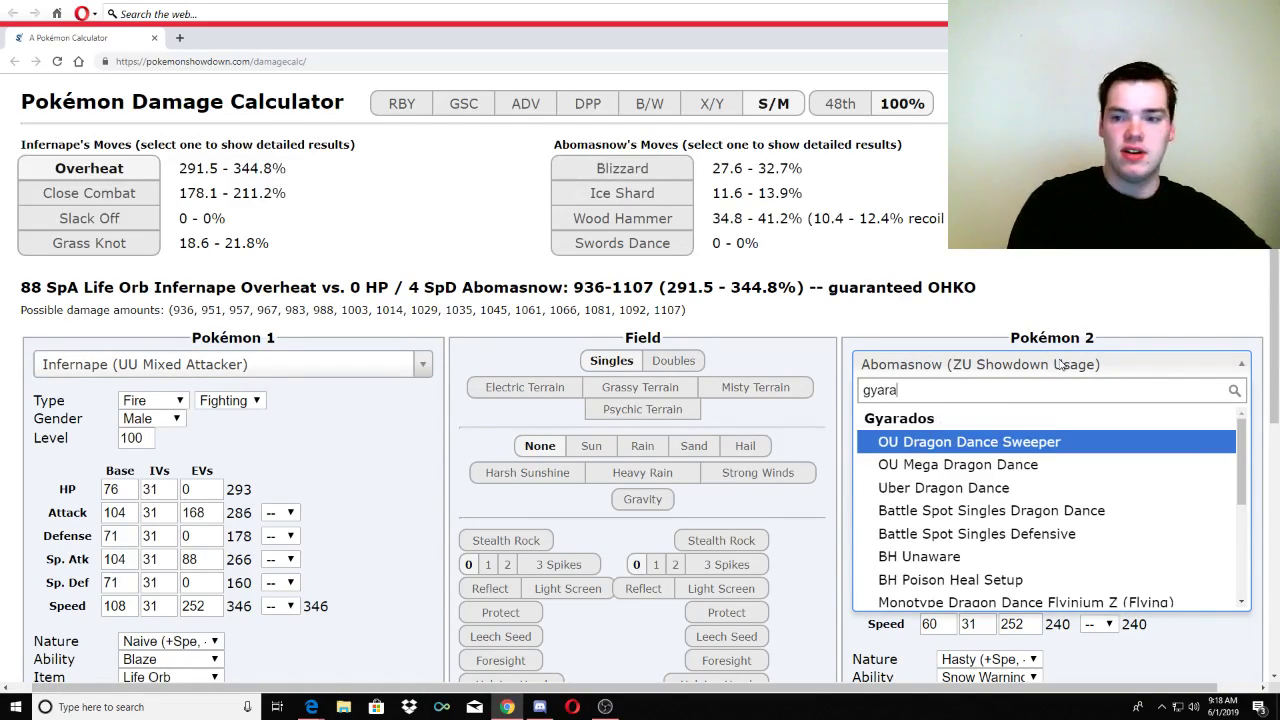
type("d m")
key("Return")
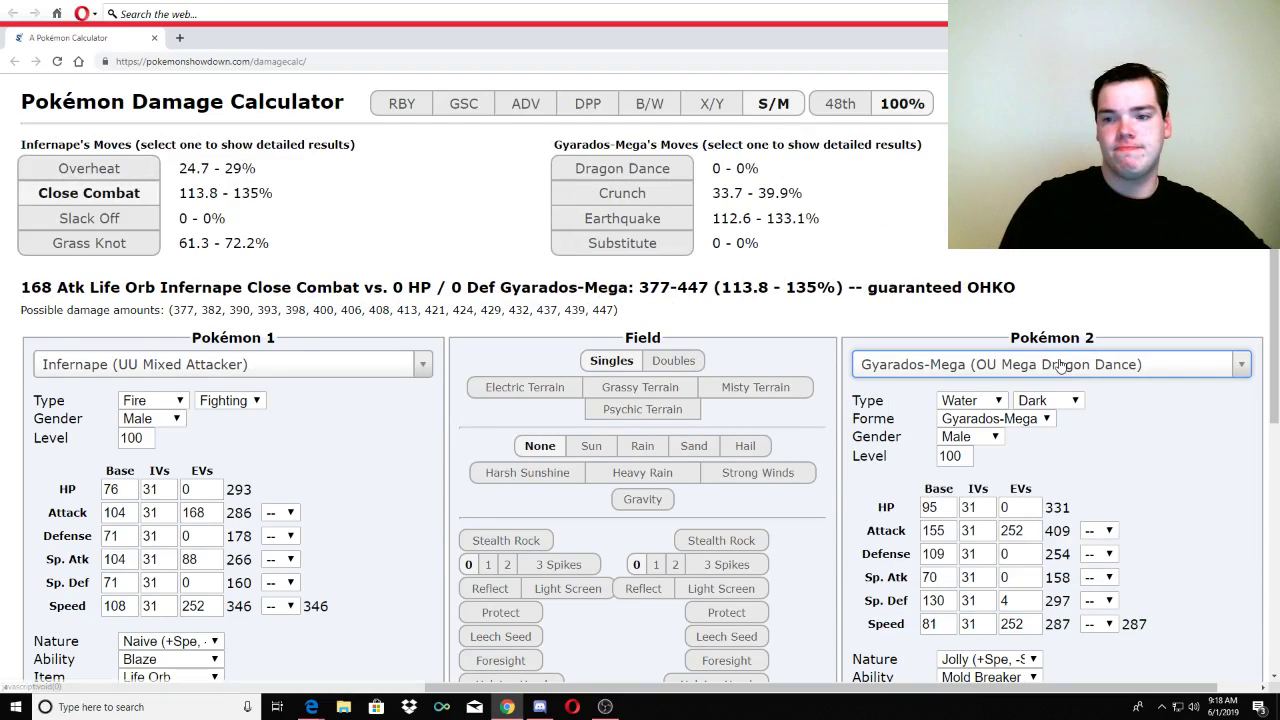
left_click(485, 195)
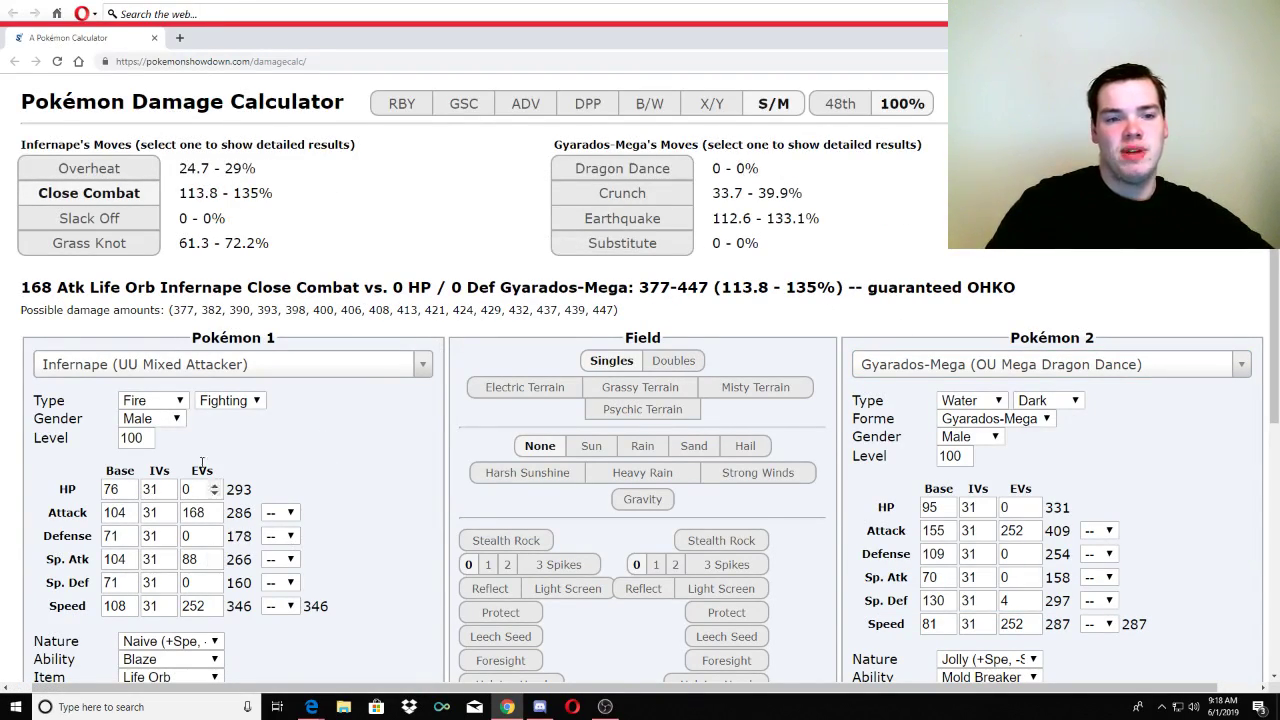
- Set Infernape's Speed EVs to 0 to see the effect, and restore them to 252
scroll(347, 463, "down", 2)
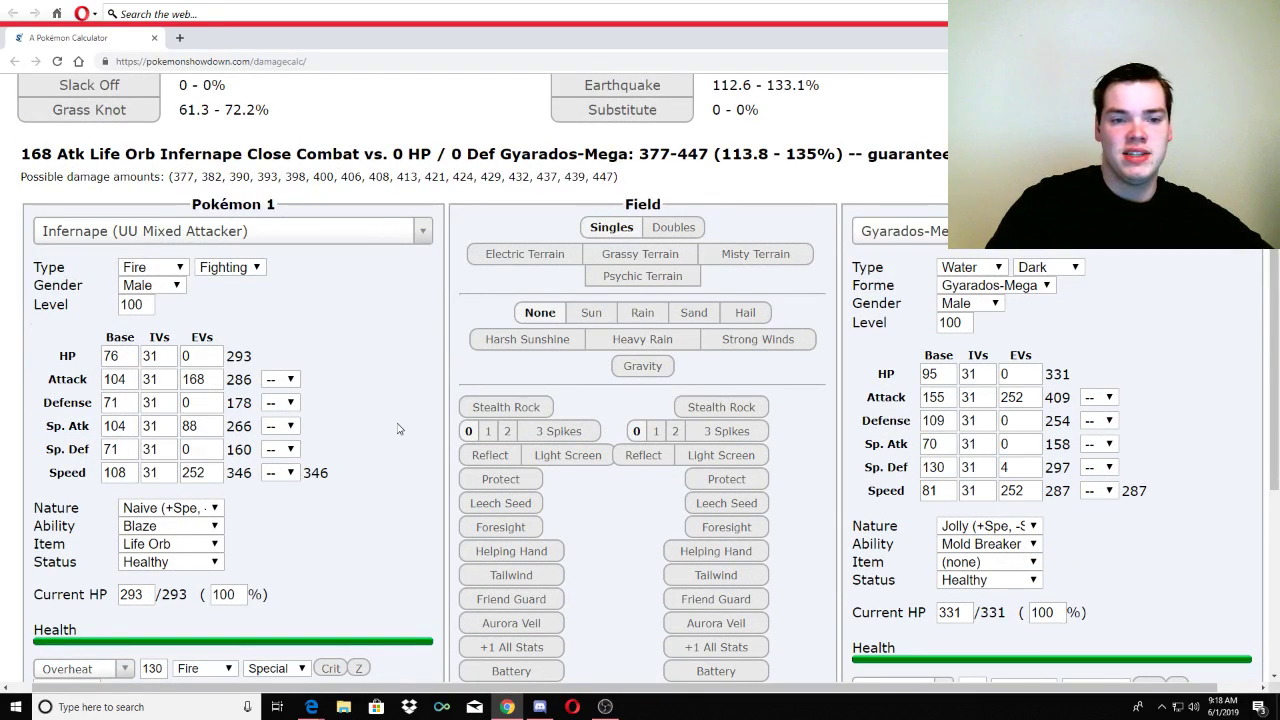
scroll(397, 429, "up", 3)
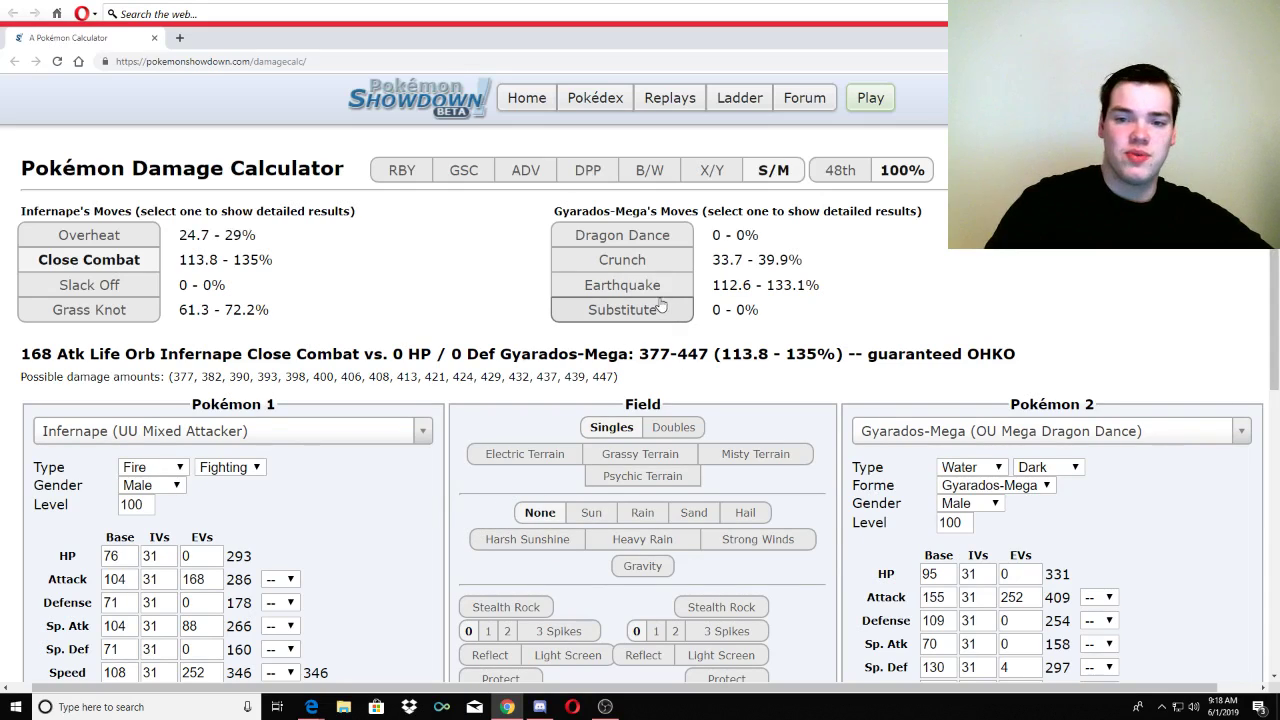
scroll(867, 374, "down", 3)
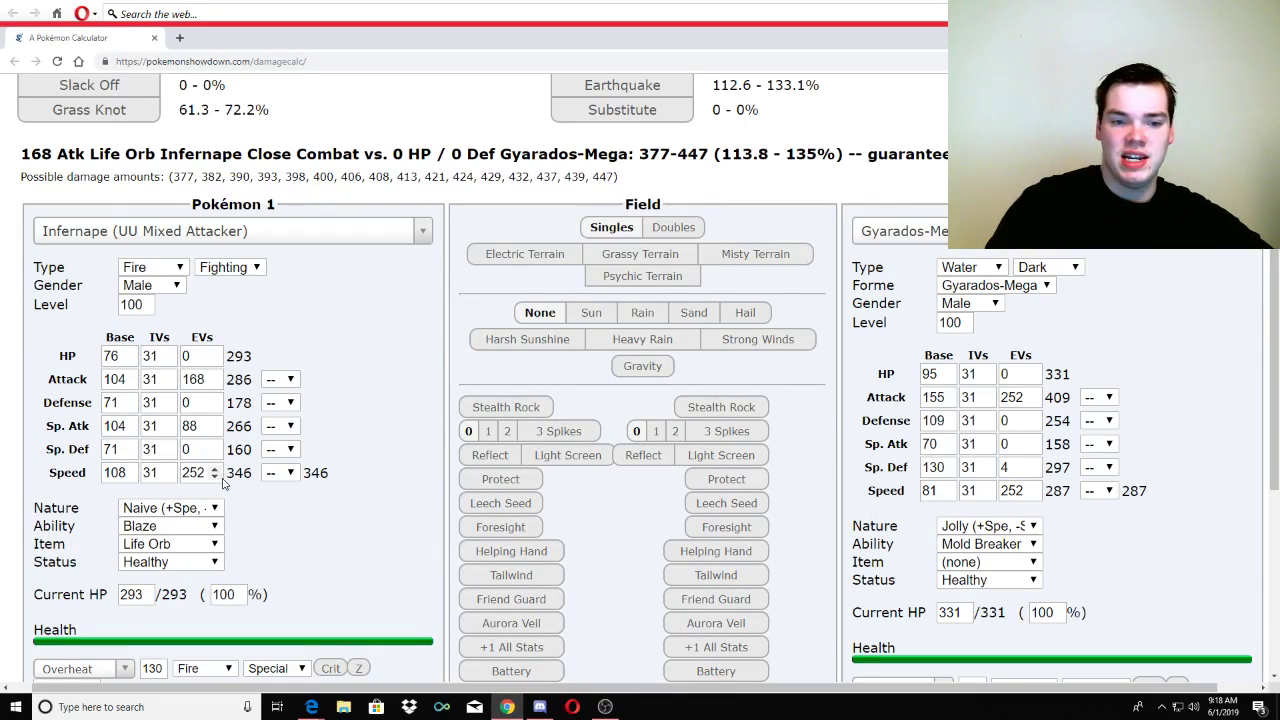
left_click_drag(207, 474, 164, 468)
type("0")
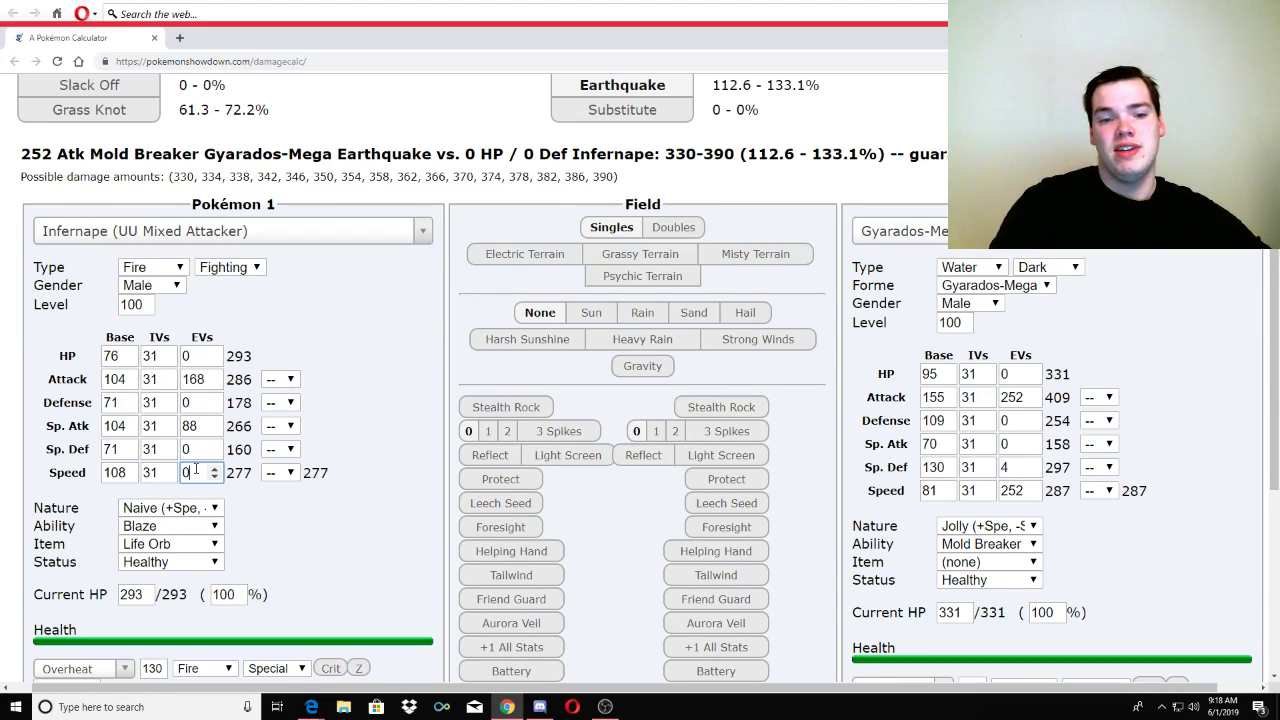
type("52")
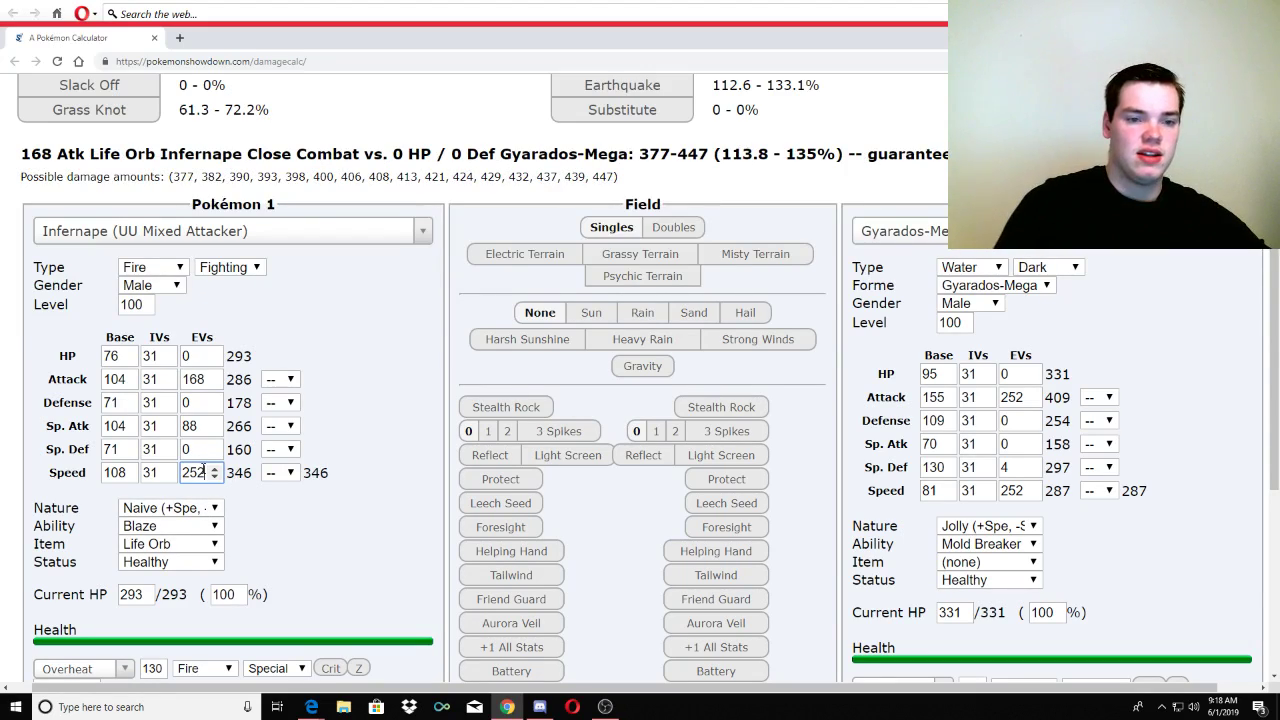
left_click(267, 510)
- Change Infernape's held item to Fightinium Z and view the updated damage results
scroll(378, 518, "down", 2)
scroll(391, 470, "up", 4)
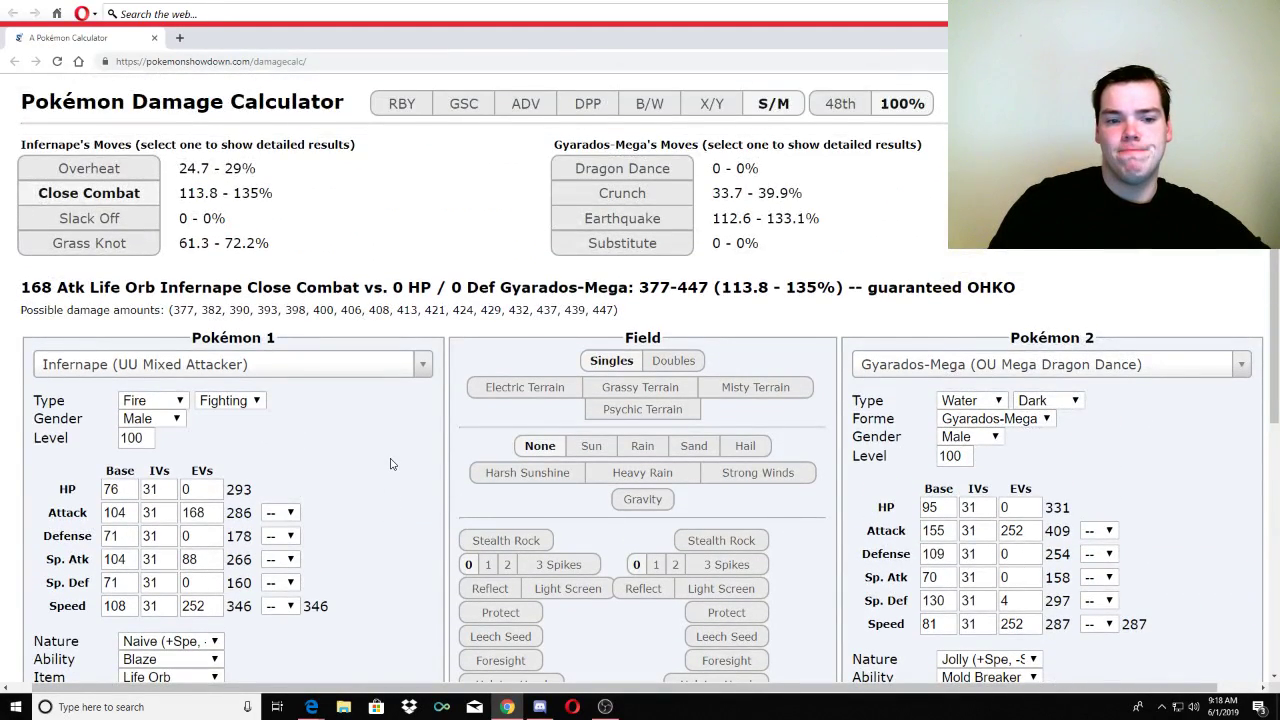
scroll(391, 464, "down", 2)
left_click(183, 547)
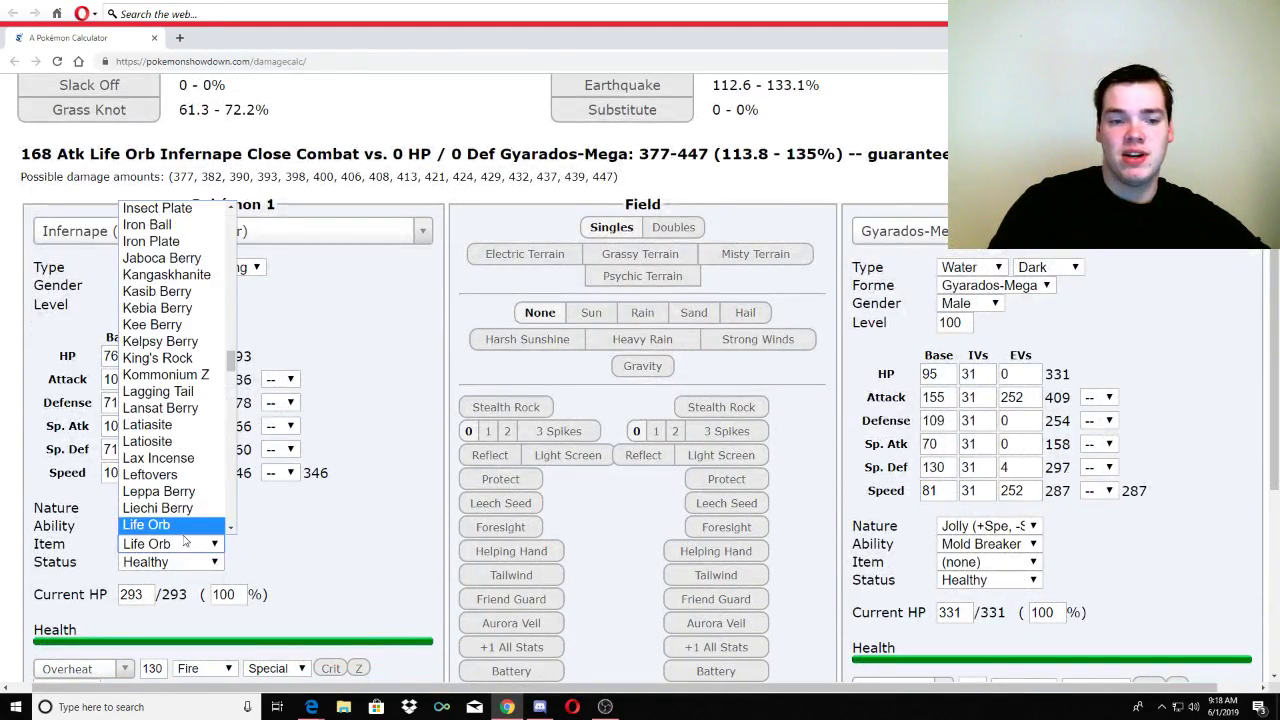
scroll(180, 390, "up", 4)
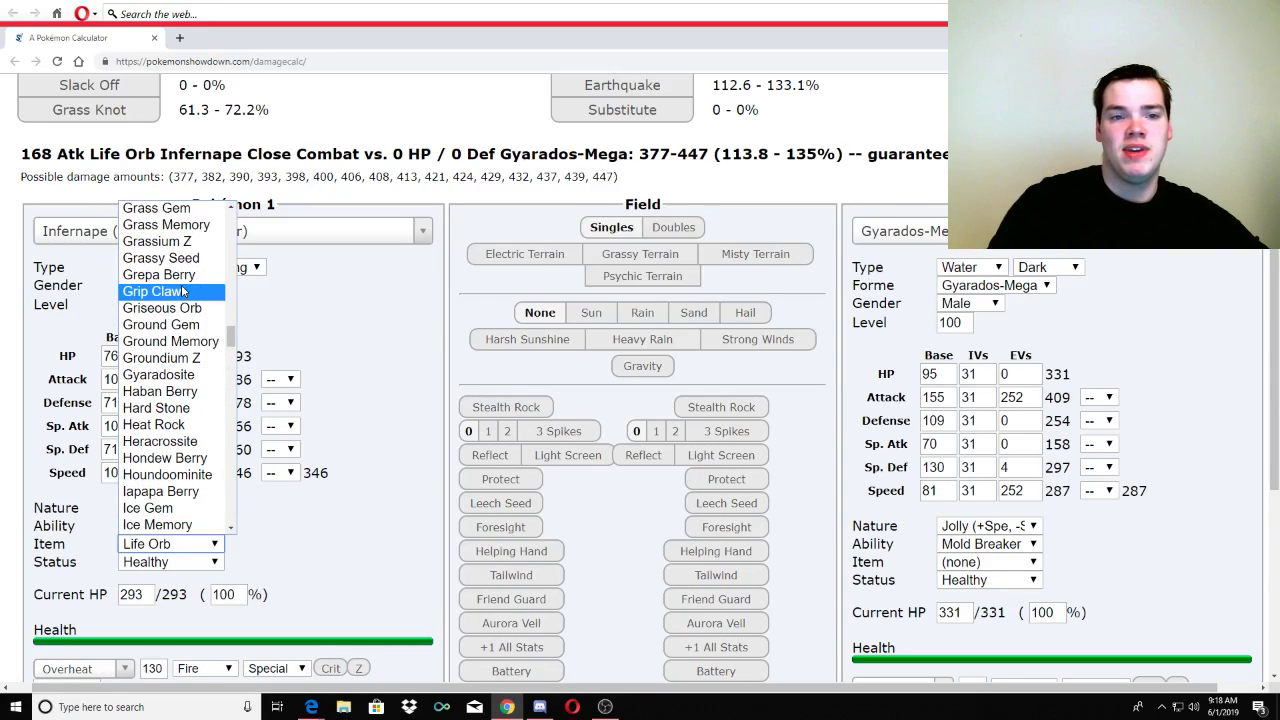
scroll(183, 300, "up", 8)
scroll(200, 420, "down", 5)
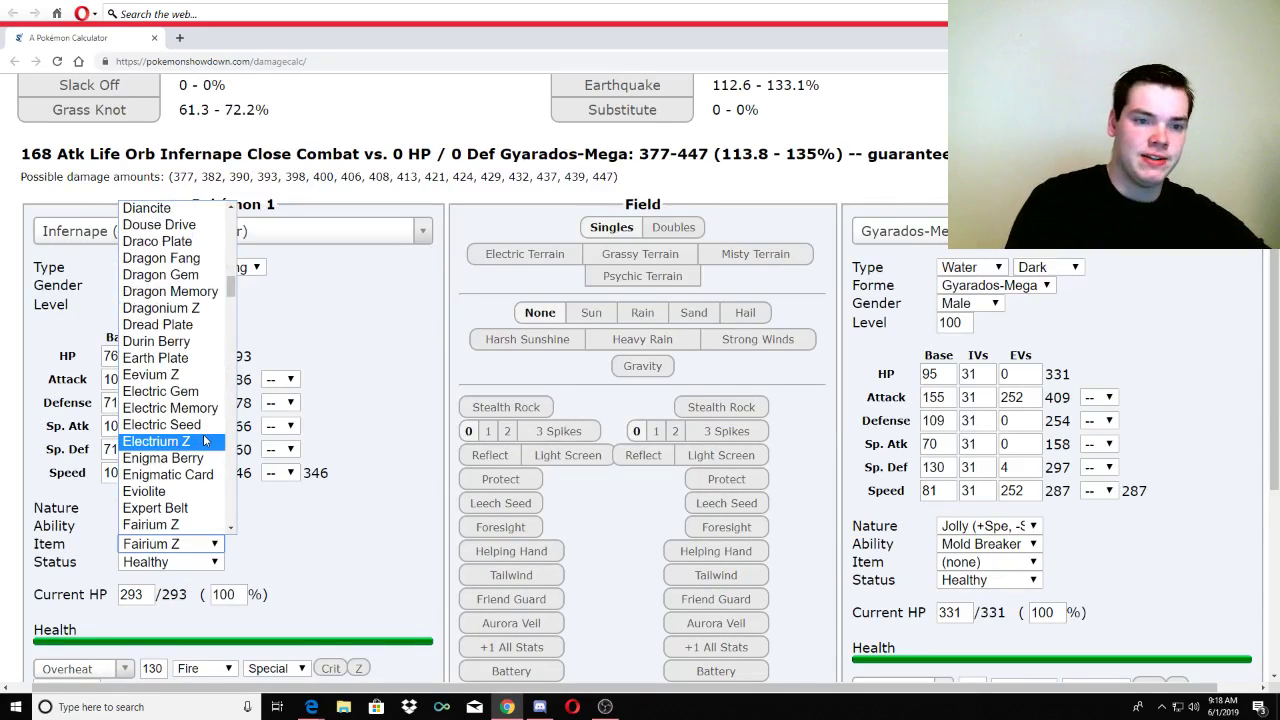
key("Down")
key("Down")
key("Down")
key("Down")
key("Down")
key("Down")
key("Down")
key("Down")
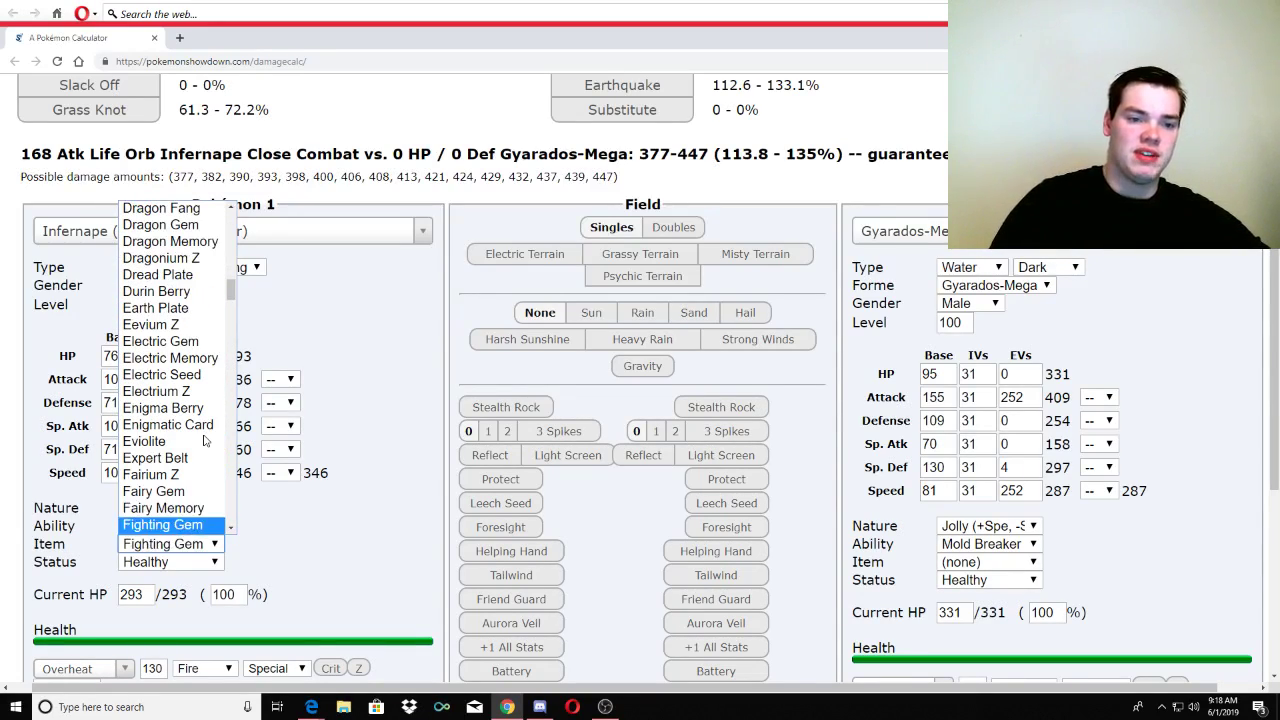
key("Down")
key("Up")
key("Up")
key("Up")
key("Up")
key("Up")
key("Up")
key("Up")
key("Down")
key("Down")
key("Down")
key("Down")
key("Down")
key("Down")
key("Down")
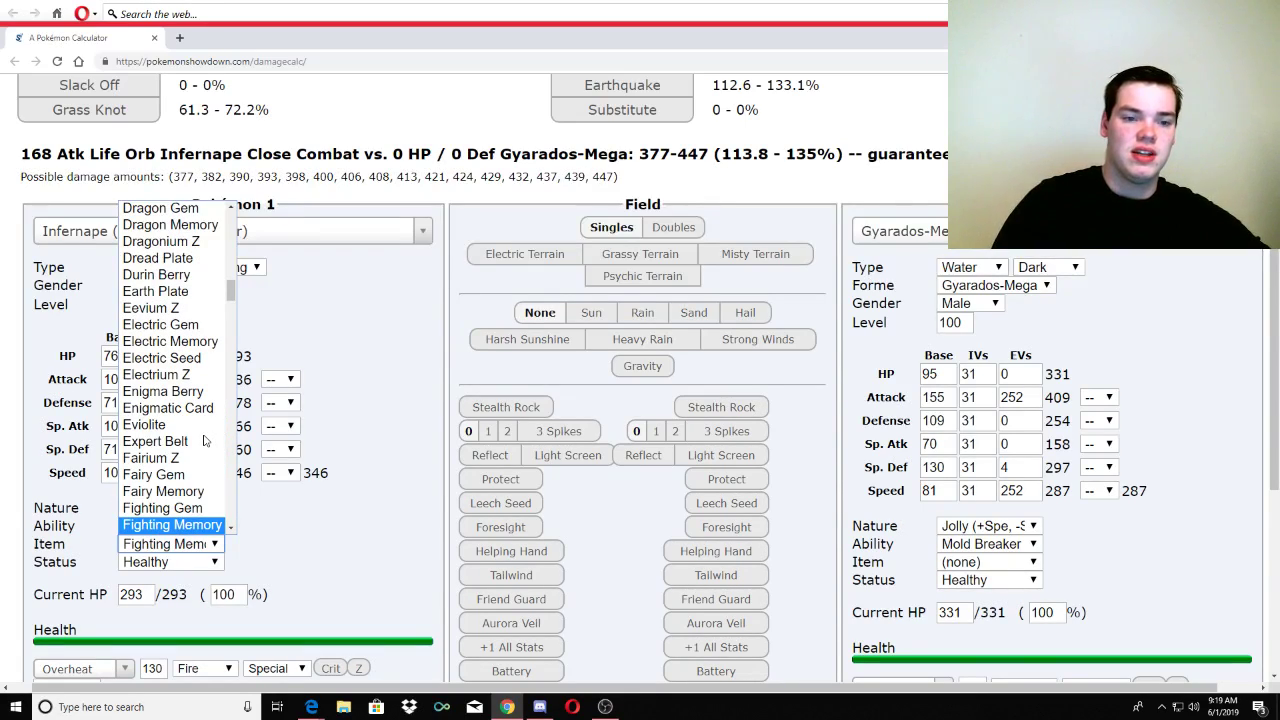
key("Down")
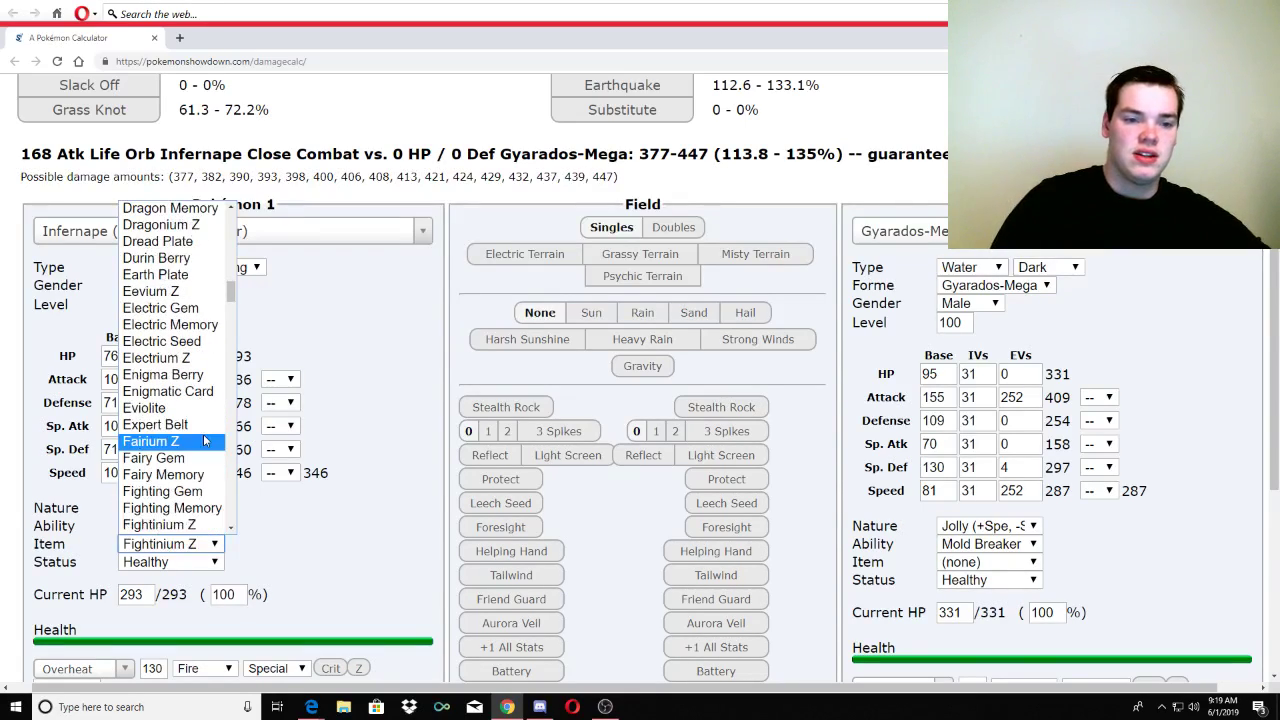
left_click(212, 526)
scroll(395, 527, "up", 2)
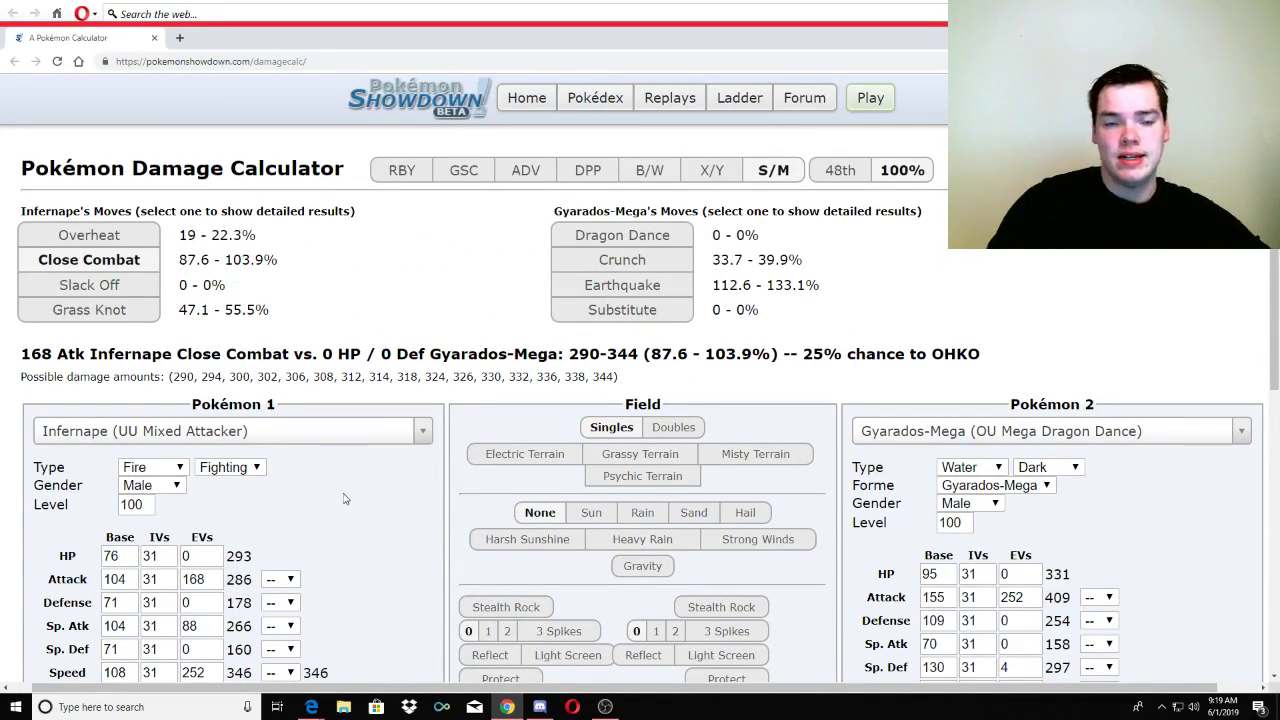
- Set Gyarados-Mega's Defense EVs to 252 and view the updated damage results
scroll(966, 513, "down", 2)
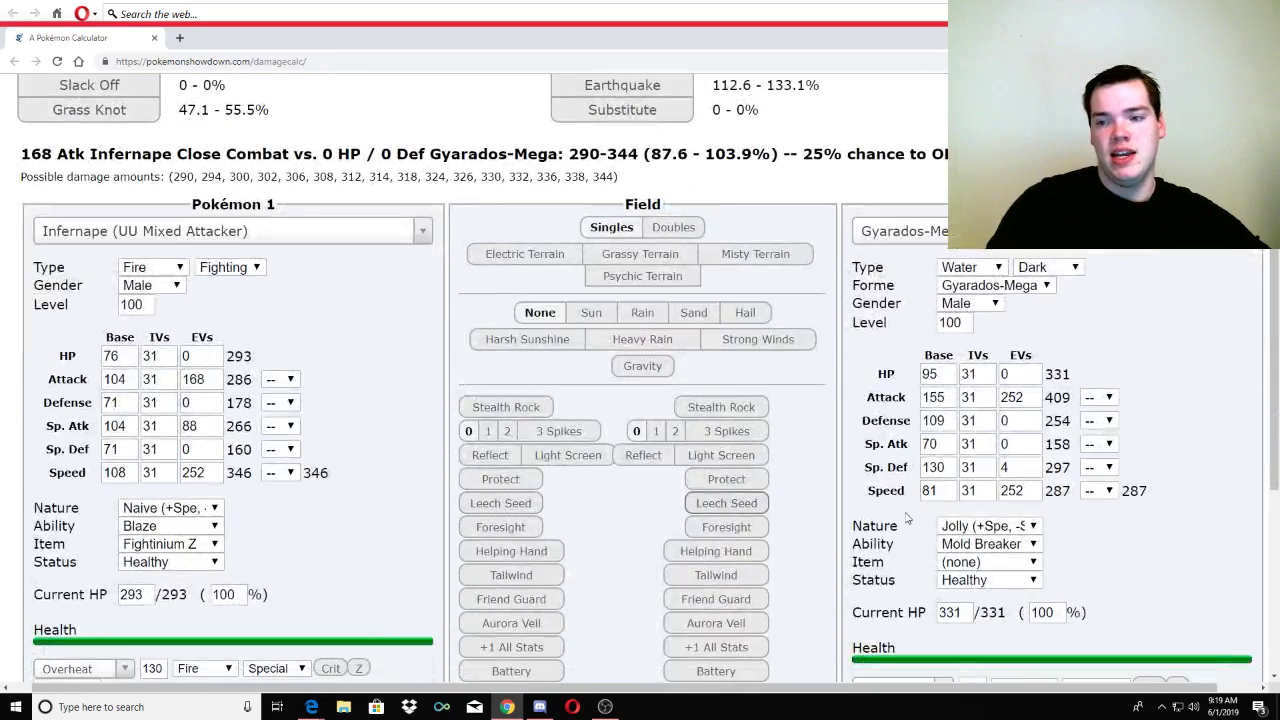
double_click(1001, 421)
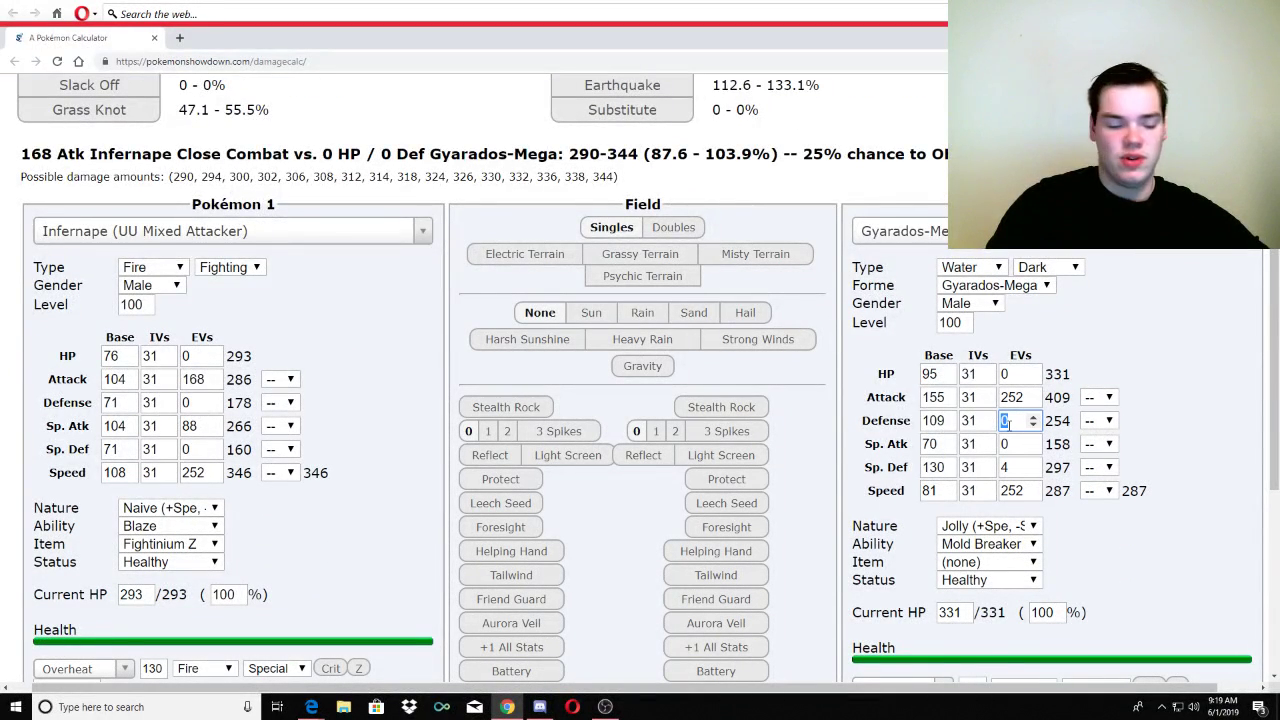
type("252")
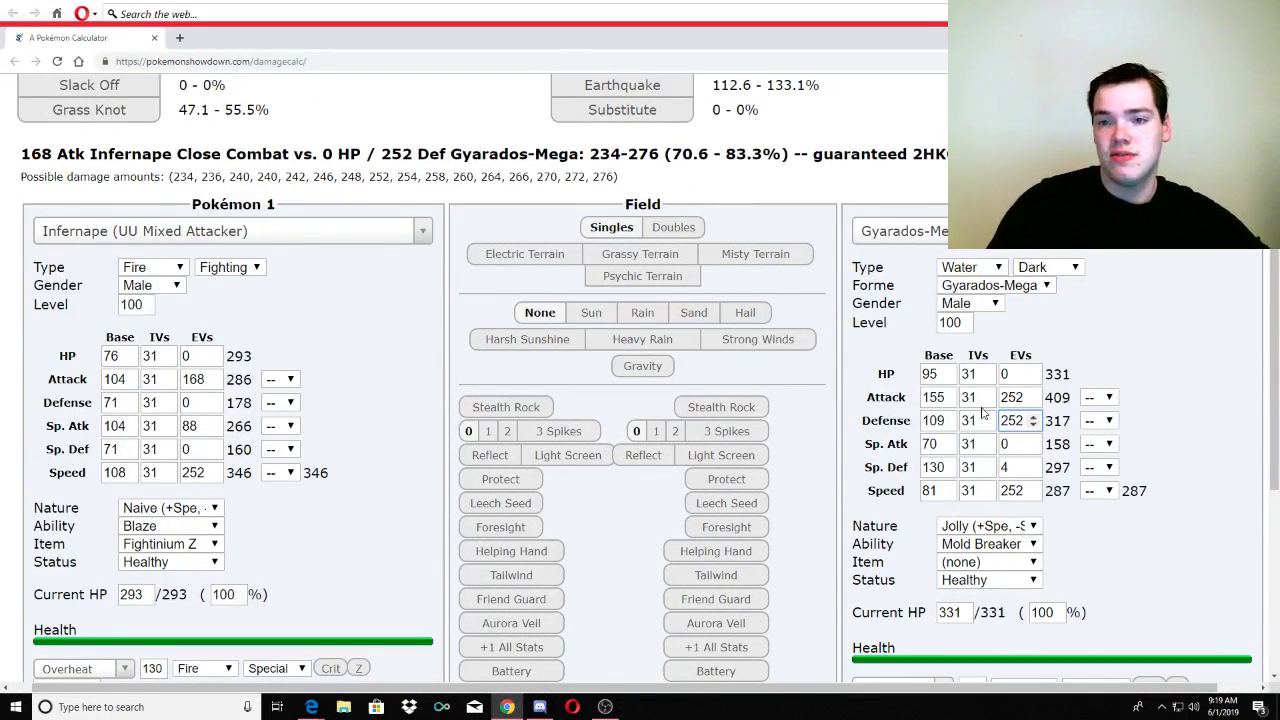
scroll(828, 420, "up", 2)
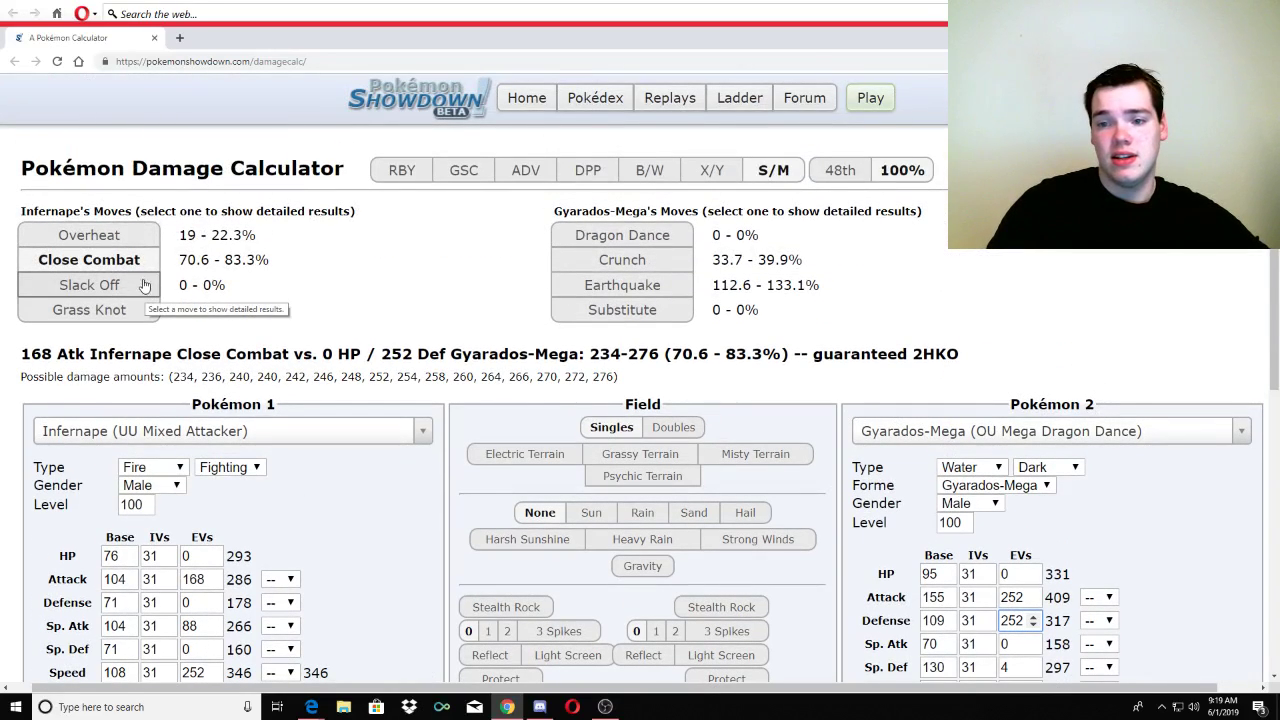
left_click(335, 470)
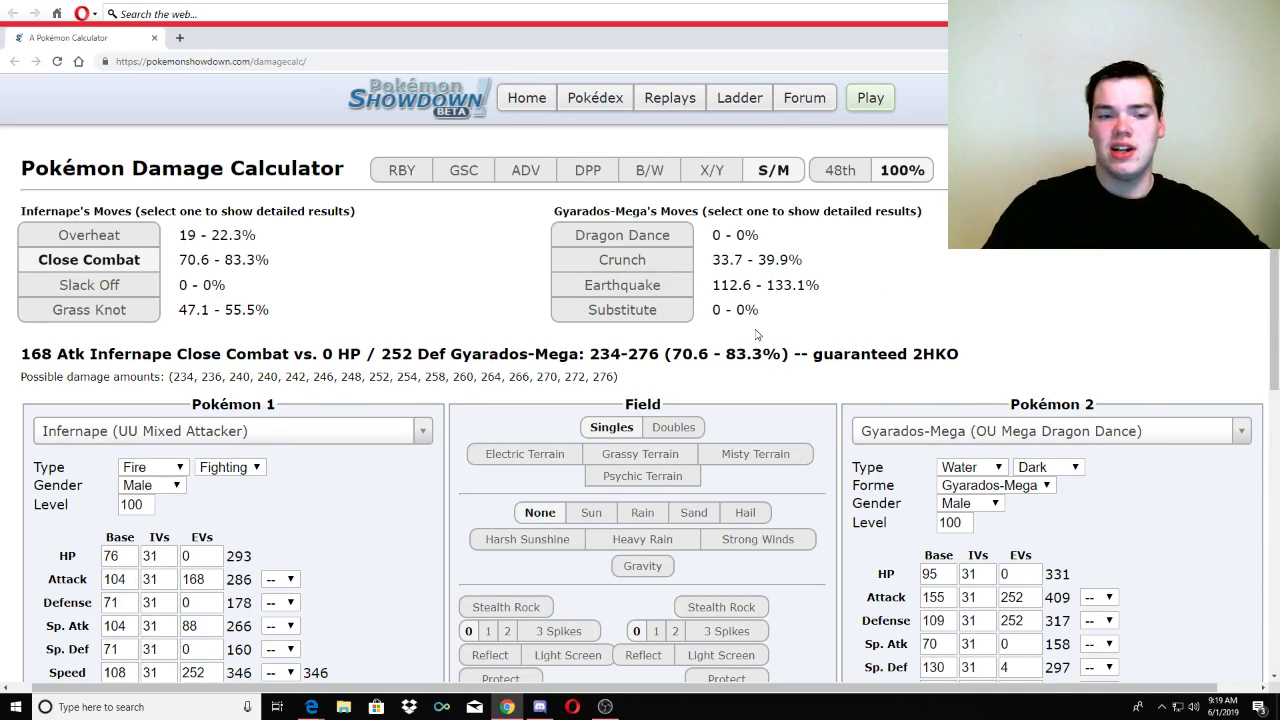
scroll(795, 358, "down", 1)
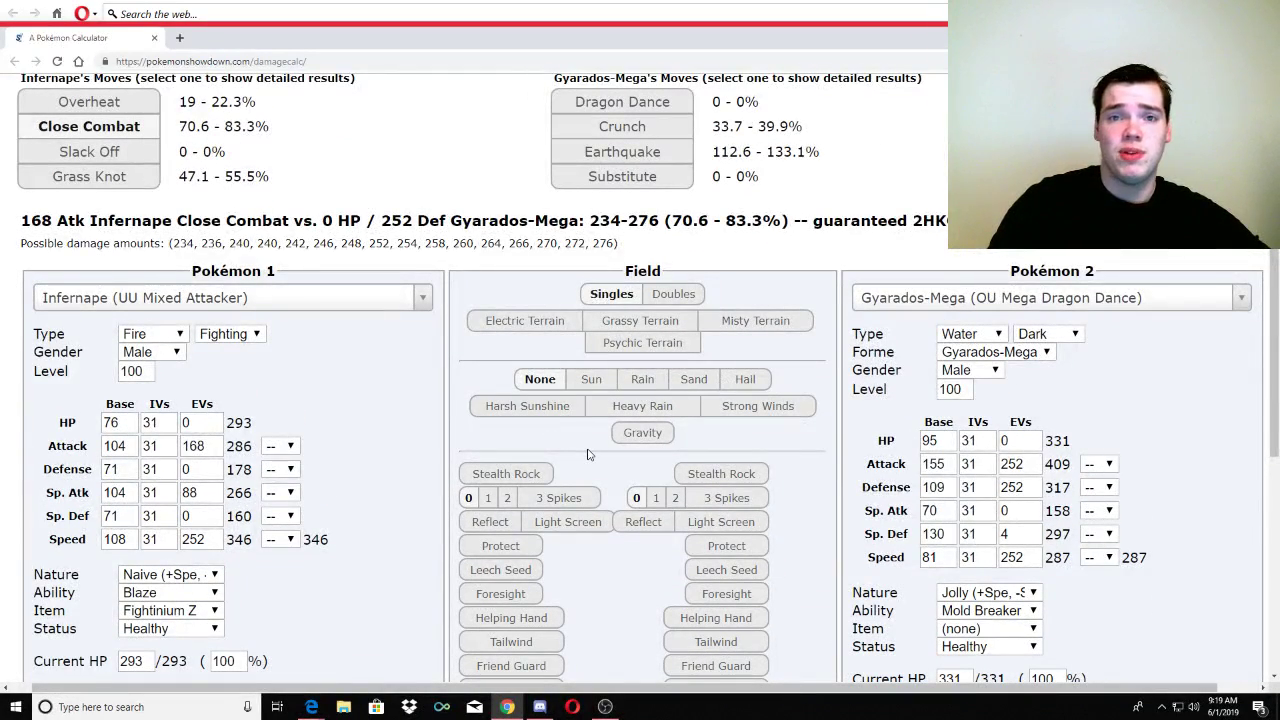
scroll(594, 452, "down", 2)
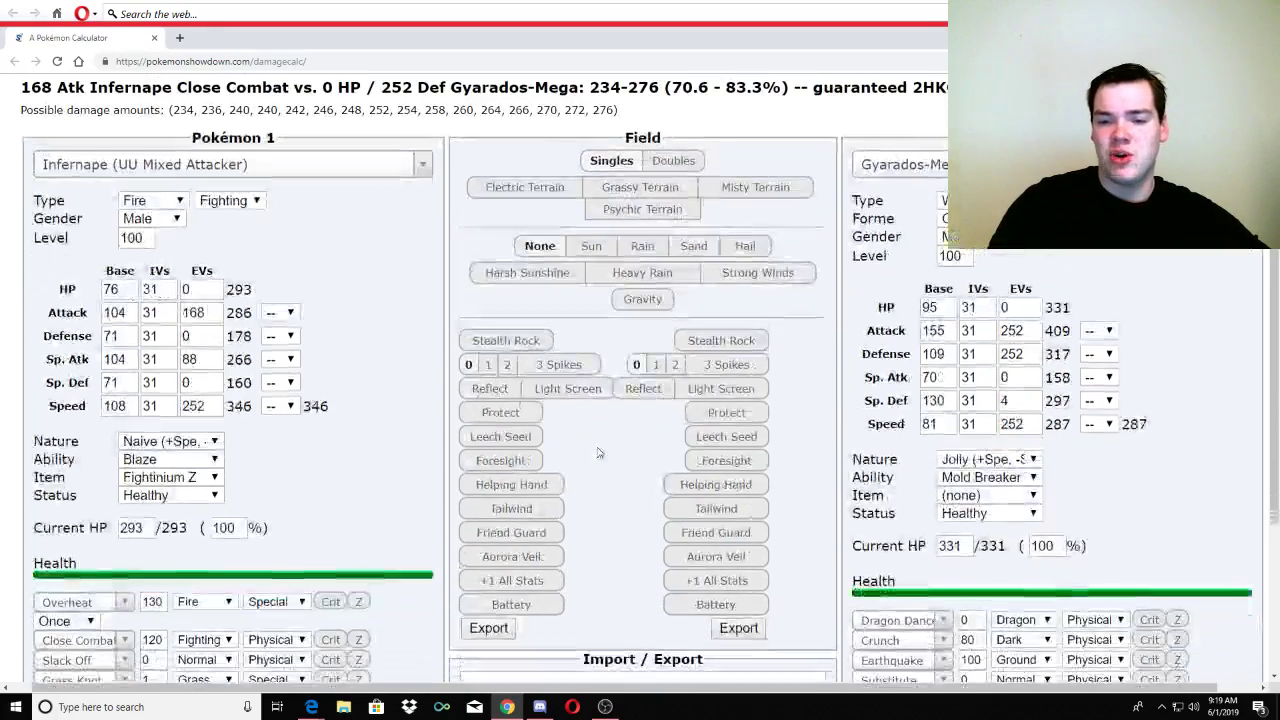
scroll(598, 453, "up", 3)
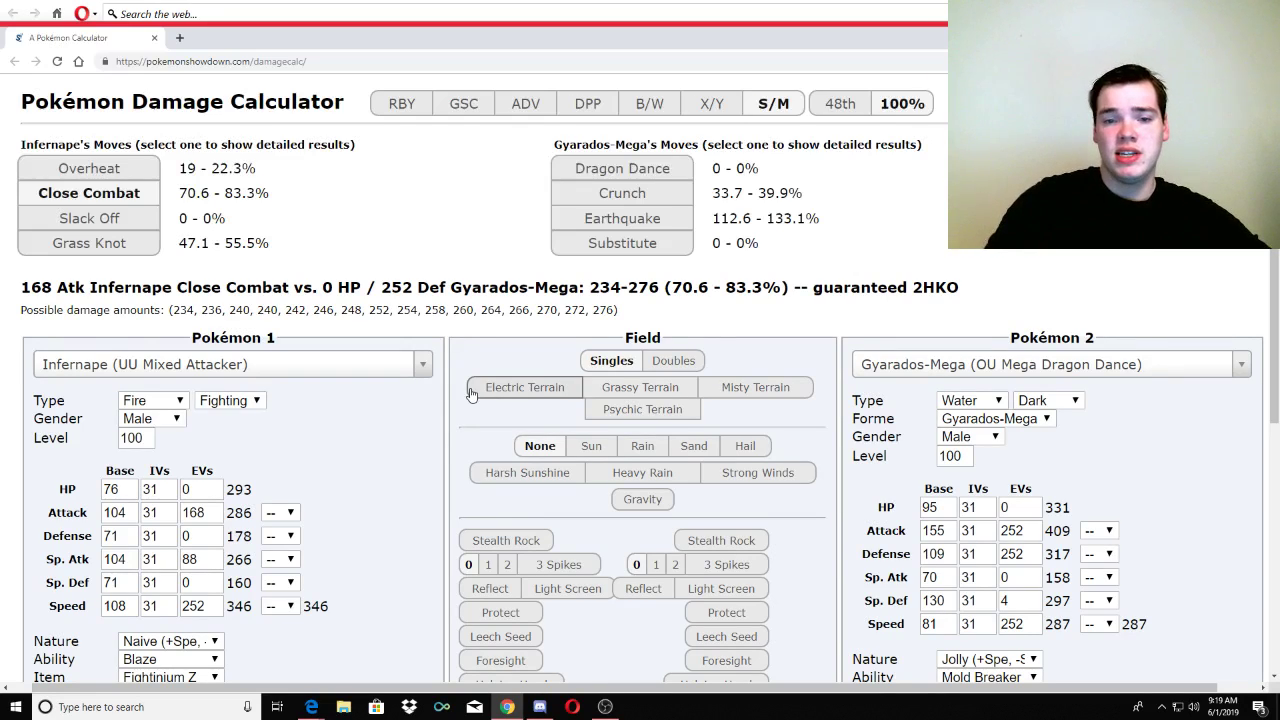
scroll(458, 435, "down", 1)
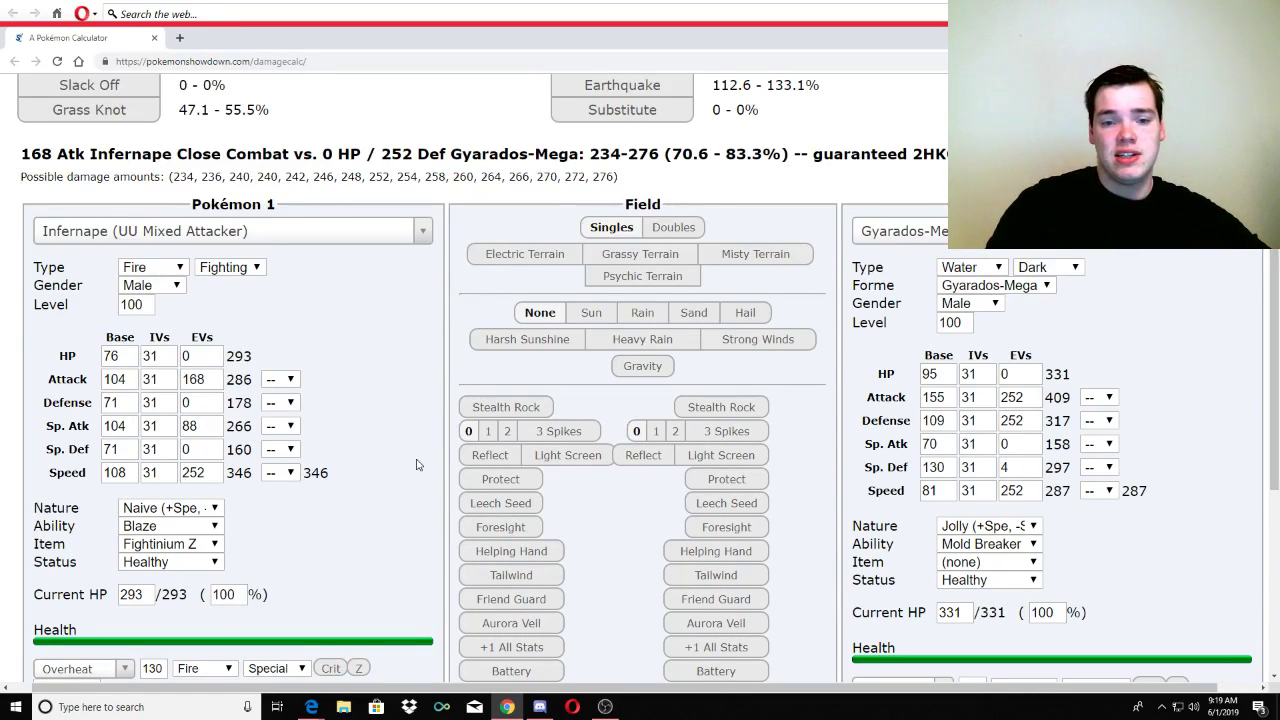
scroll(418, 465, "down", 3)
- Set Pokémon 1 to Jirachi with the Monotype Substitute + Calm Mind (Steel) set
scroll(410, 466, "up", 4)
left_click(268, 340)
type("jir")
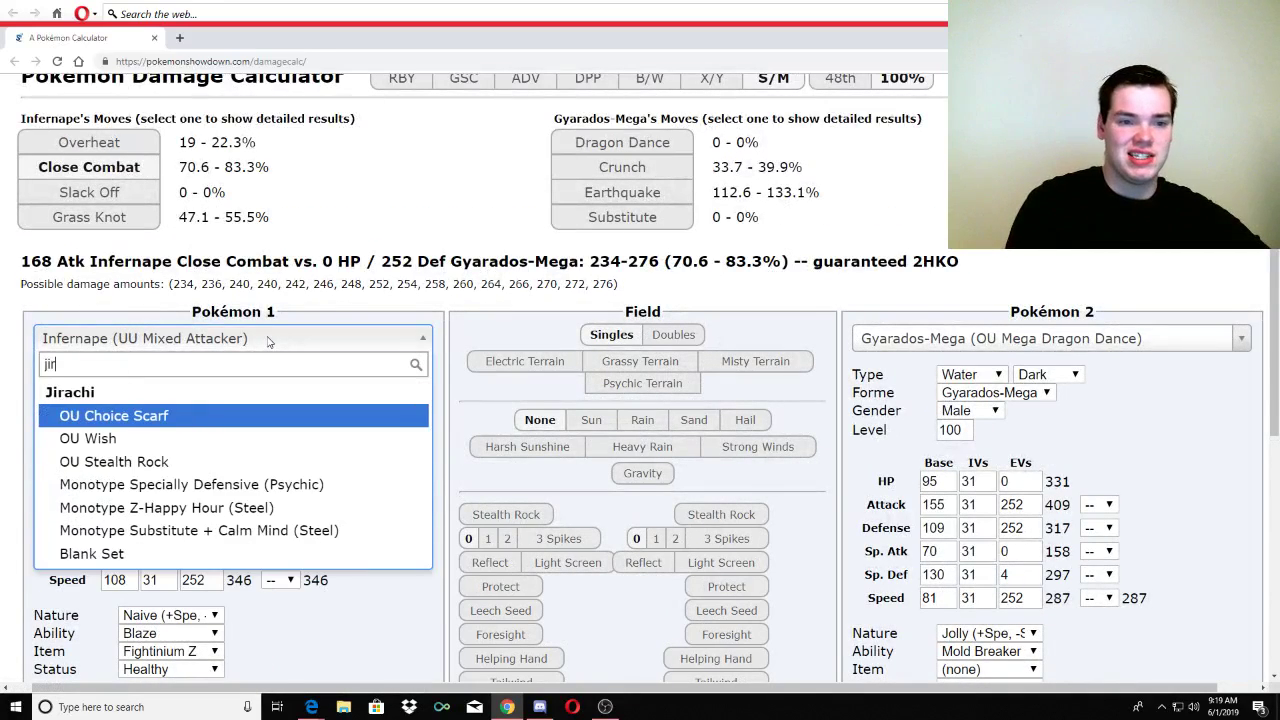
key("Down")
key("Down")
key("Down")
key("Down")
key("Down")
key("Down")
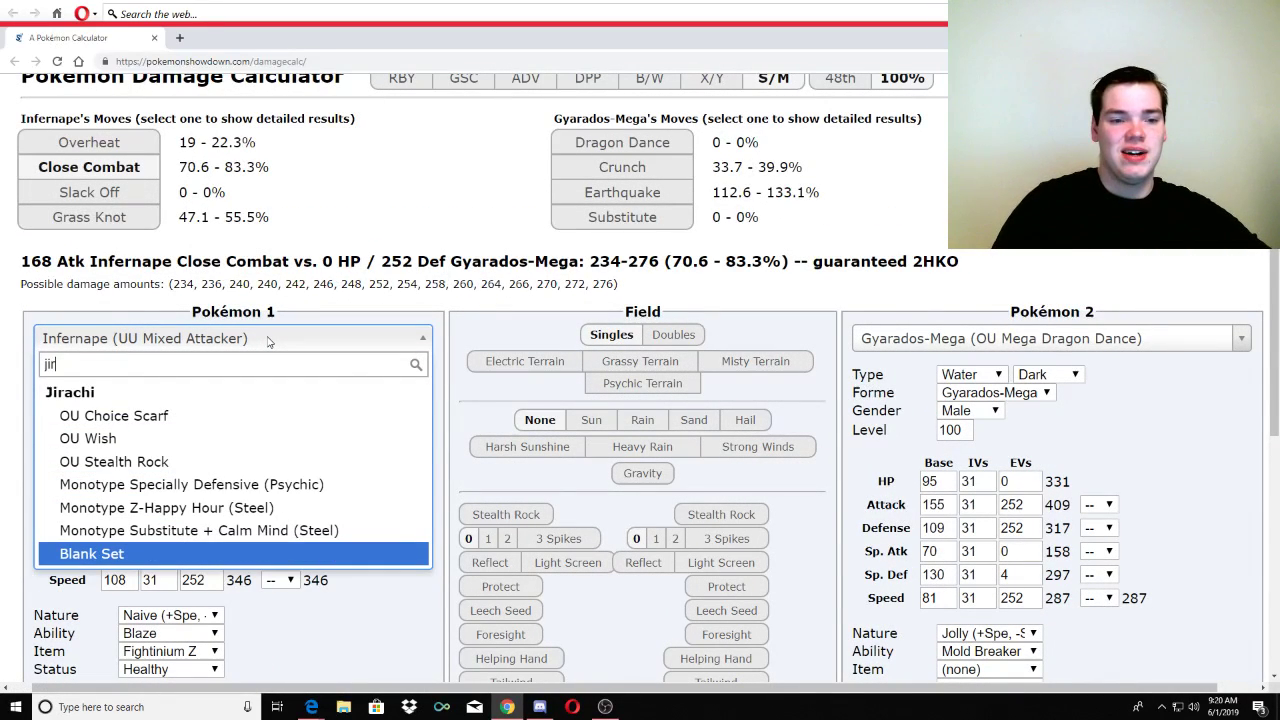
key("Up")
key("Up")
key("Up")
key("Up")
key("Up")
key("Up")
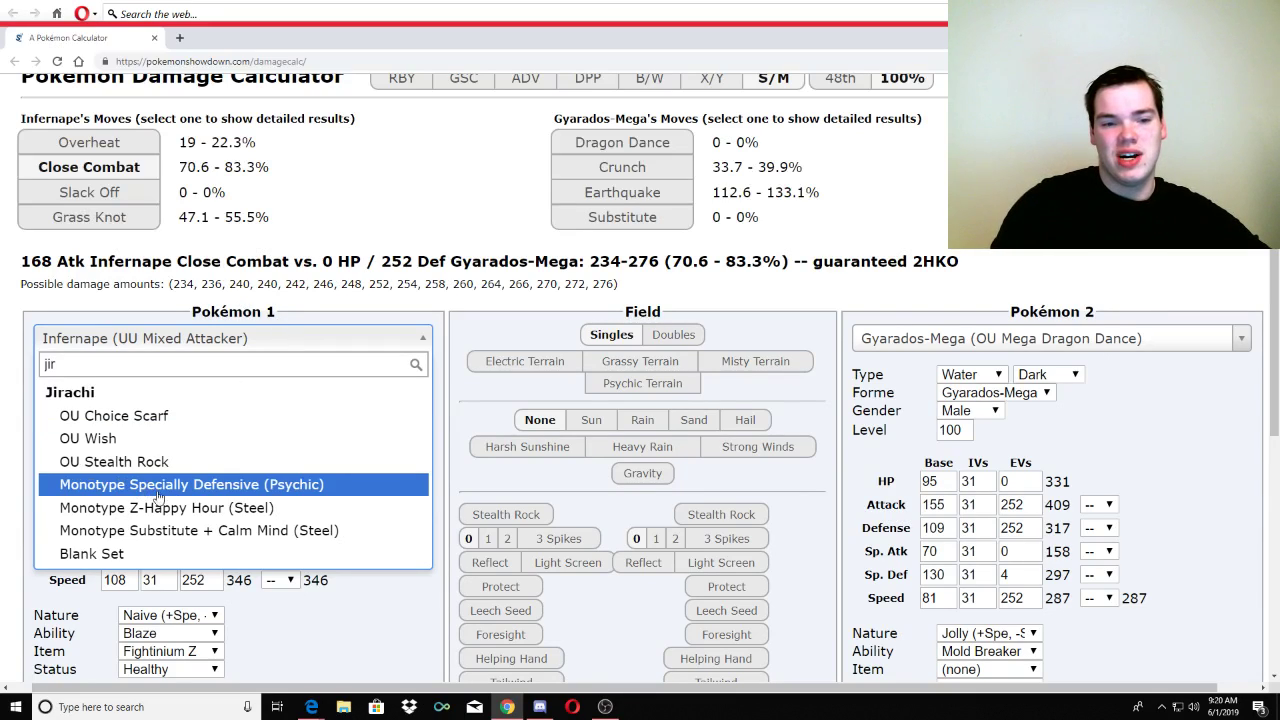
left_click(191, 533)
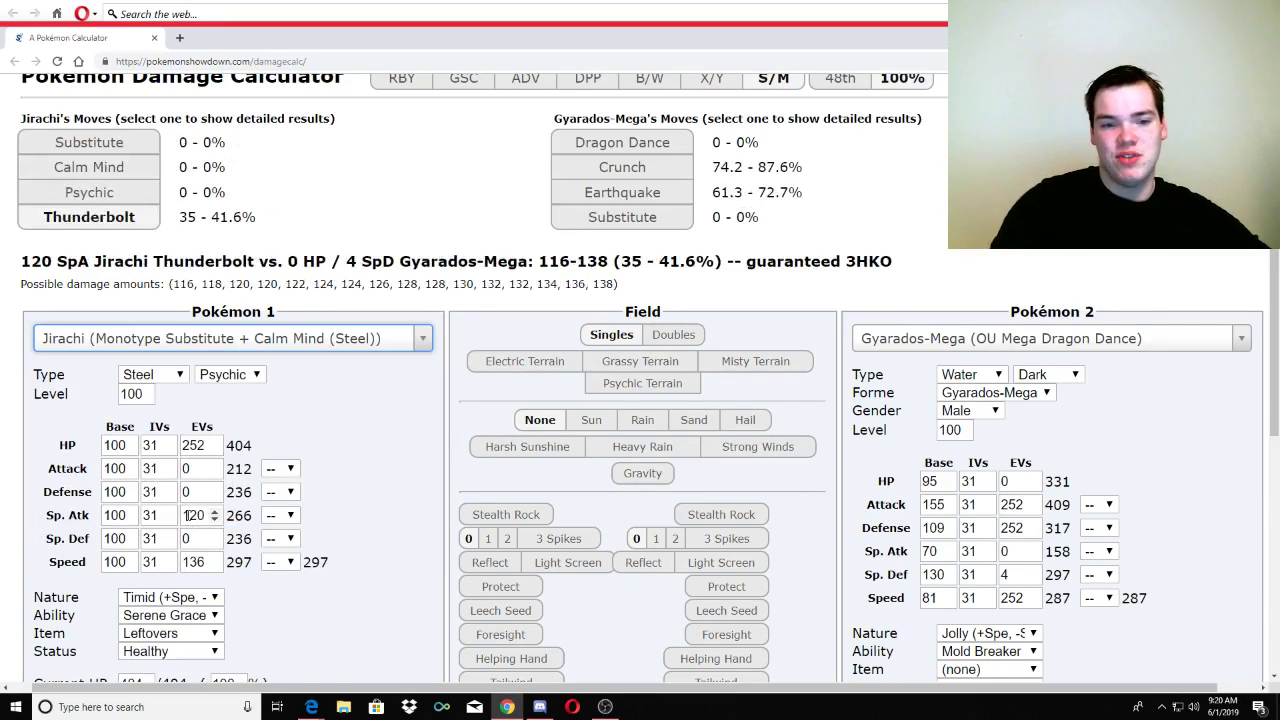
left_click(342, 436)
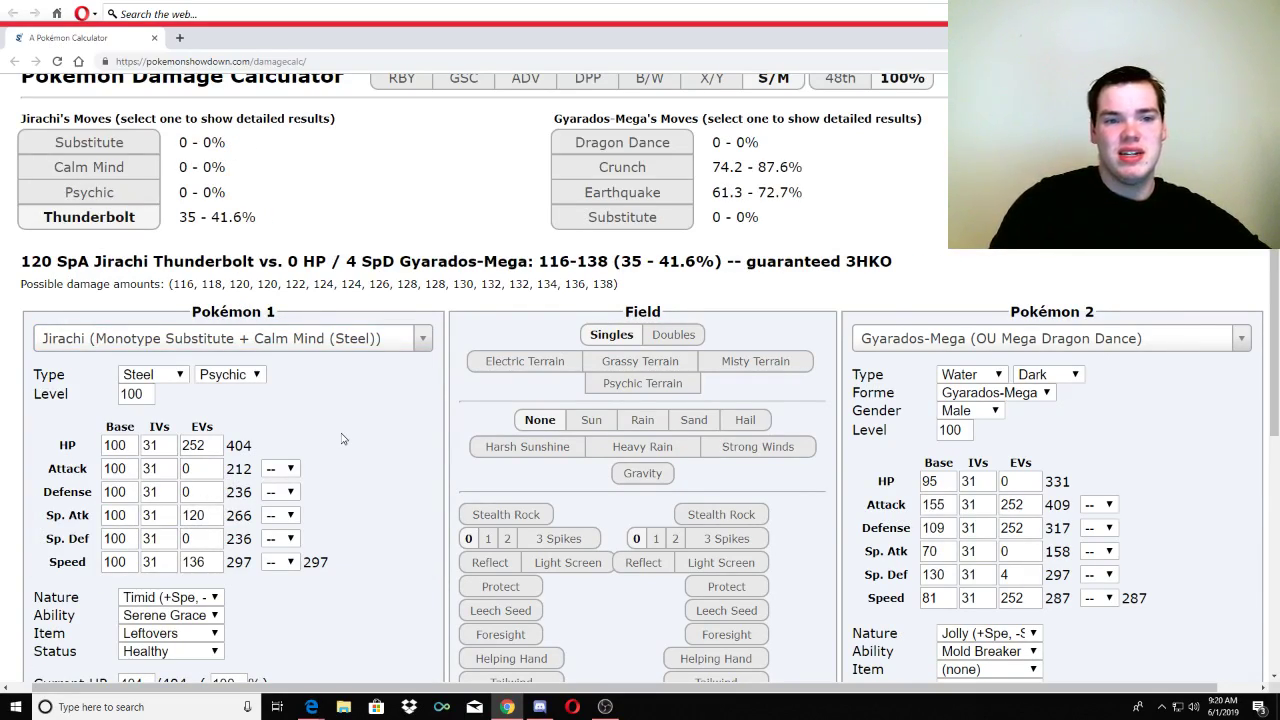
- Lower Jirachi's Speed EVs to 132 and change its nature to Sassy
scroll(342, 436, "down", 3)
left_click(213, 299)
left_click(195, 336)
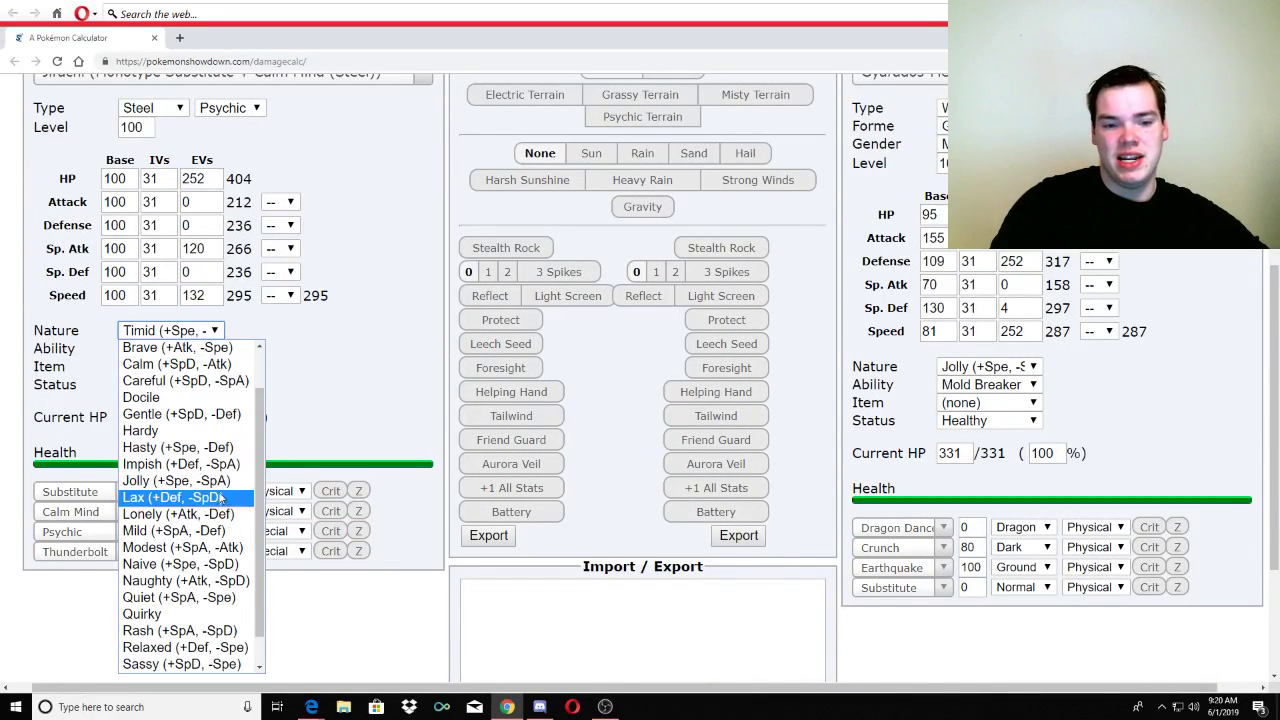
left_click(196, 664)
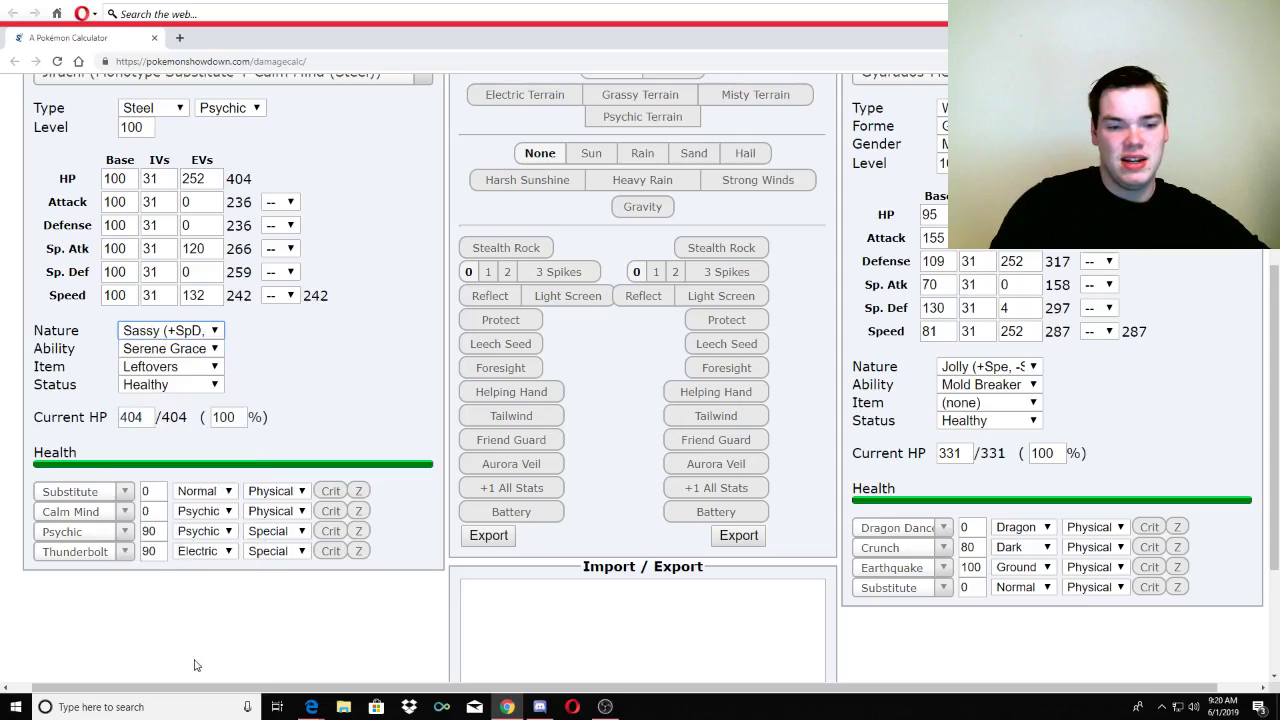
- Replace Jirachi's Substitute move with Trick Room
left_click(103, 493)
type("tri")
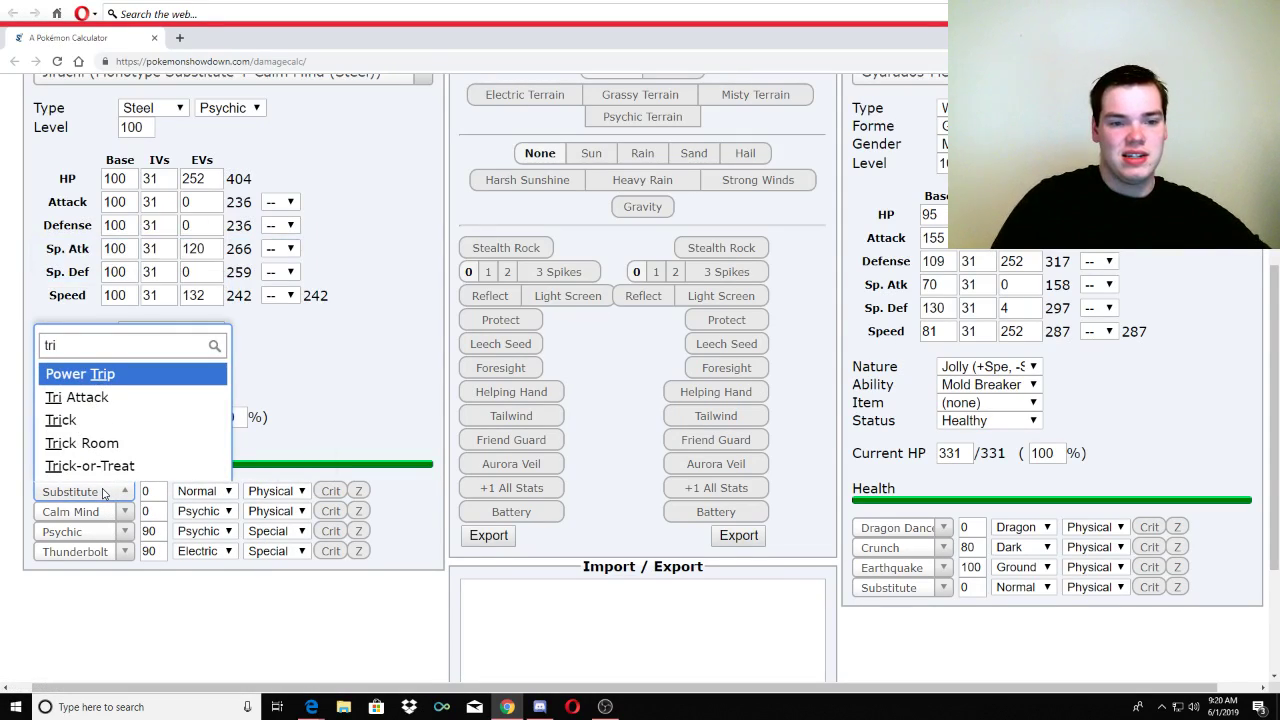
key("Down")
key("Down")
key("Return")
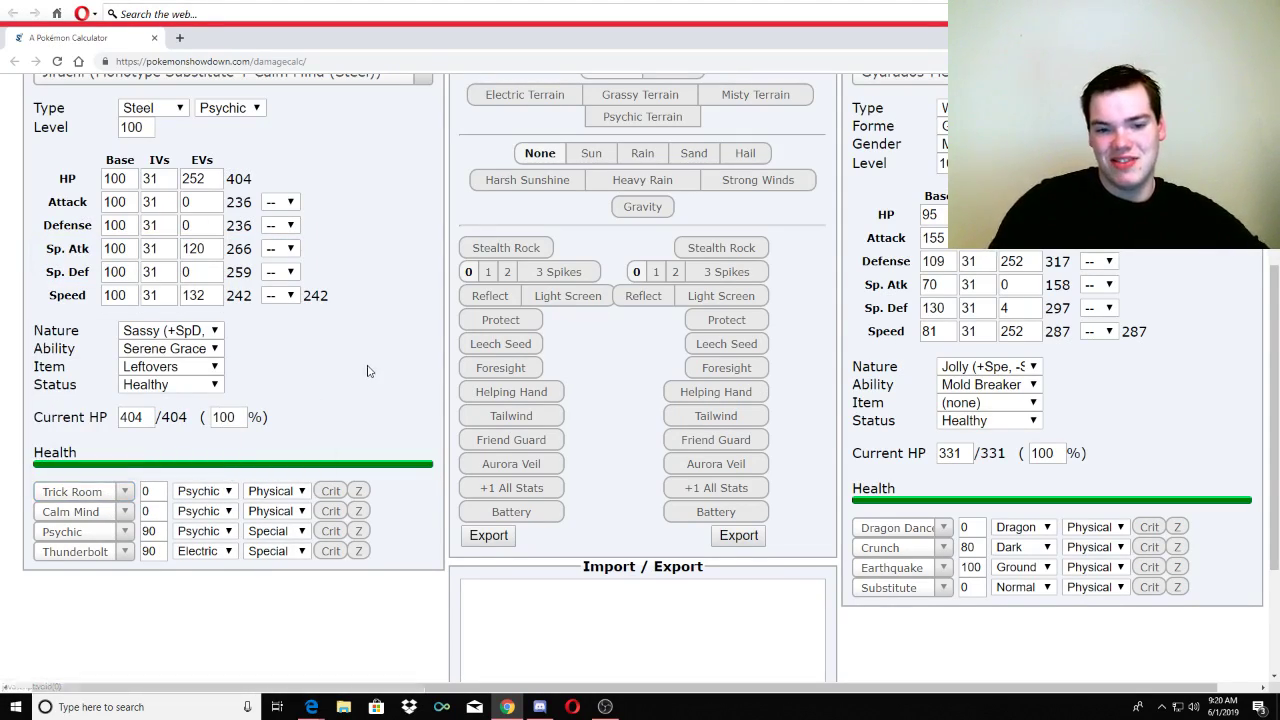
- Set Gyarados-Mega's Attack and Speed stat boosts to +1 each
scroll(371, 374, "up", 4)
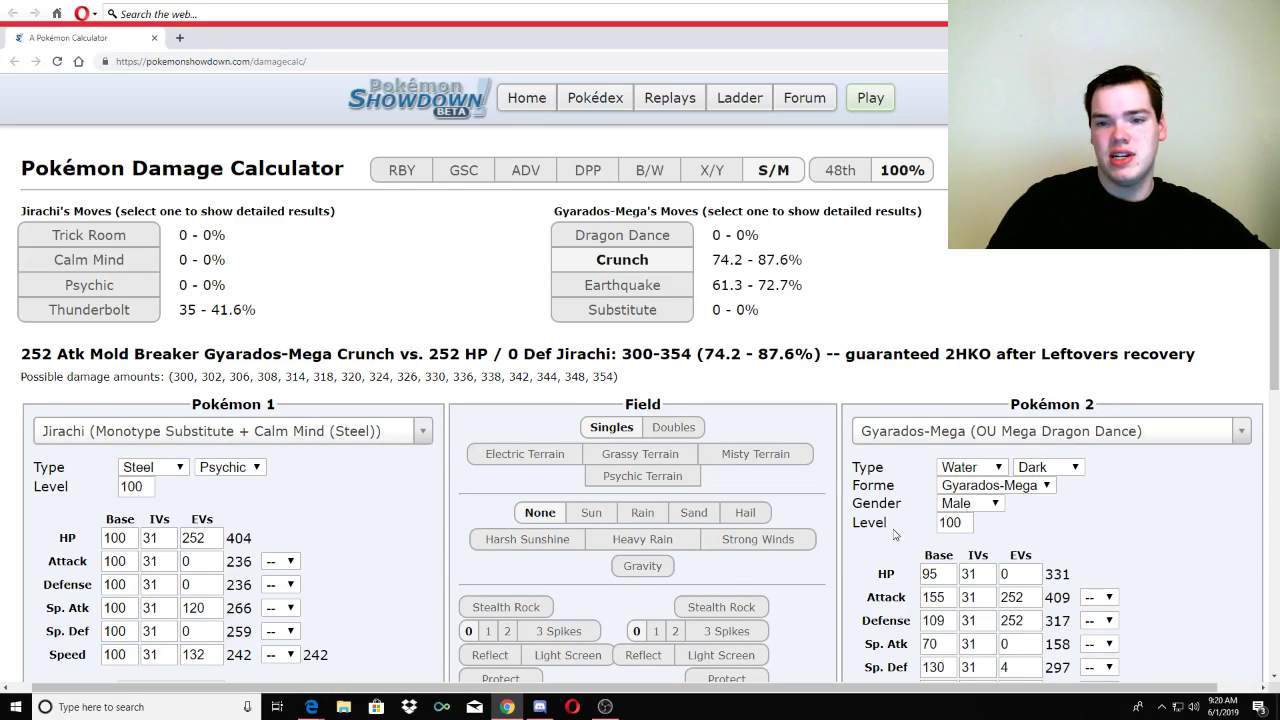
scroll(895, 533, "down", 1)
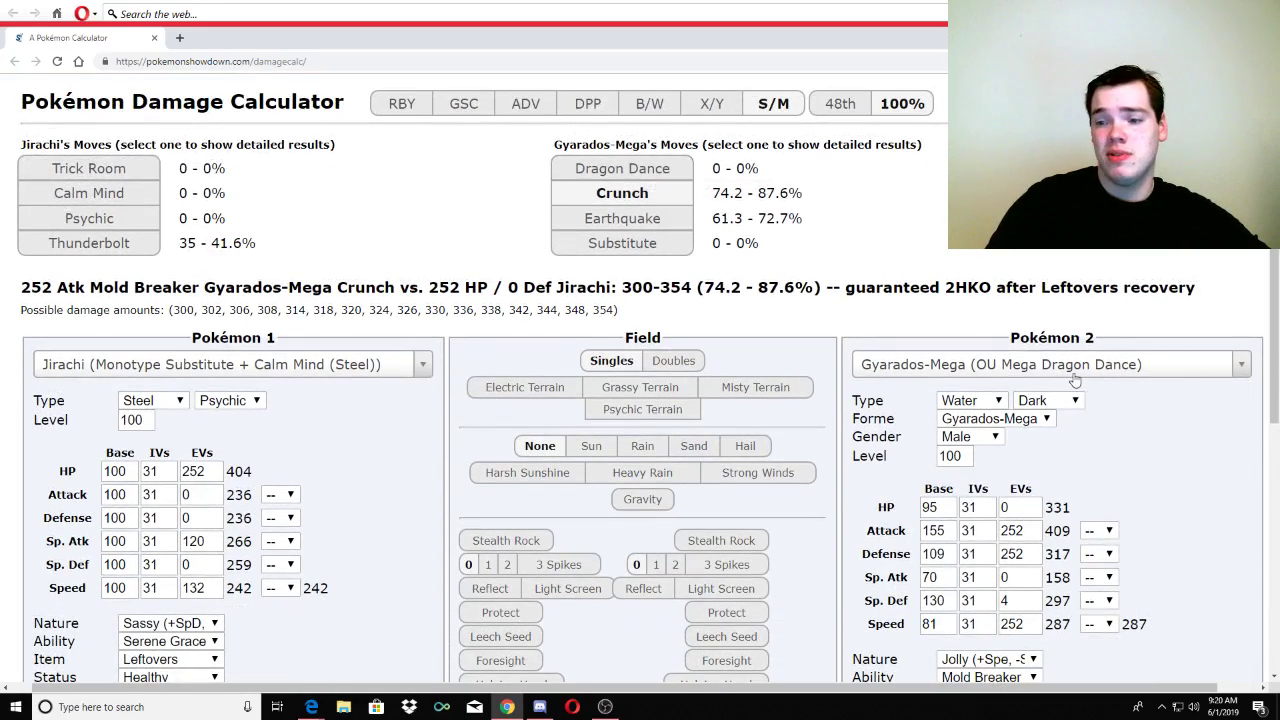
left_click(1100, 530)
left_click(1100, 394)
left_click(1100, 623)
left_click(1114, 489)
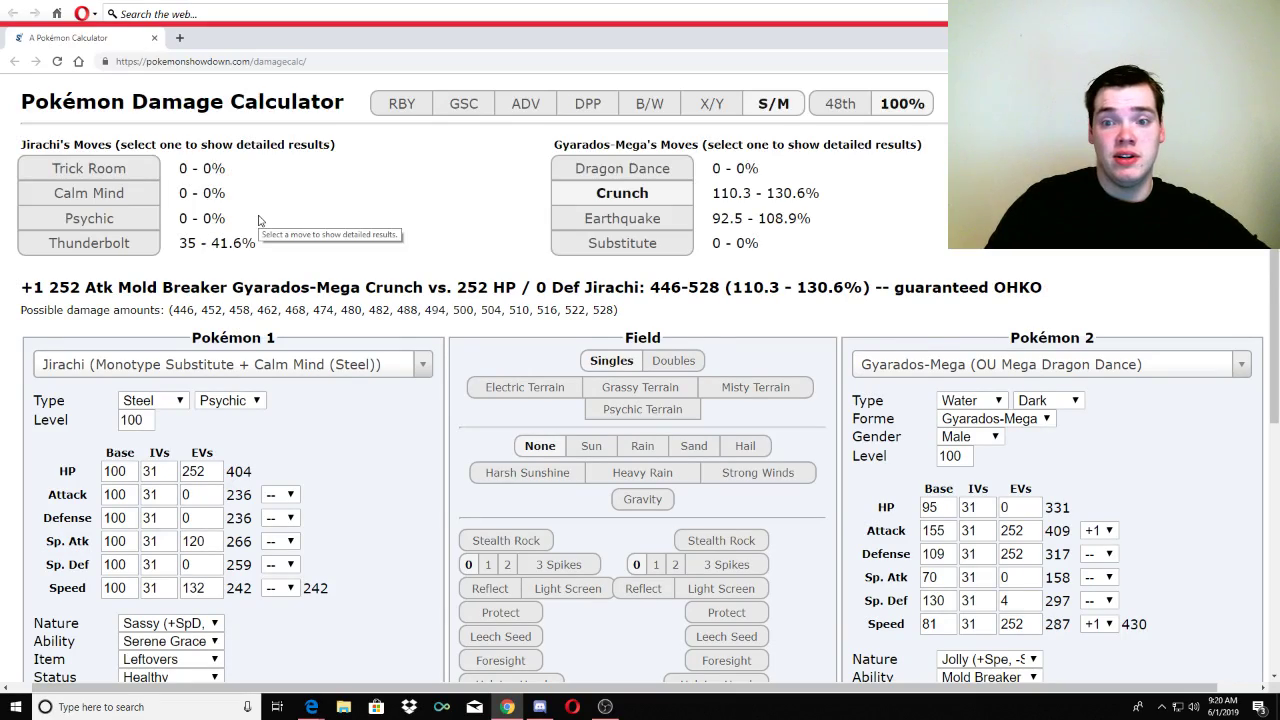
- Set Gyarados-Mega's current HP to 50% and check the damage results
scroll(390, 421, "down", 3)
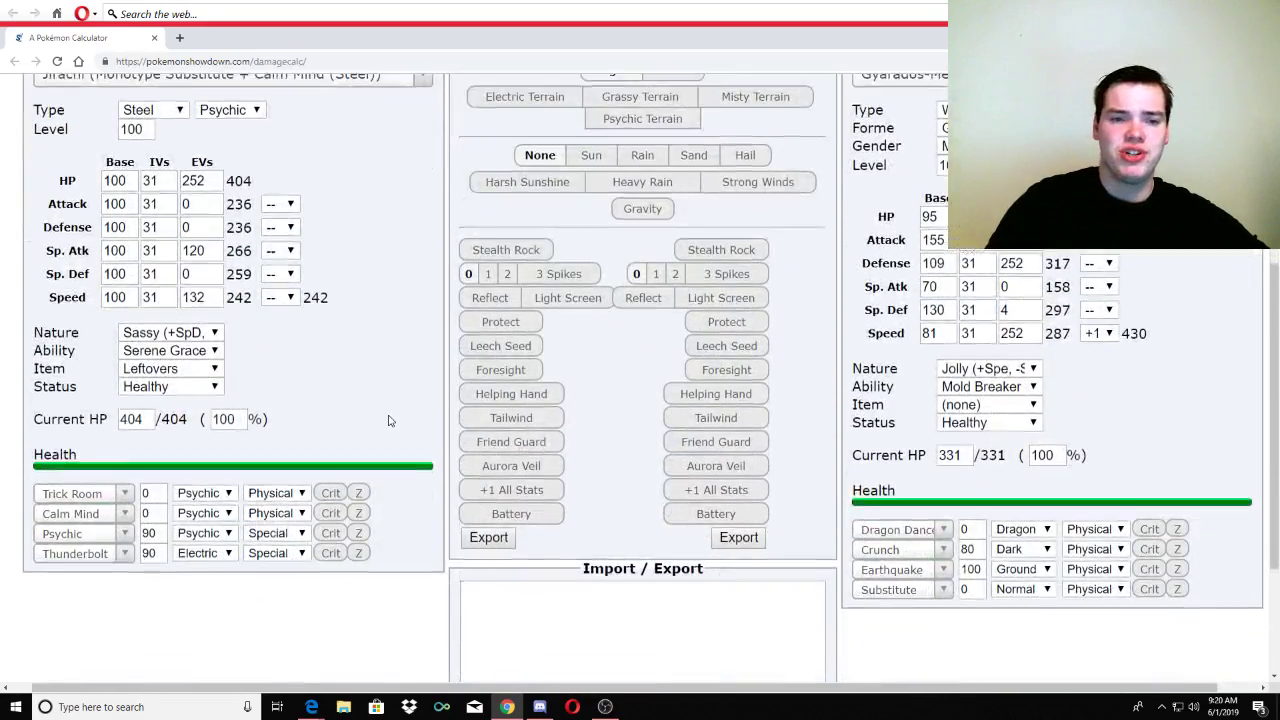
scroll(411, 423, "up", 1)
scroll(283, 468, "up", 2)
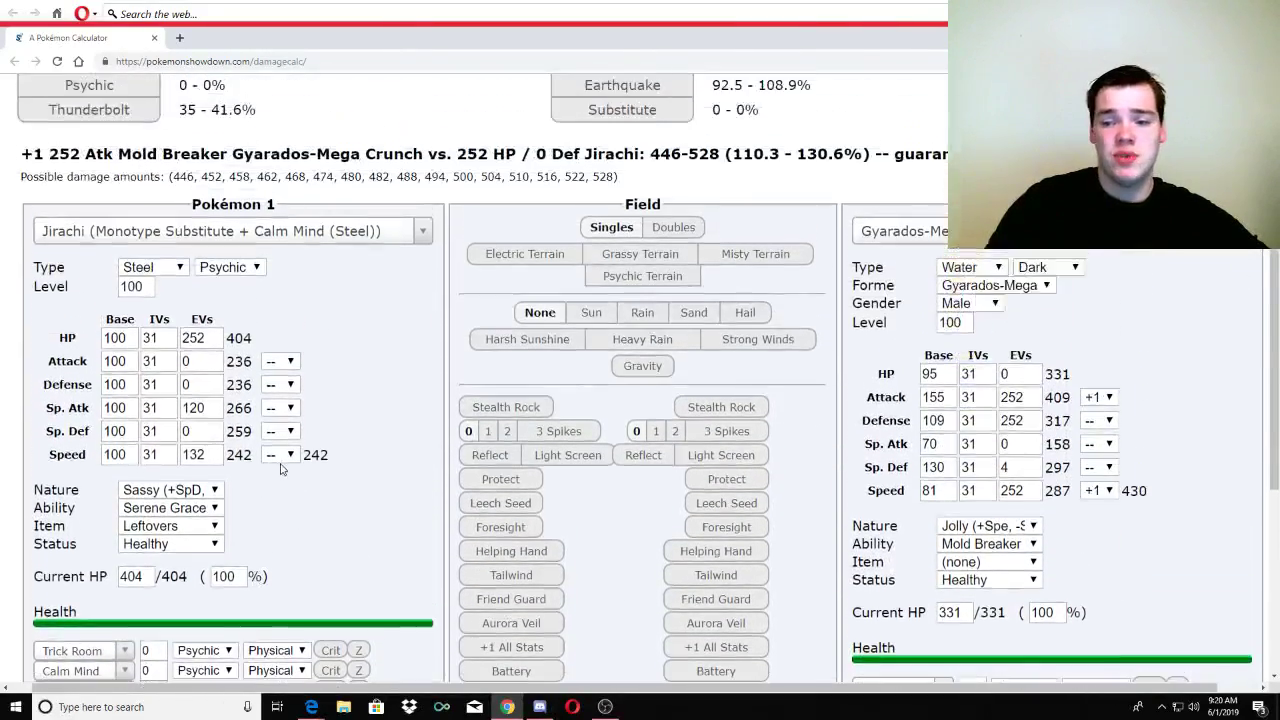
scroll(325, 521, "up", 1)
scroll(325, 521, "down", 2)
left_click(1050, 480)
double_click(1050, 488)
type("50")
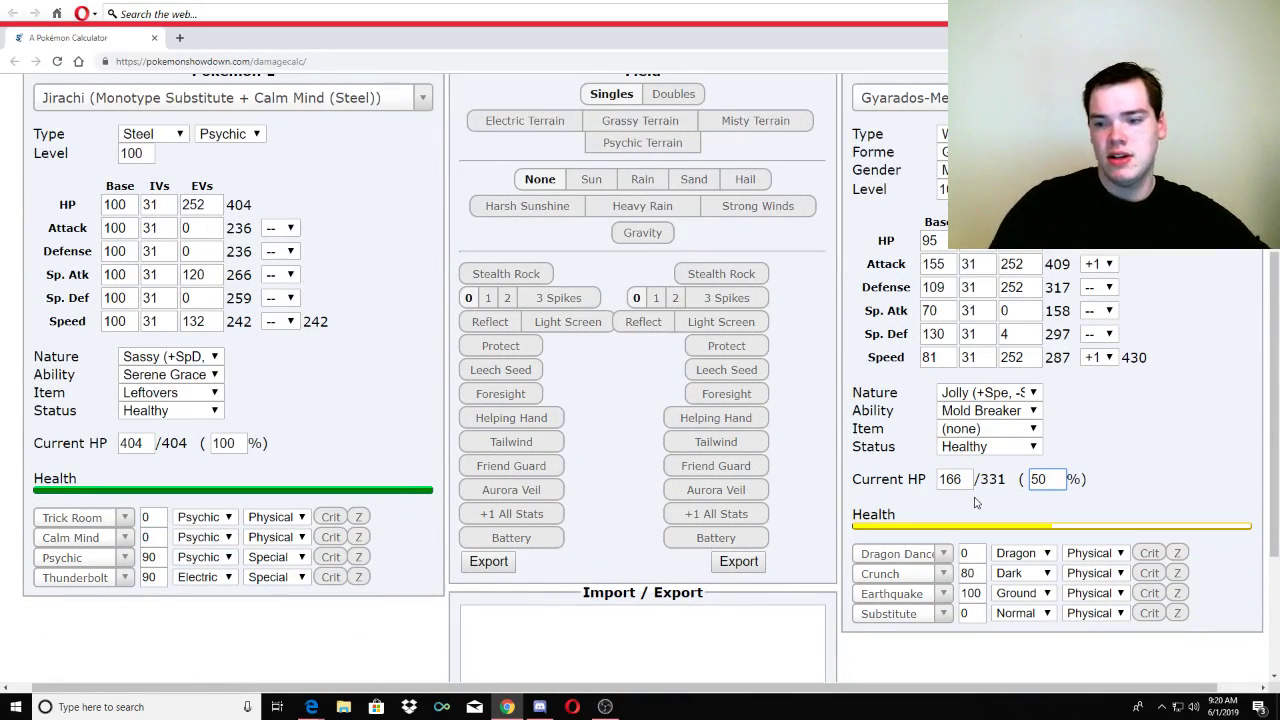
scroll(1083, 443, "up", 2)
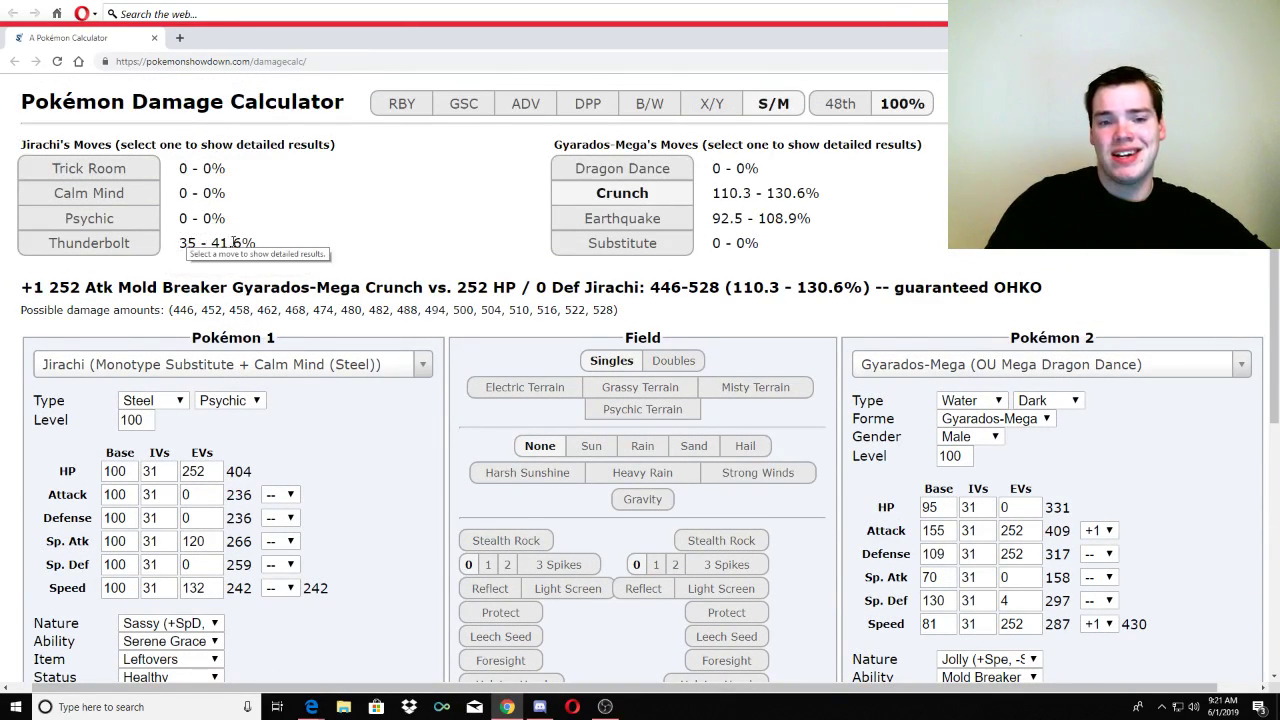
- Set Gyarados-Mega's current HP to 9%
scroll(640, 400, "down", 3)
left_click_drag(1050, 345, 1015, 343)
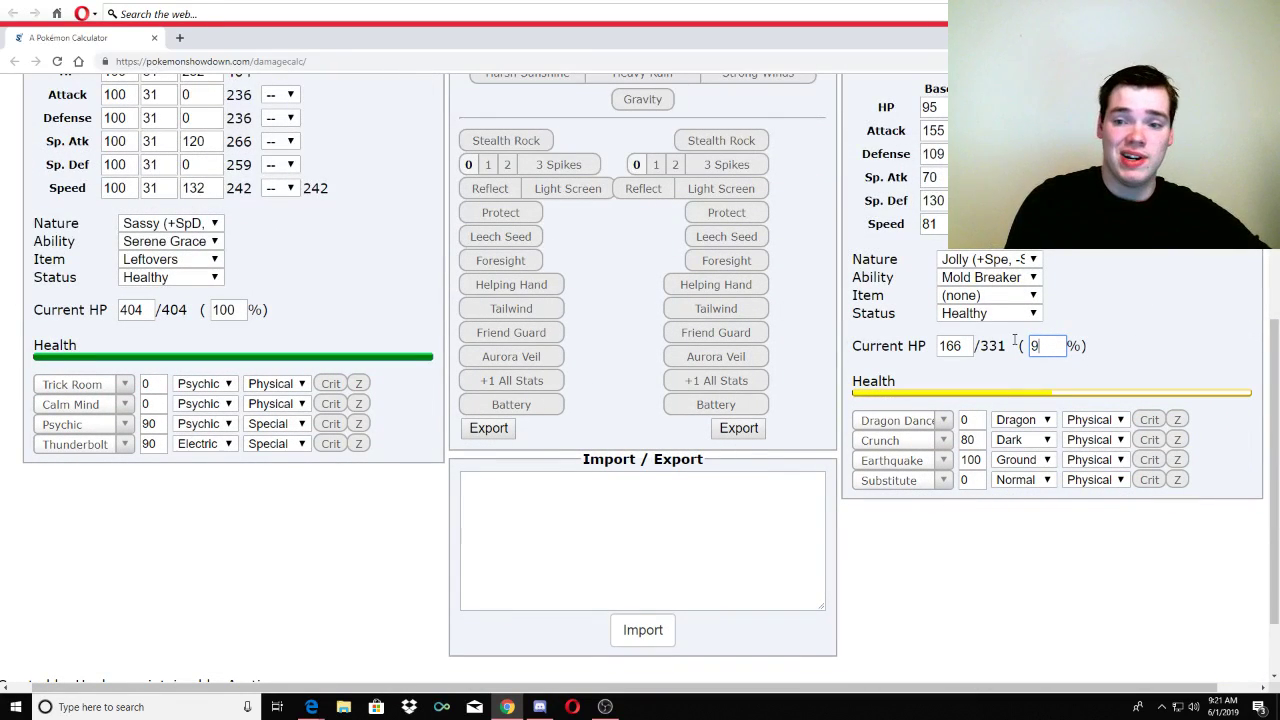
type("9")
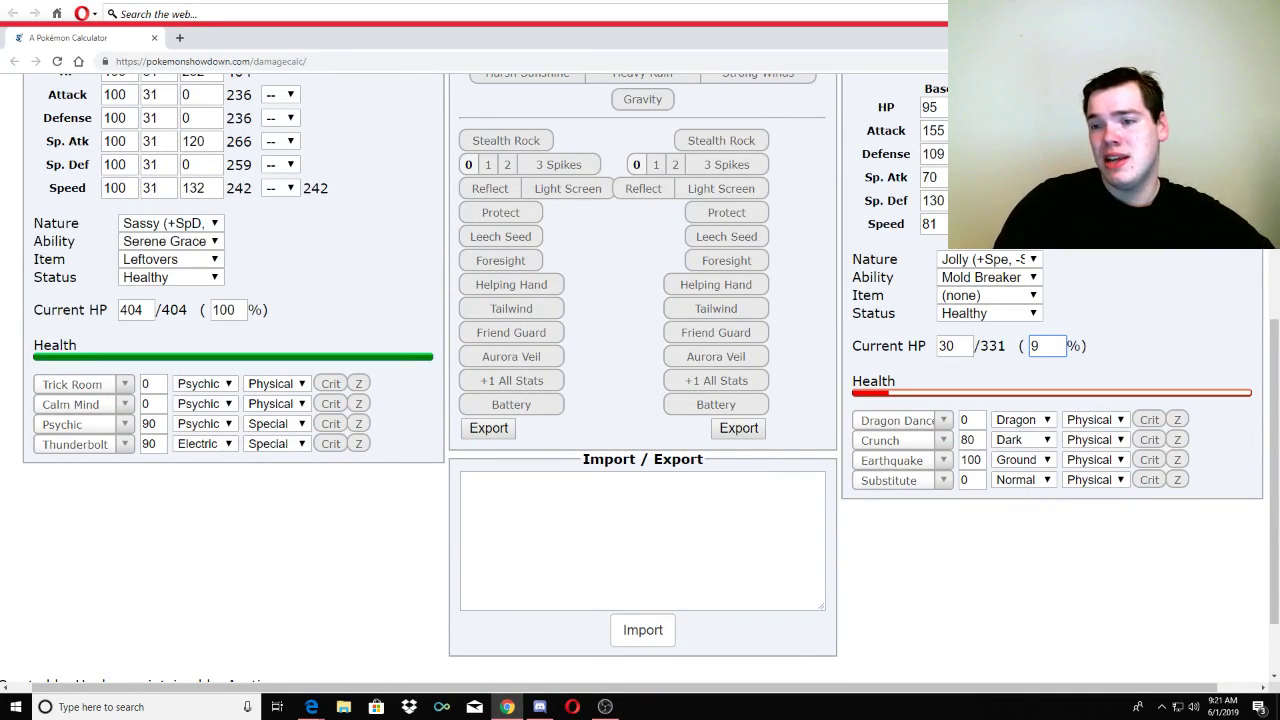
- Examine the damage results for Jirachi and Gyarados-Mega together with both Pokémon's stats and the field options
scroll(979, 310, "up", 5)
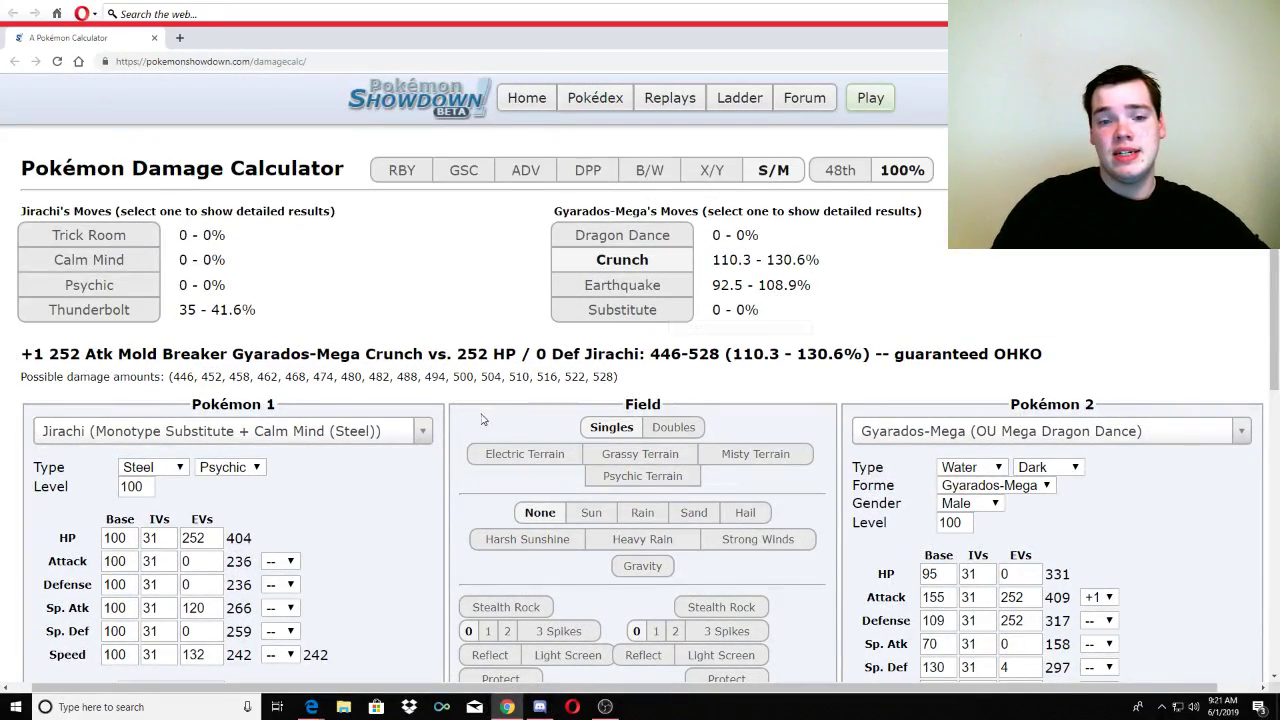
scroll(476, 421, "down", 2)
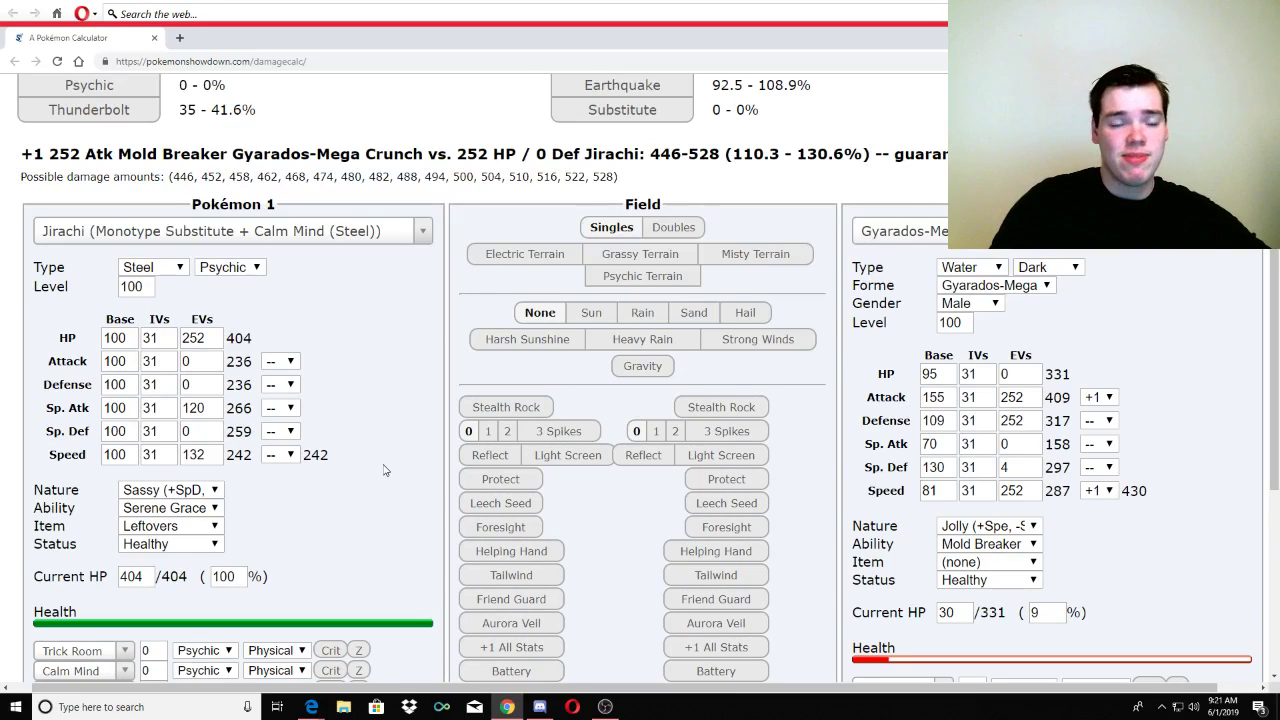
scroll(385, 470, "up", 2)
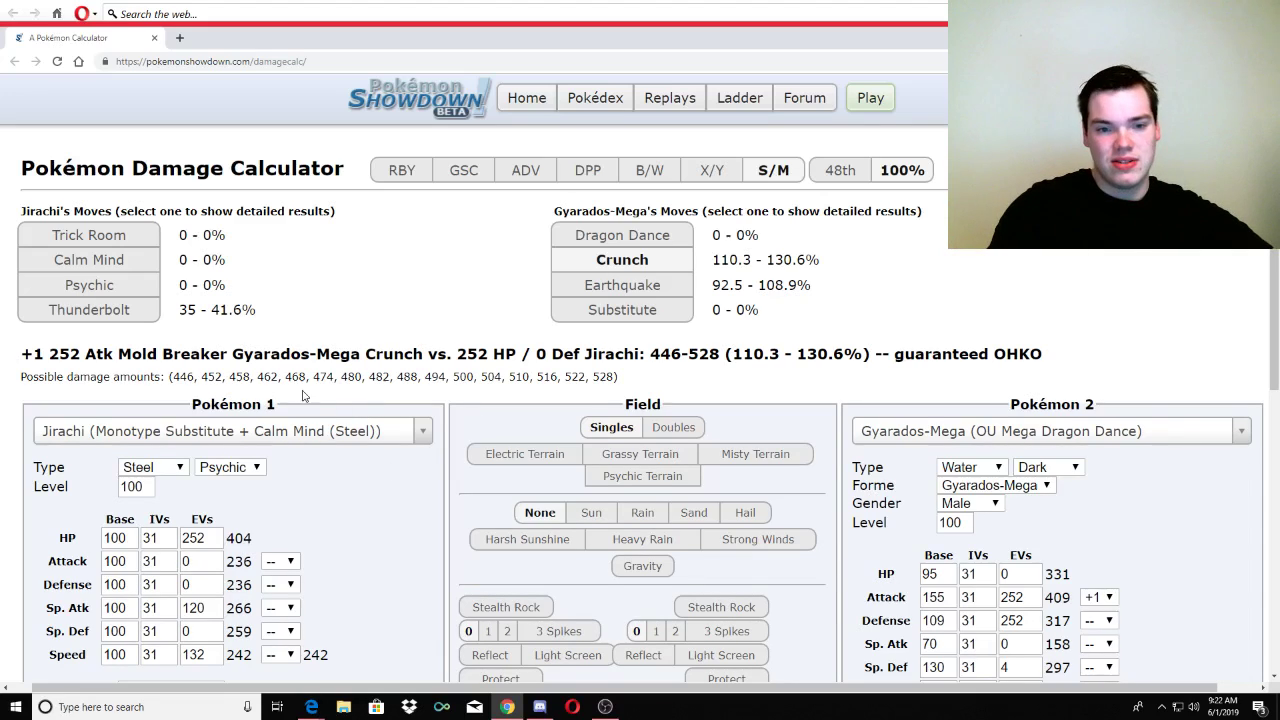
scroll(637, 431, "down", 2)
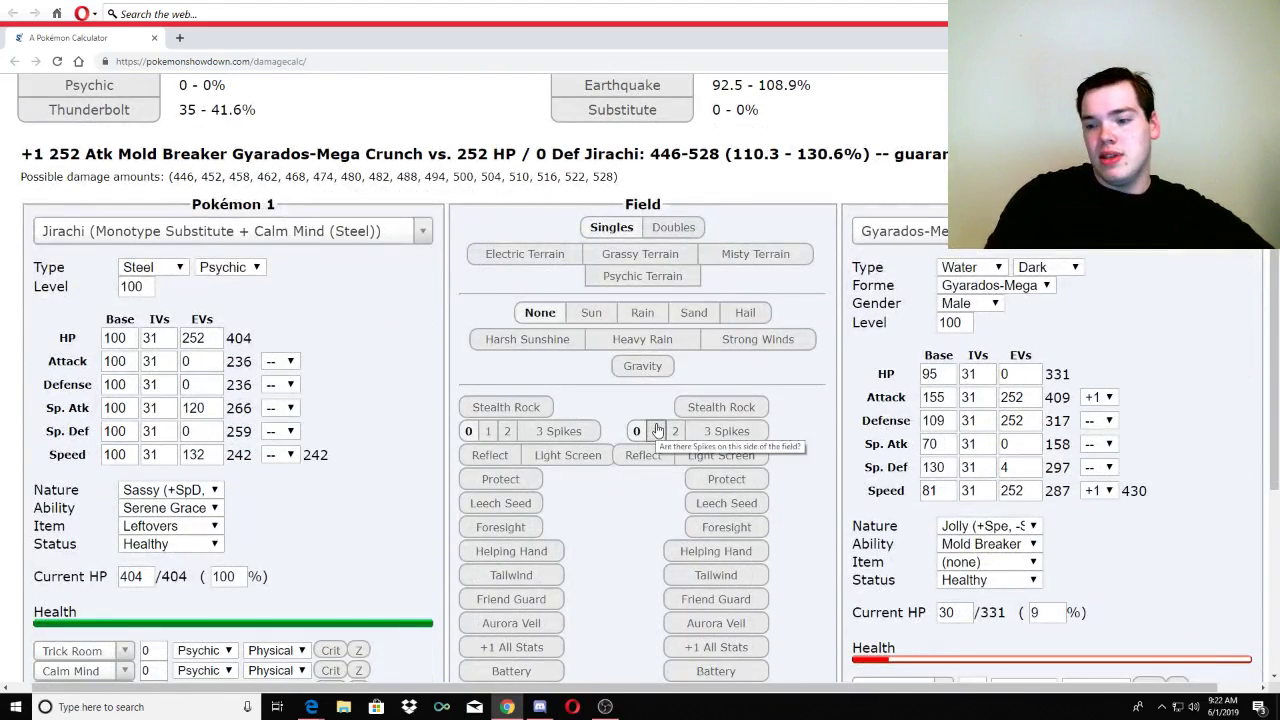
scroll(640, 431, "down", 2)
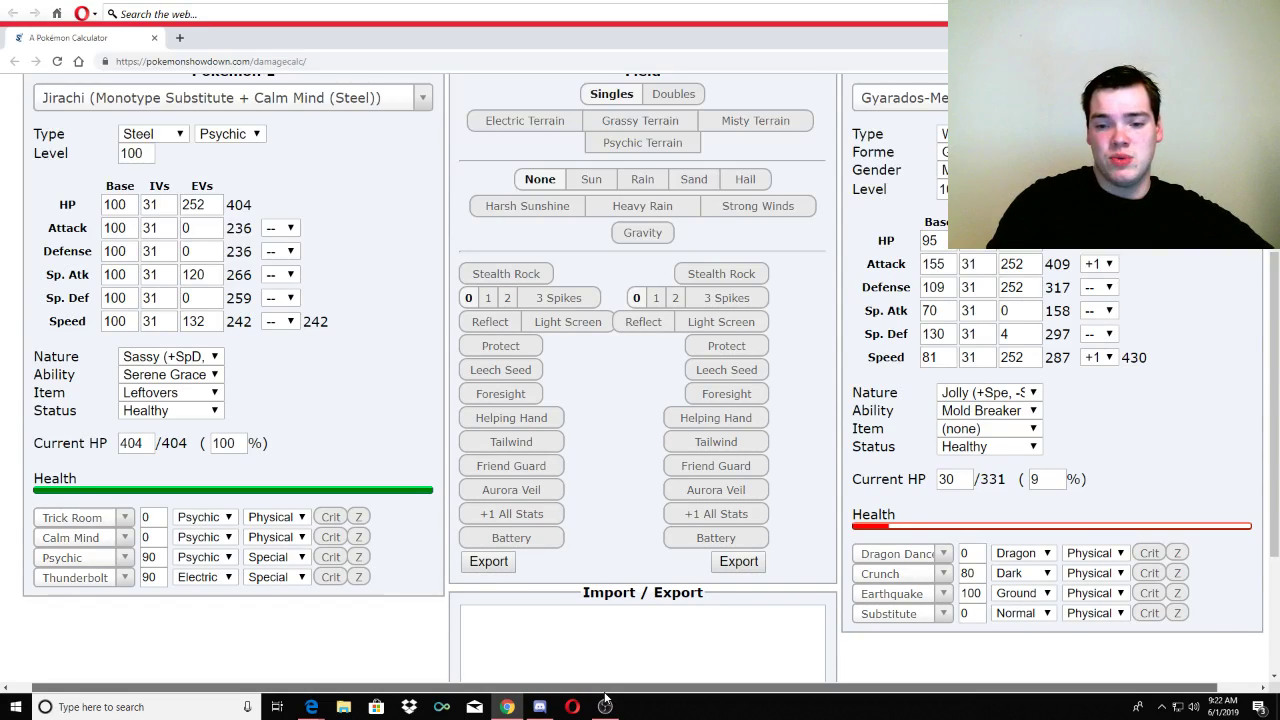
mouse_move(606, 692)
left_mouse_down()
mouse_move(617, 702)
mouse_move(606, 706)
left_mouse_up()
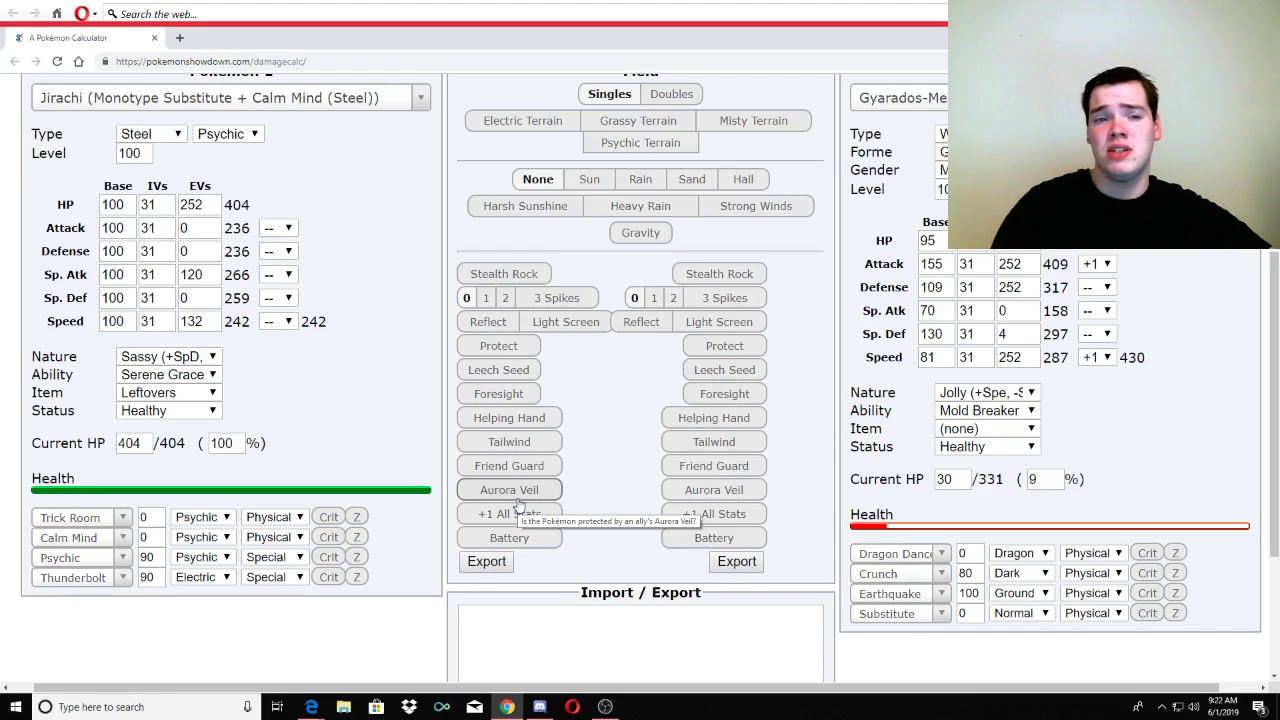
scroll(815, 436, "up", 1)
scroll(815, 436, "up", 2)
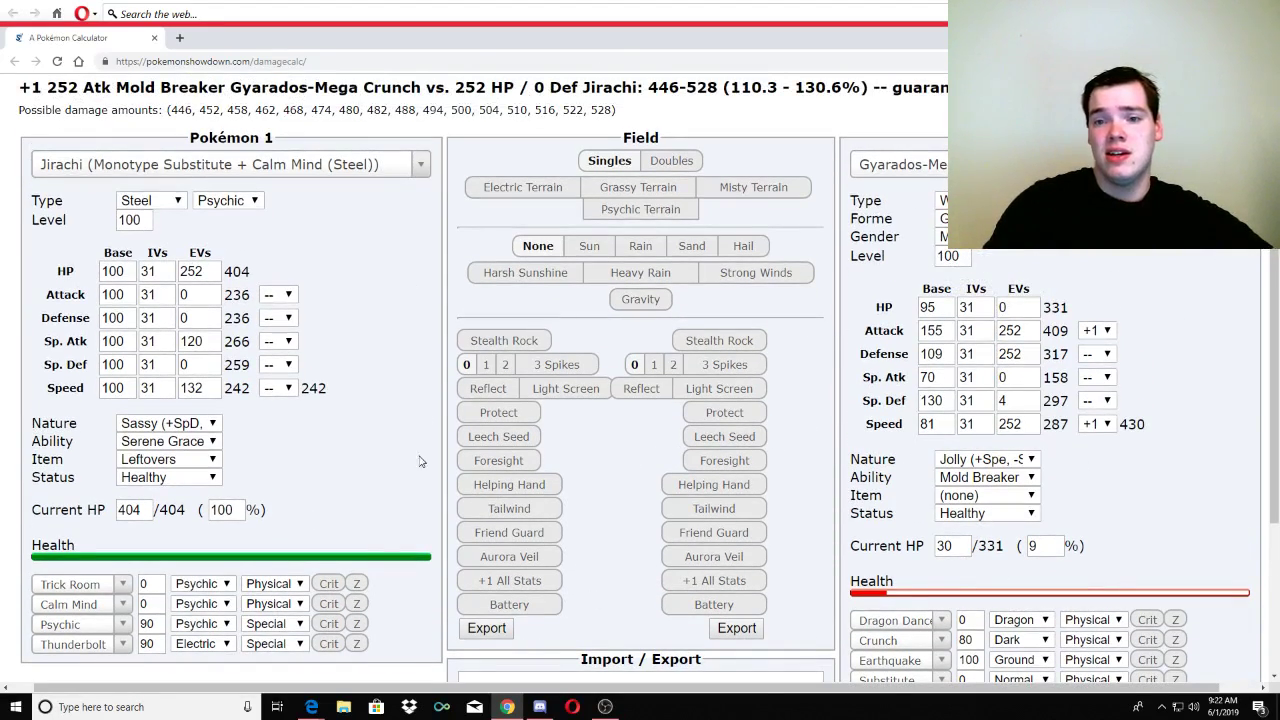
scroll(434, 490, "up", 3)
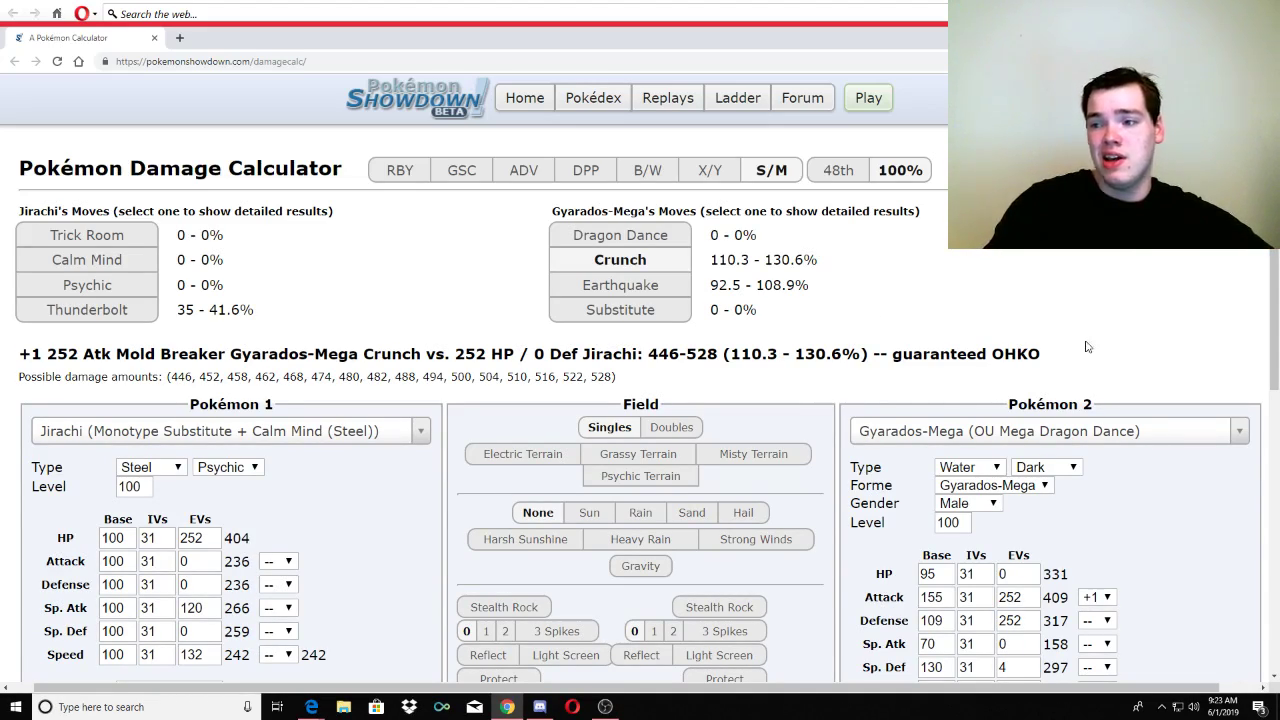
scroll(1089, 347, "down", 6)
scroll(997, 526, "up", 3)
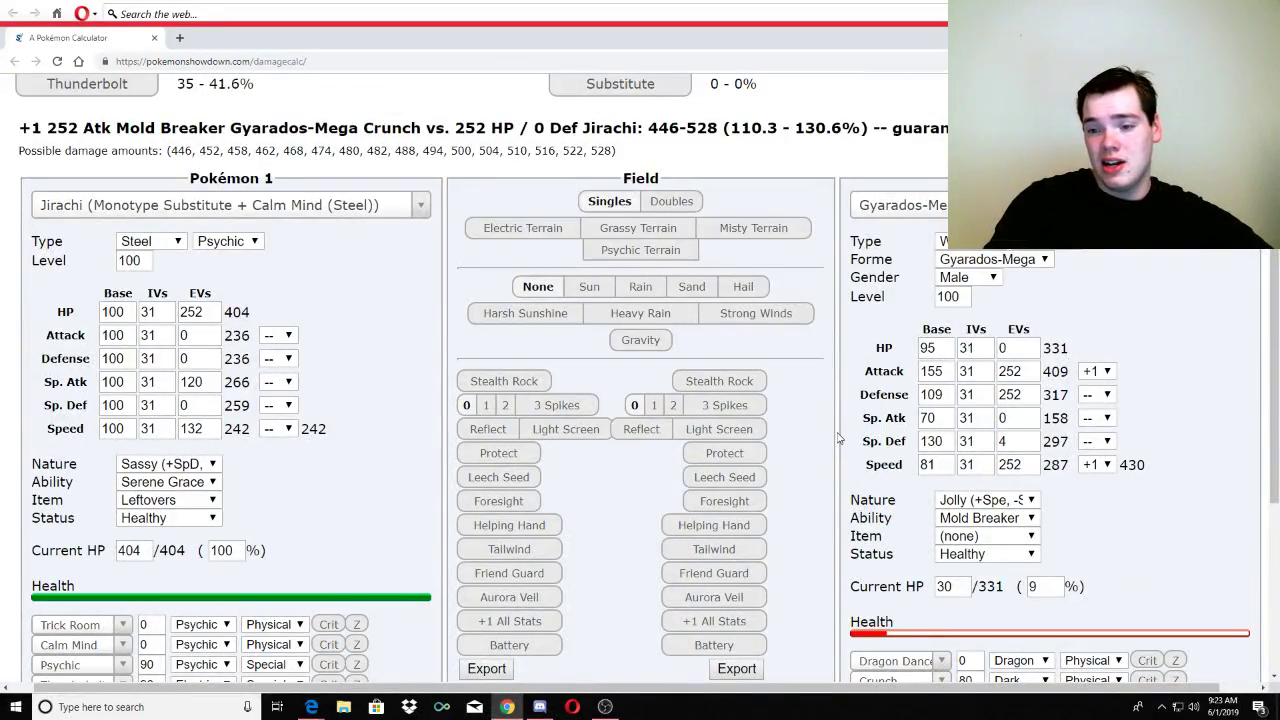
scroll(838, 437, "up", 2)
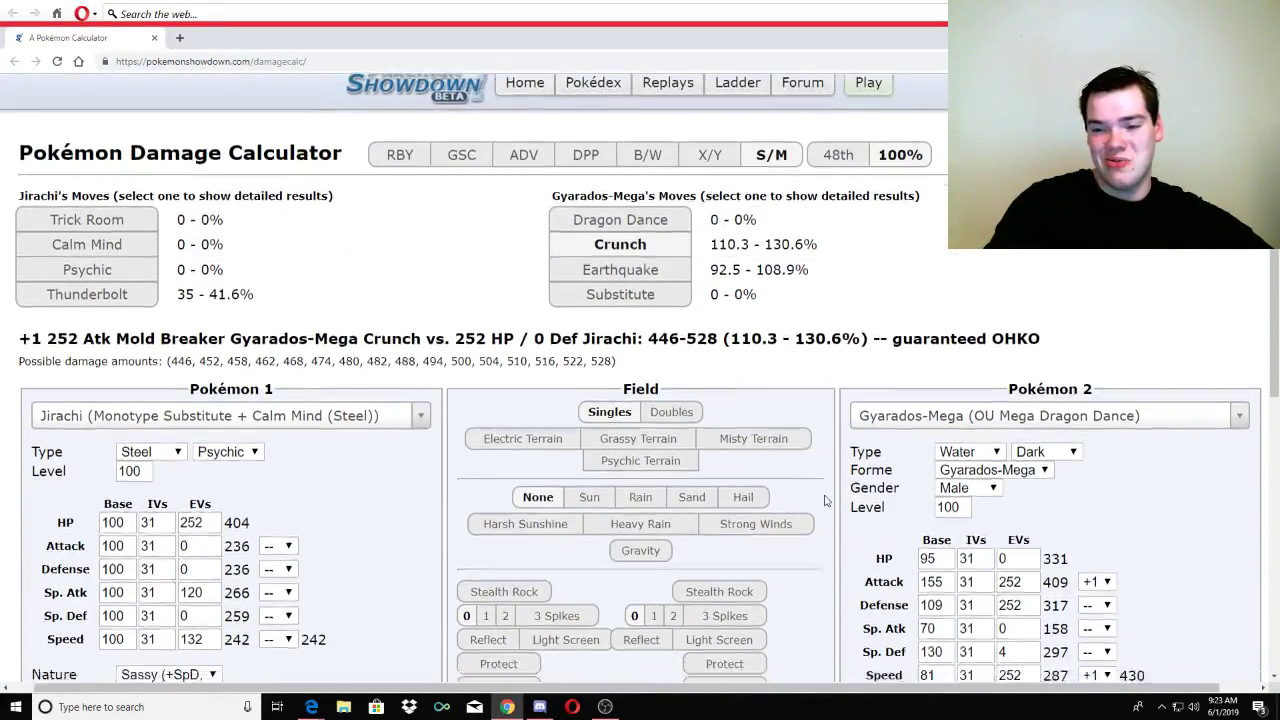
- Look through the status, item, ability and nature options available for Jirachi without changing them
scroll(825, 500, "down", 6)
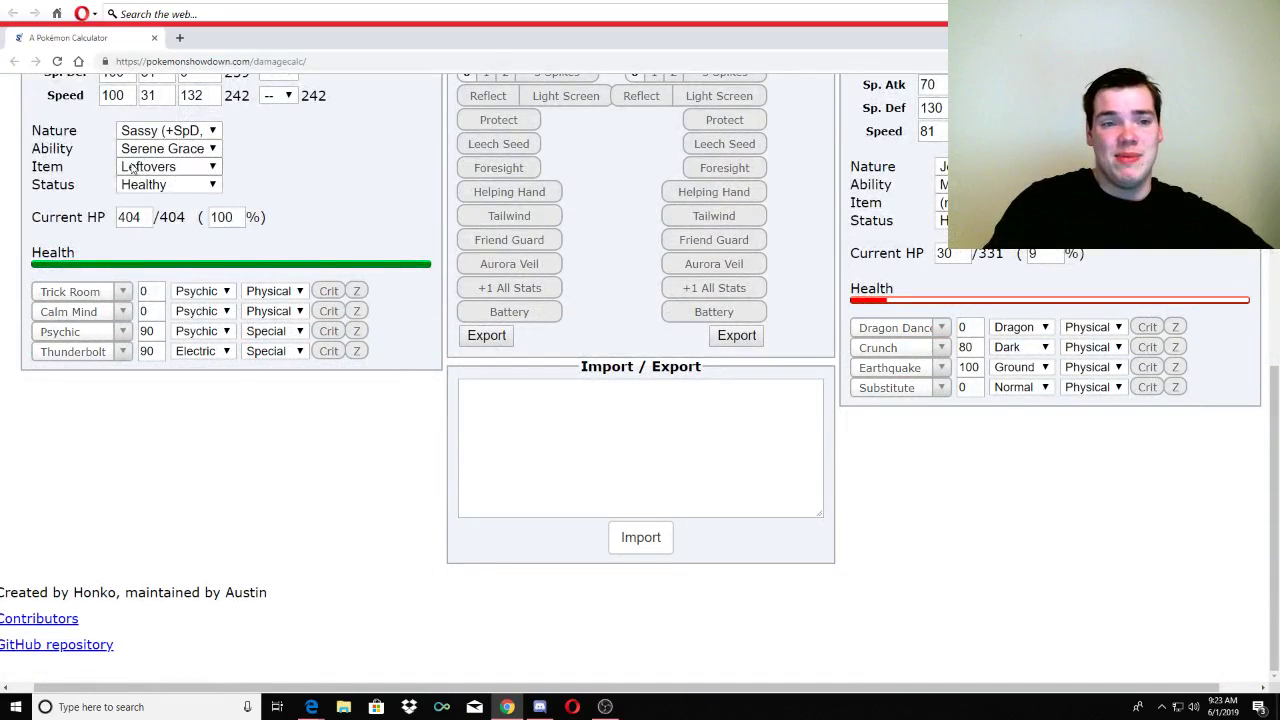
left_click(216, 186)
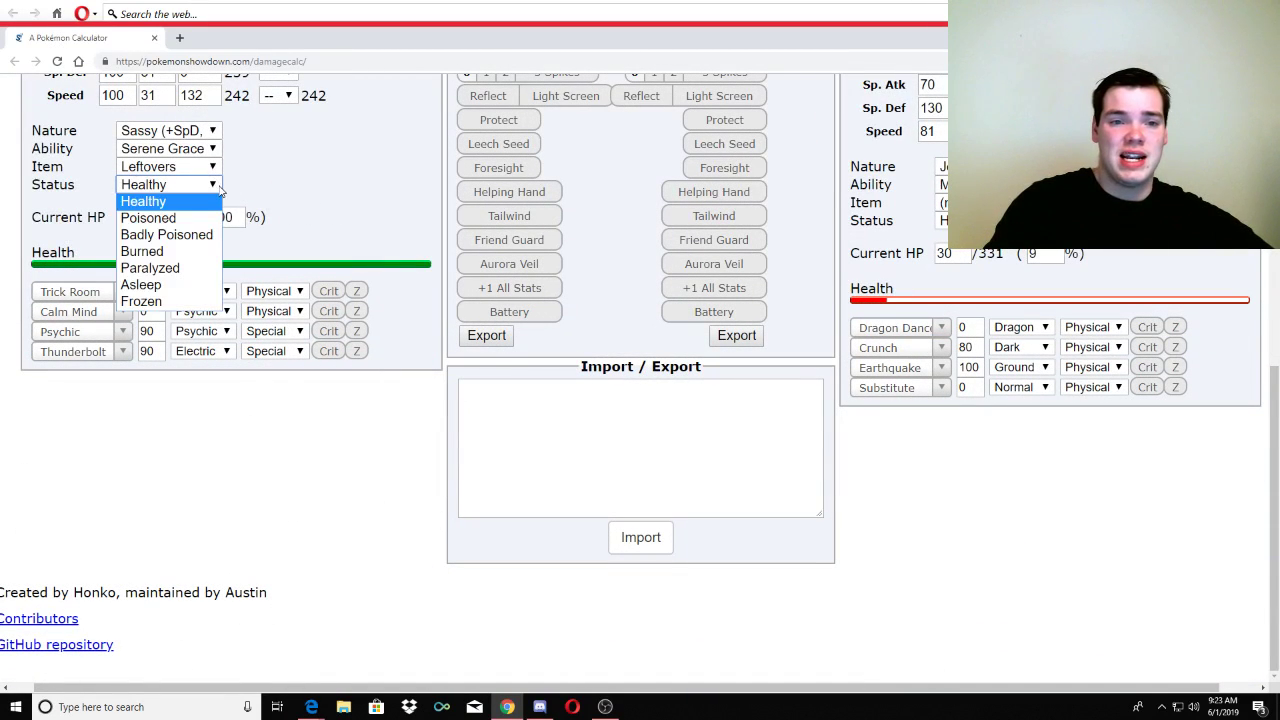
left_click(176, 166)
left_click(189, 150)
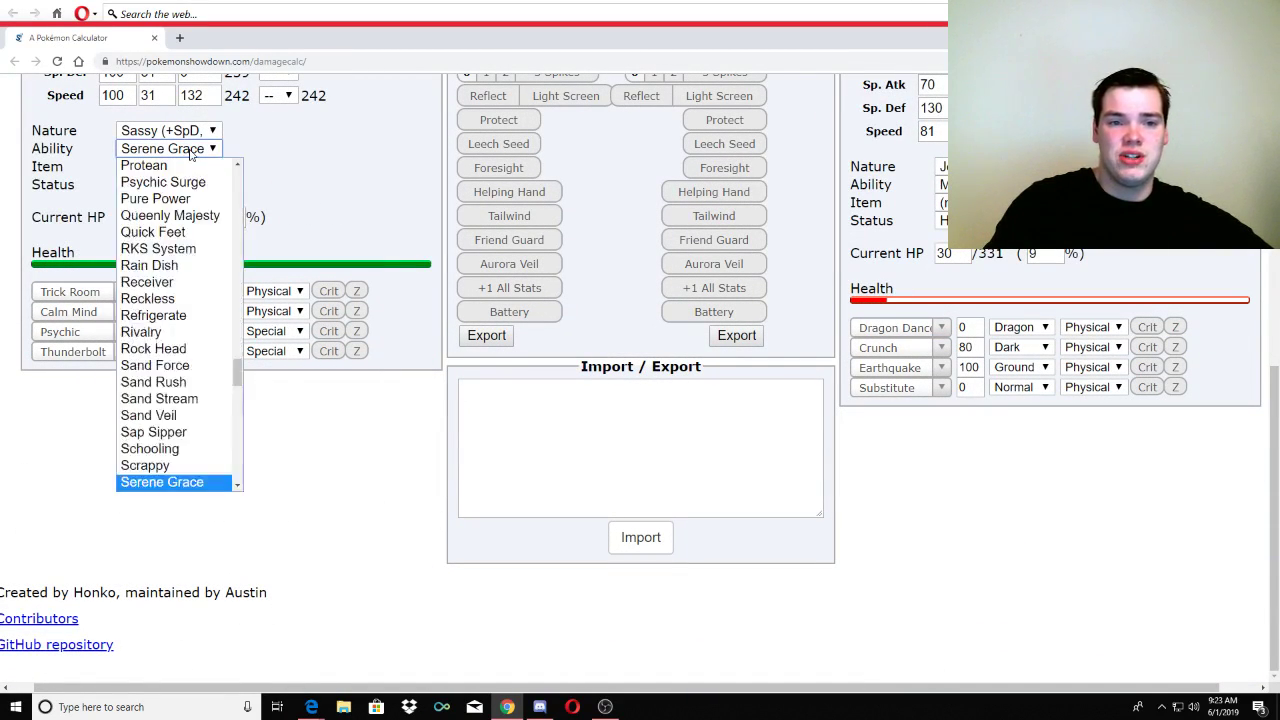
left_click(195, 132)
left_click(310, 183)
scroll(487, 345, "up", 4)
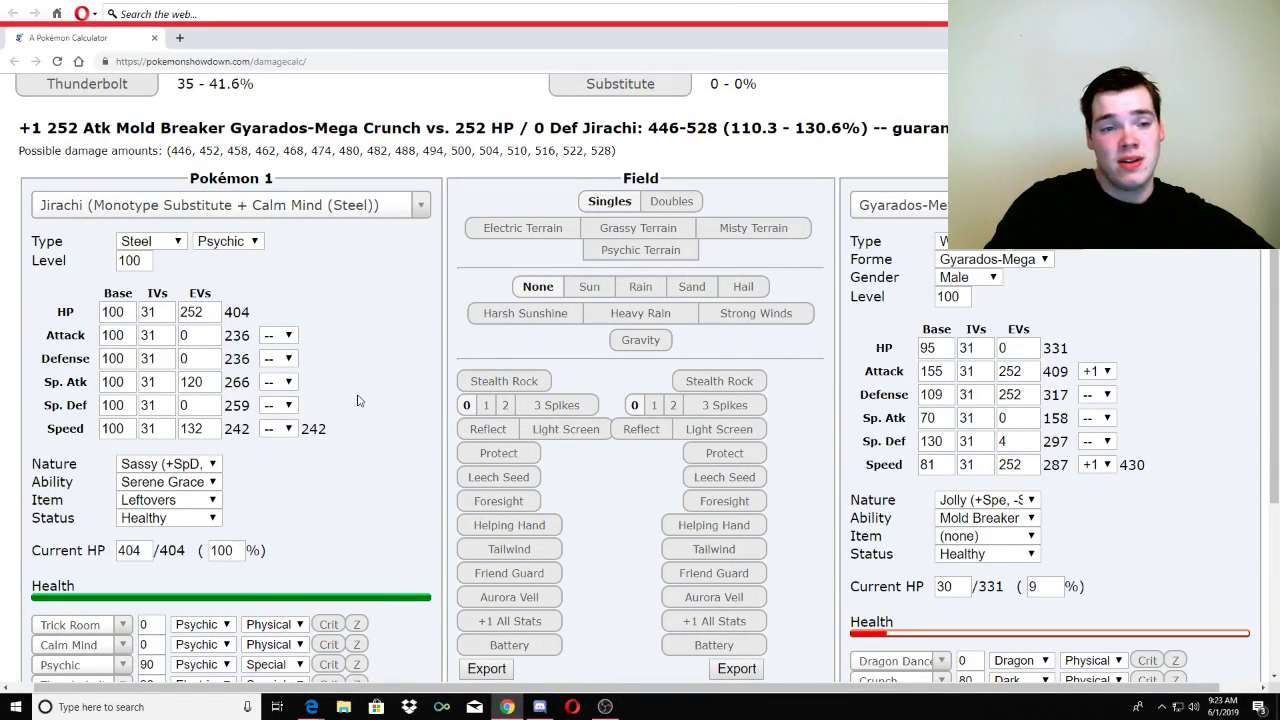
scroll(405, 398, "up", 2)
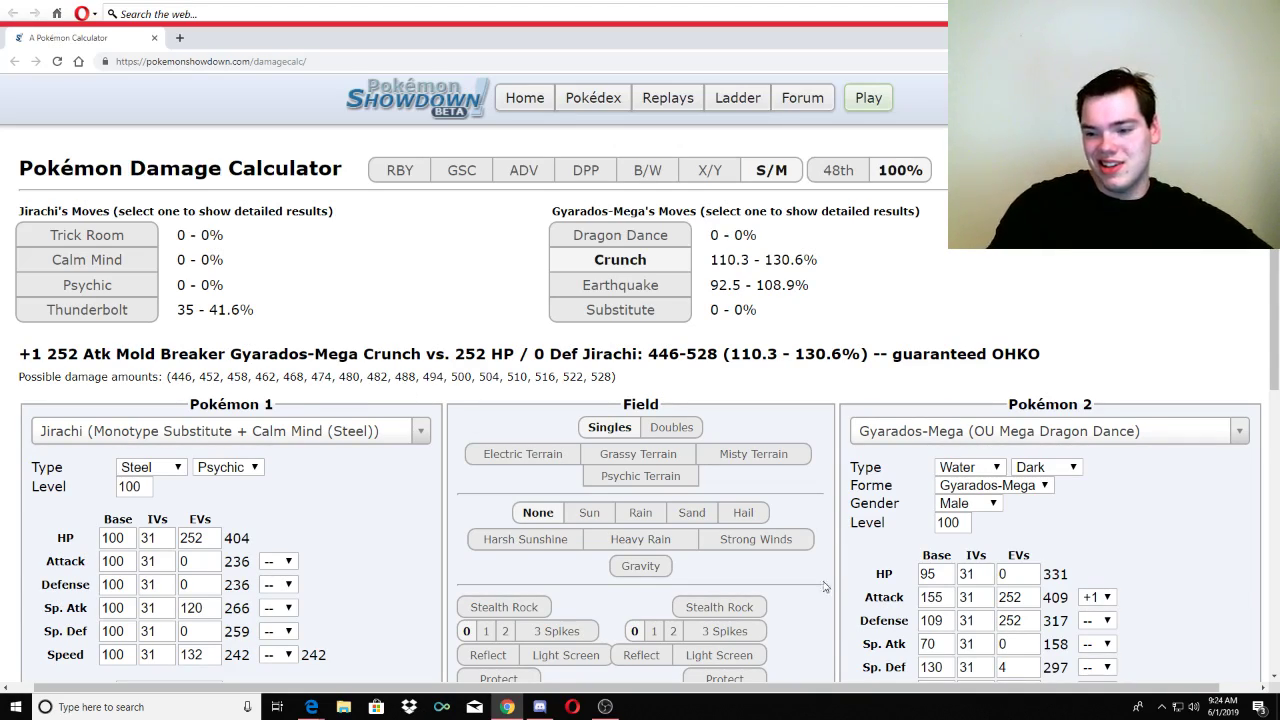
- Set Jirachi's item to Choice Scarf and check the damage results
scroll(831, 590, "down", 2)
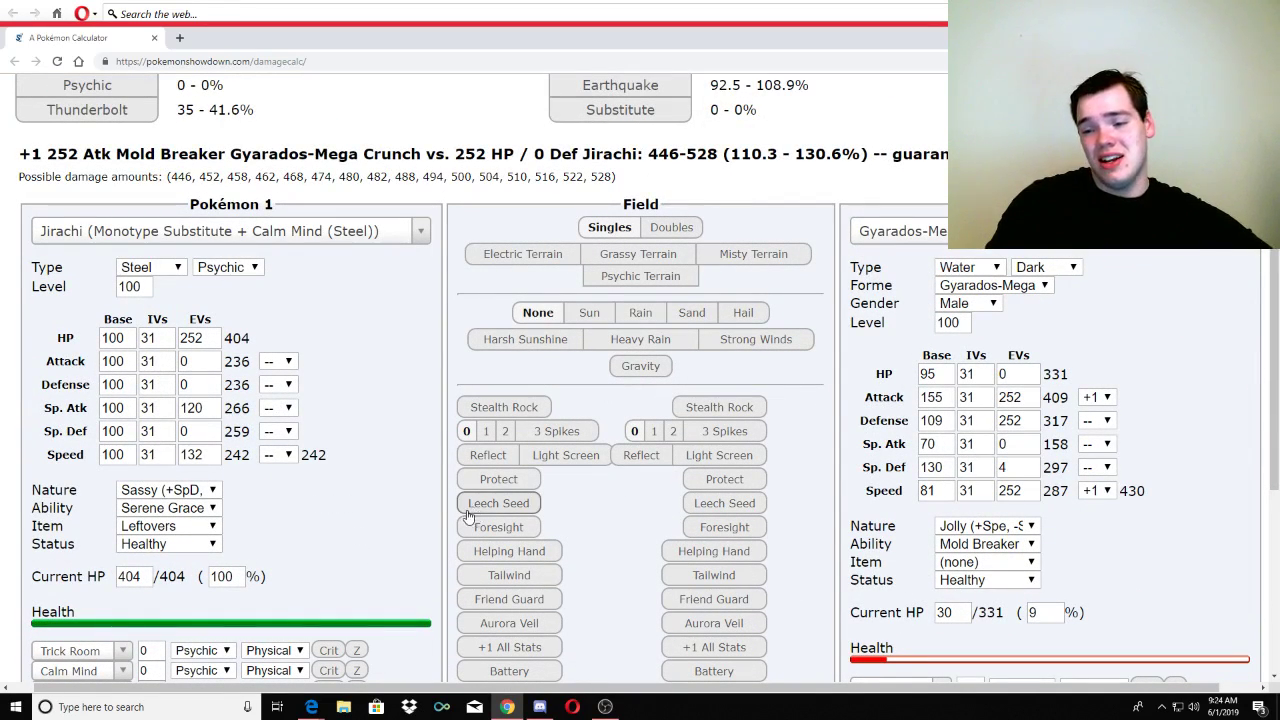
left_click(193, 530)
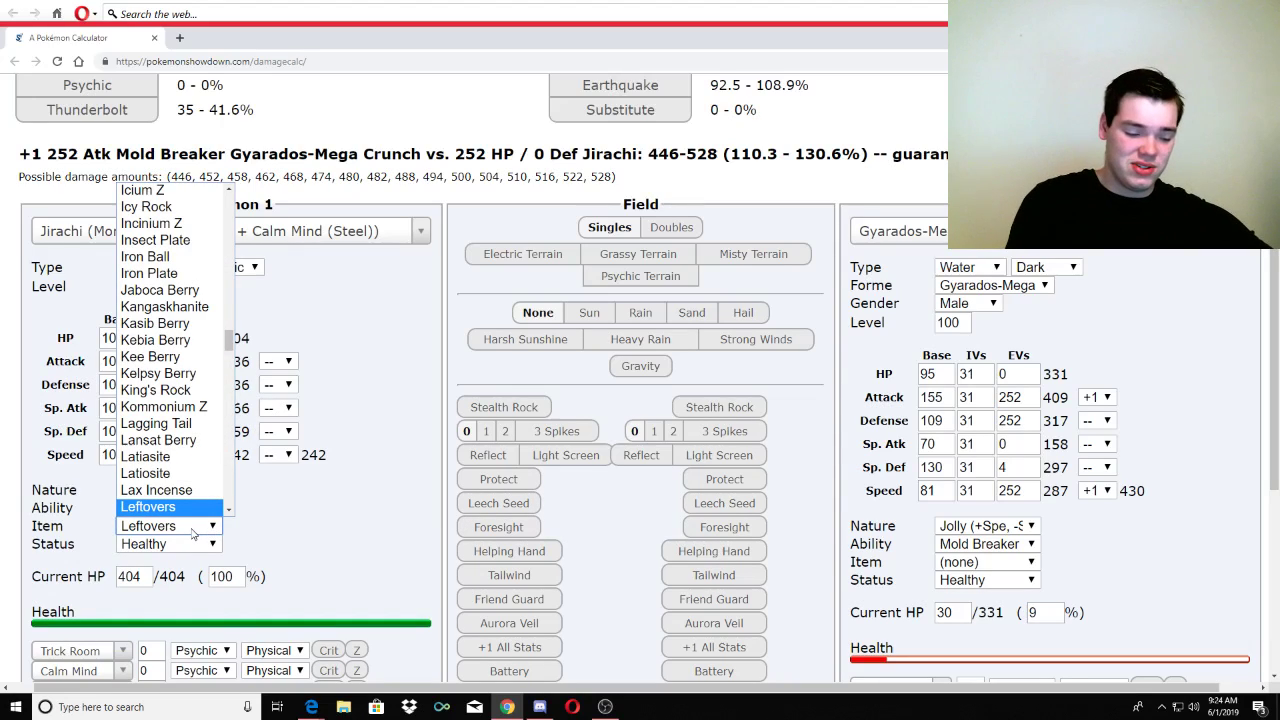
type("cho")
key("Down")
key("Return")
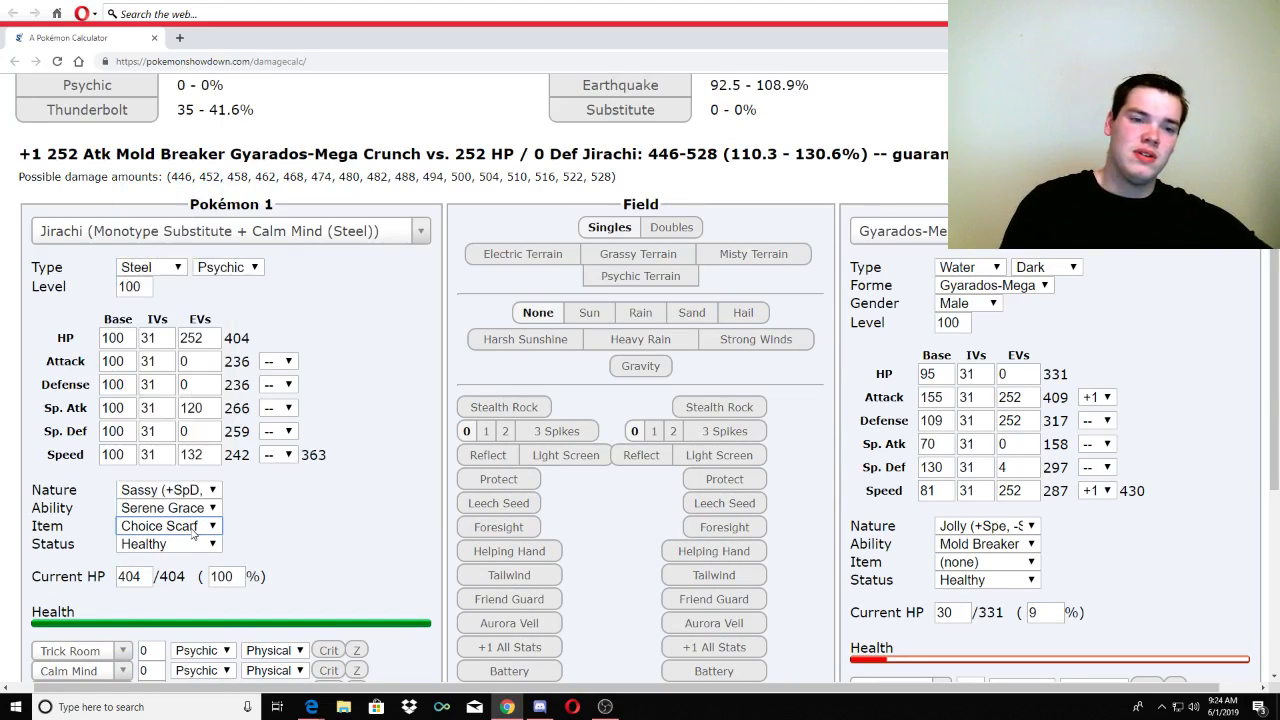
scroll(389, 469, "up", 2)
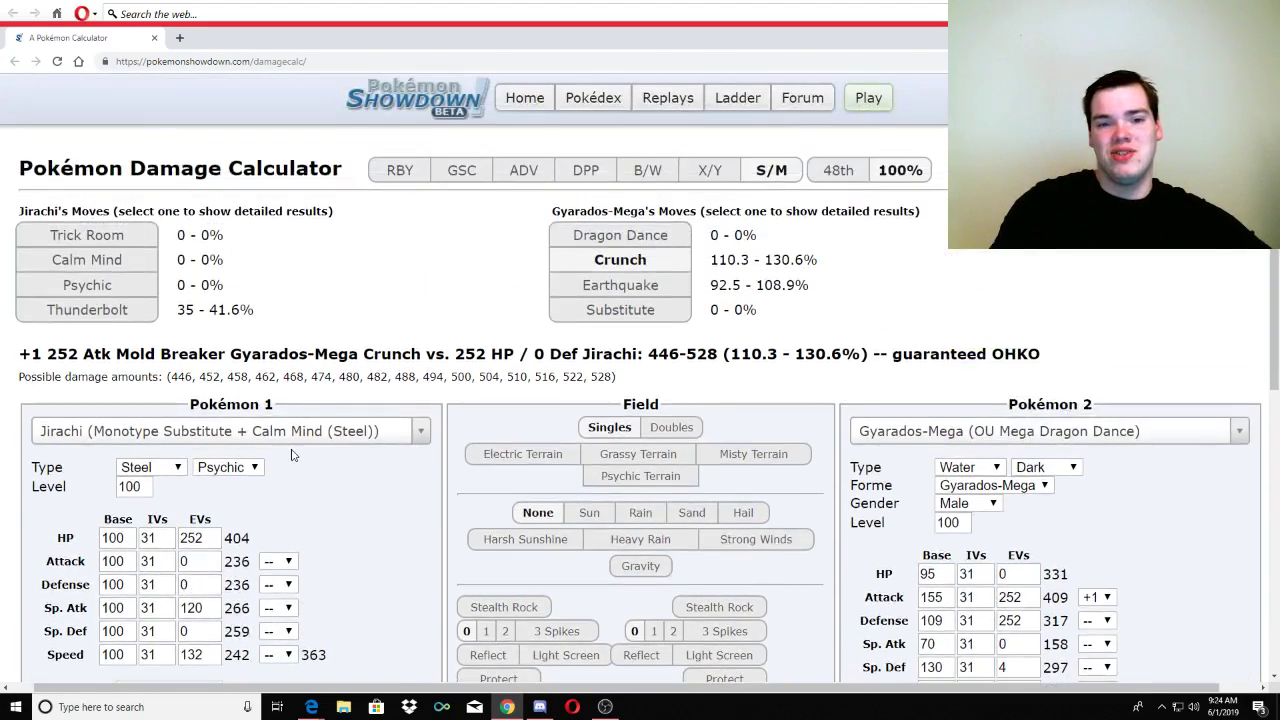
- Remove Gyarados-Mega's Speed stat boost and check which move the detailed results show
scroll(432, 513, "down", 2)
left_click(1105, 490)
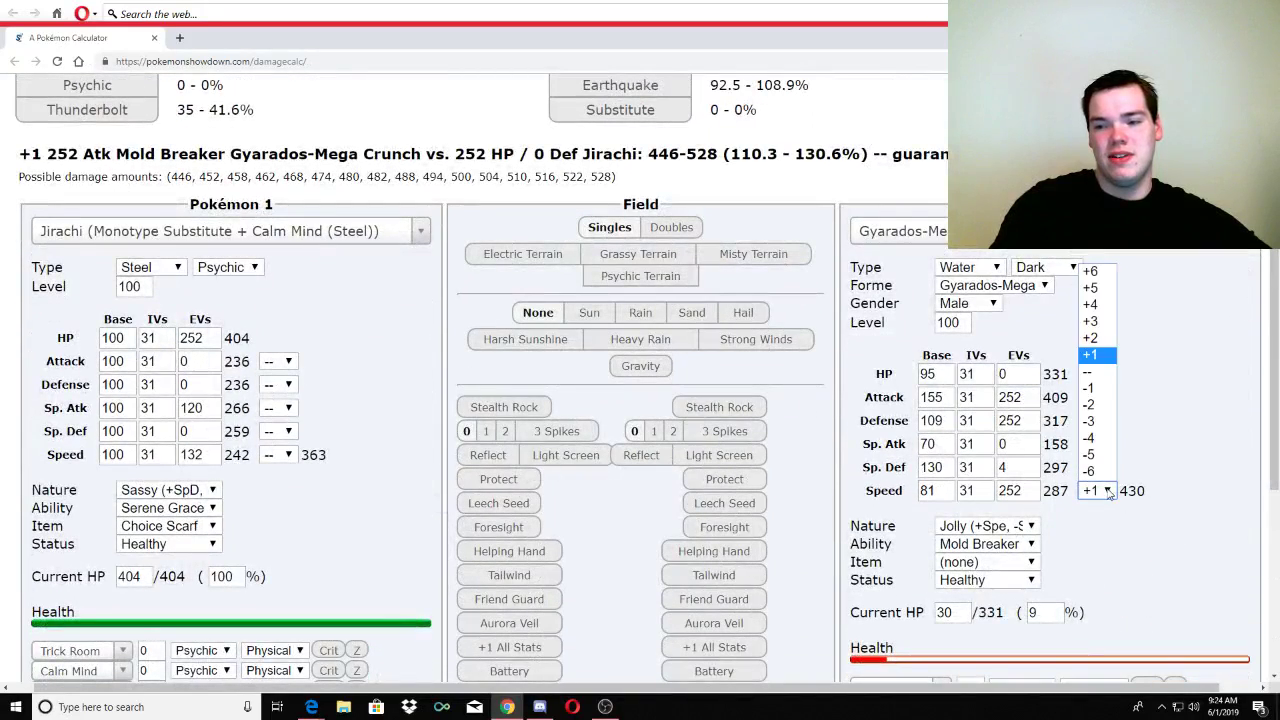
left_click(1090, 372)
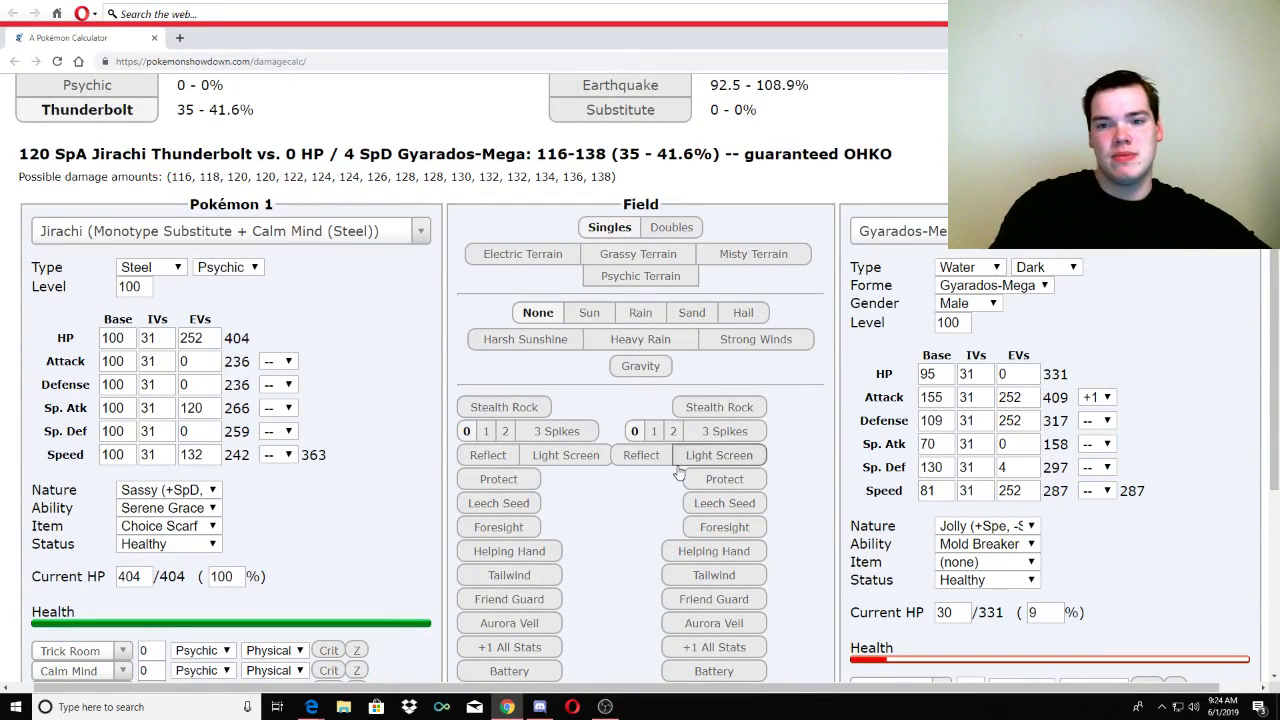
scroll(557, 478, "up", 2)
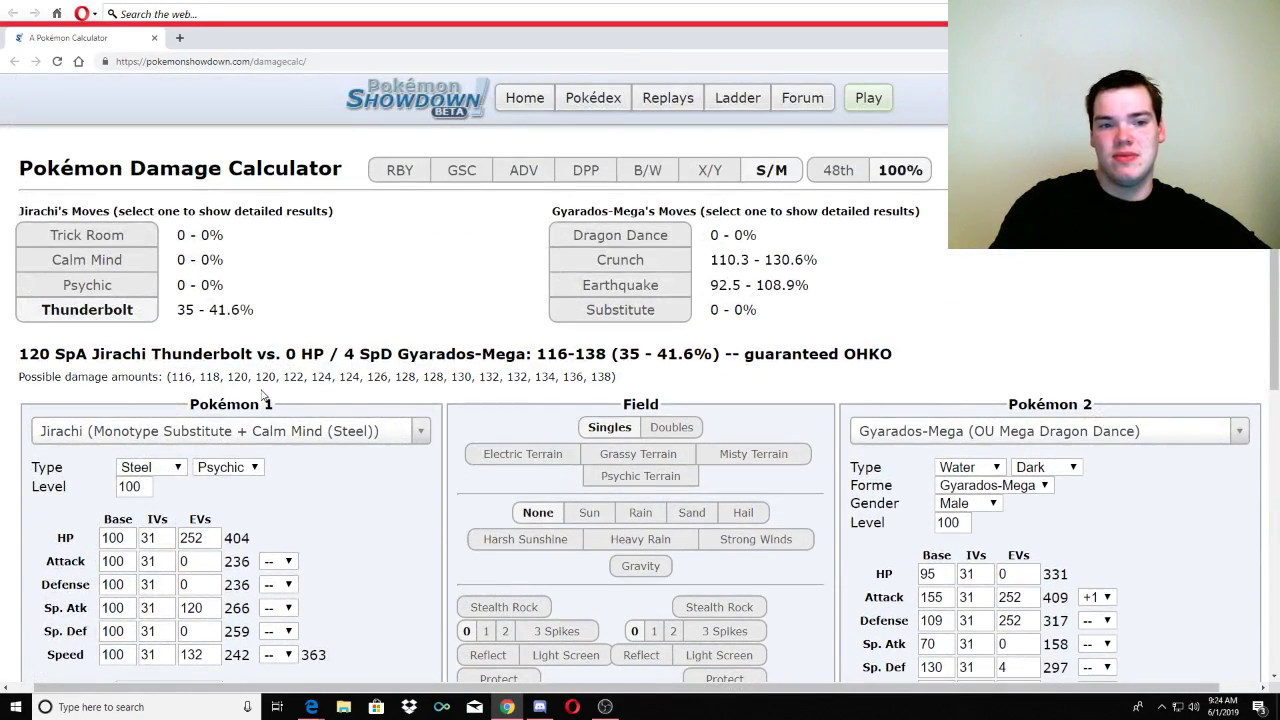
- Set Gyarados-Mega's Speed stat boost to +1 and check the damage results against Jirachi
scroll(915, 417, "down", 2)
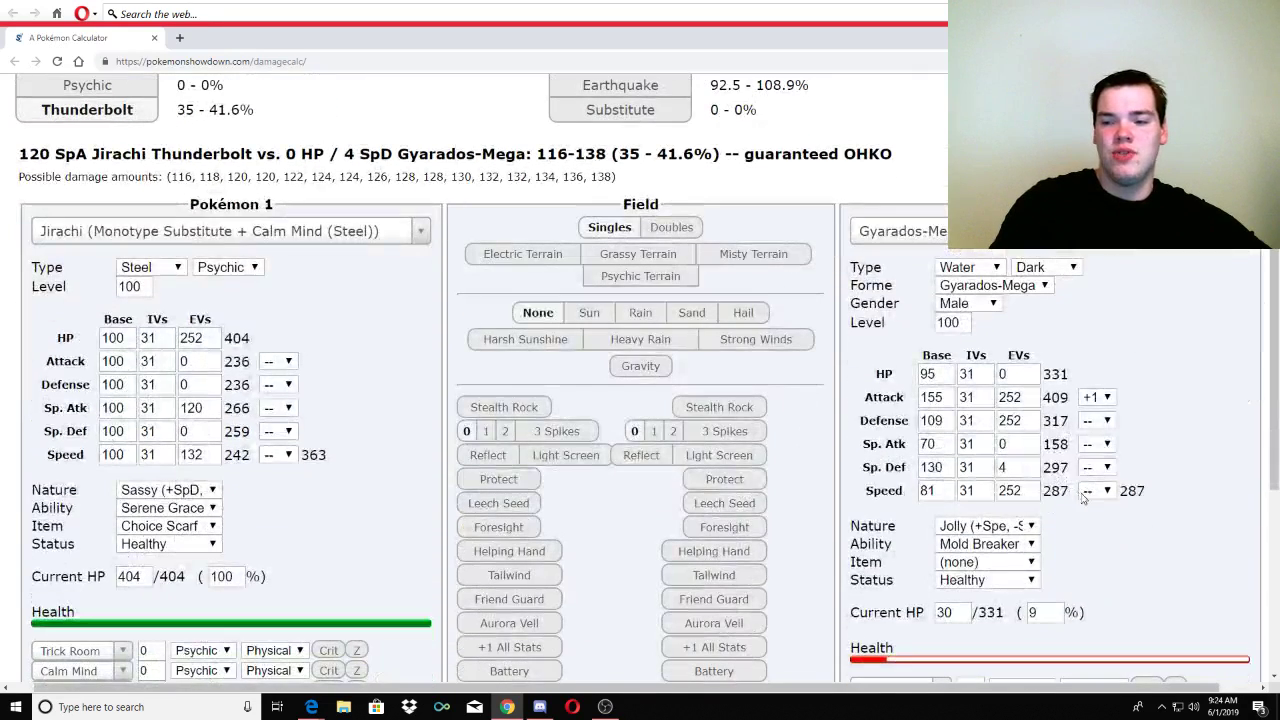
left_click(1092, 490)
left_click(1090, 355)
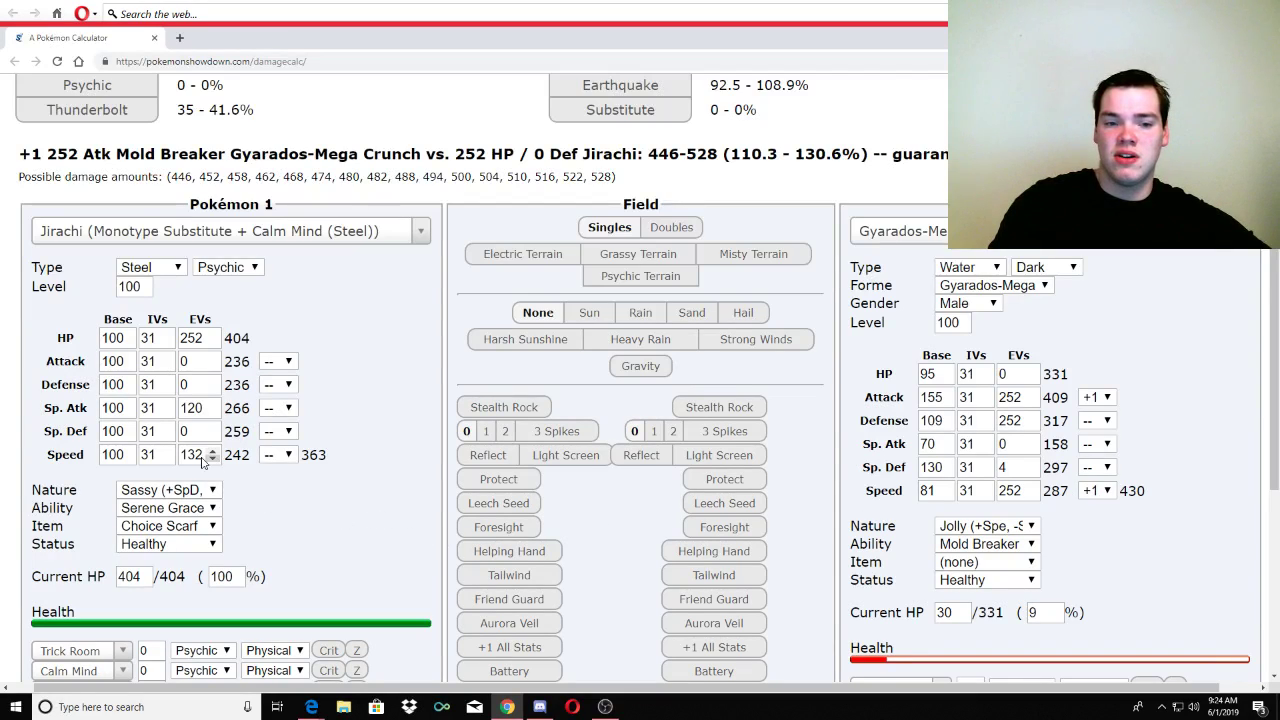
scroll(355, 485, "up", 2)
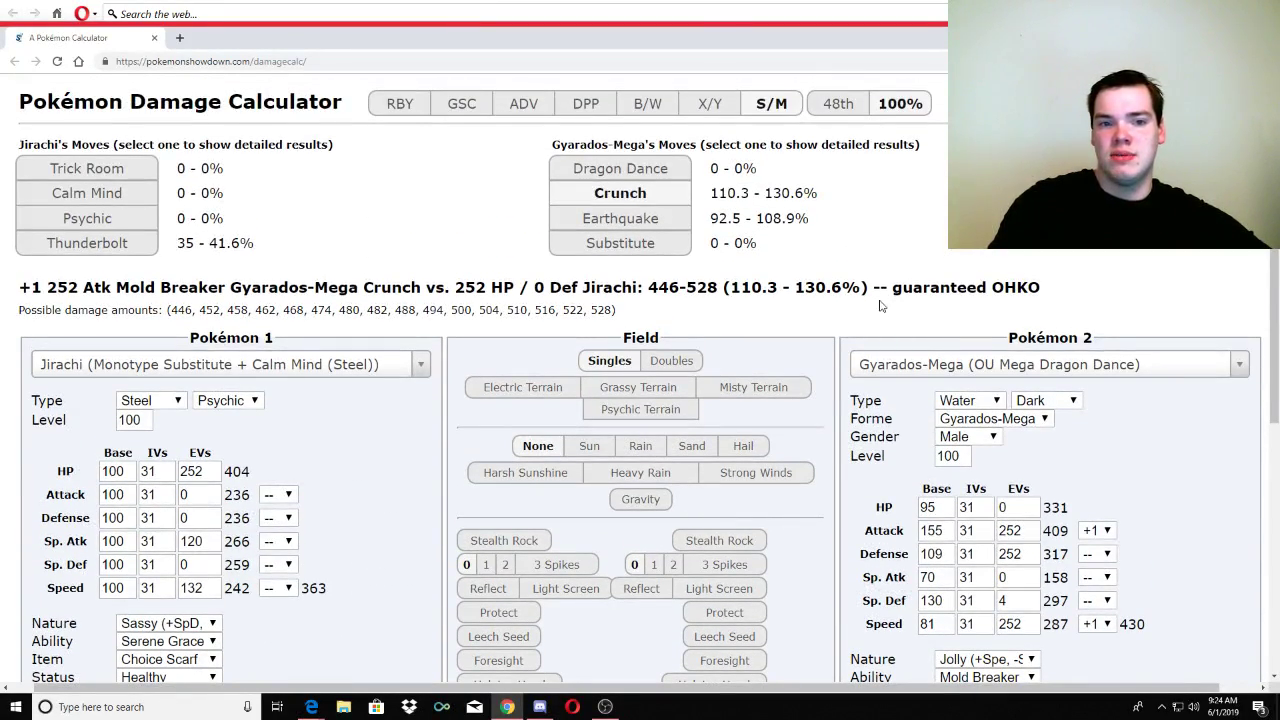
scroll(1127, 507, "down", 1)
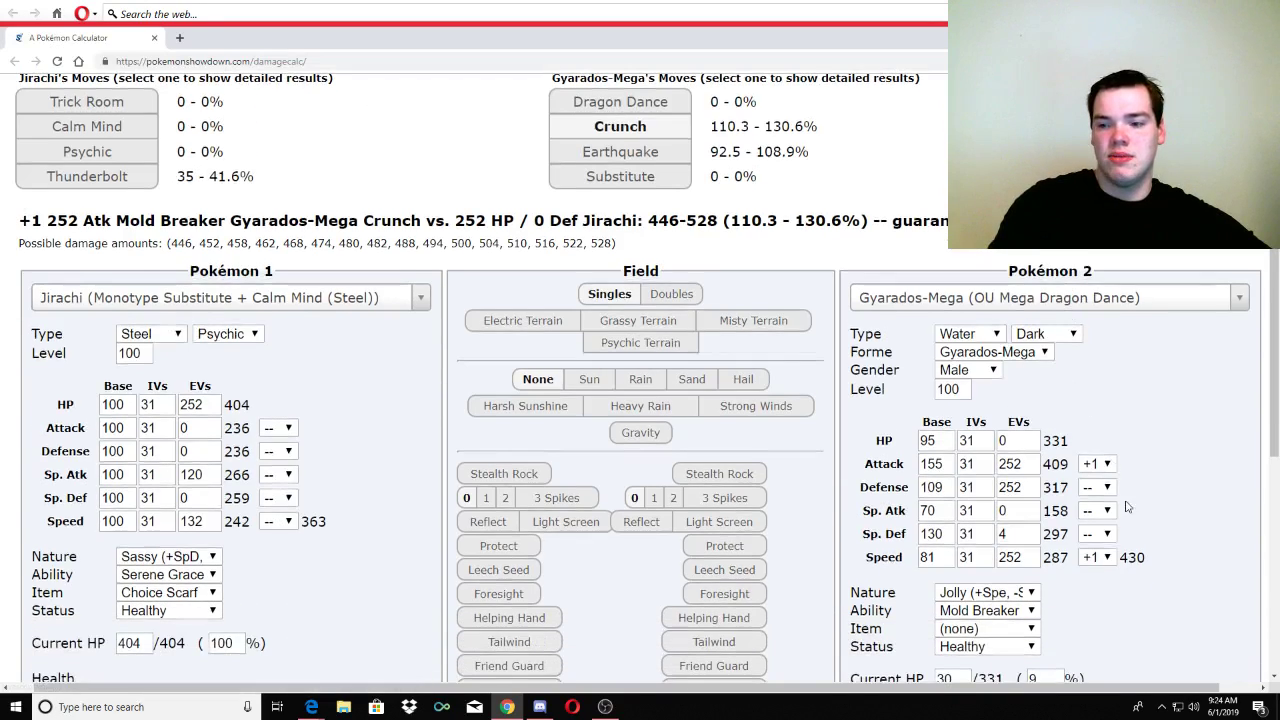
- Highlight Gyarados-Mega's boosted Speed value and reset its Speed stat boost to none
left_click(1105, 563)
left_click(1155, 556)
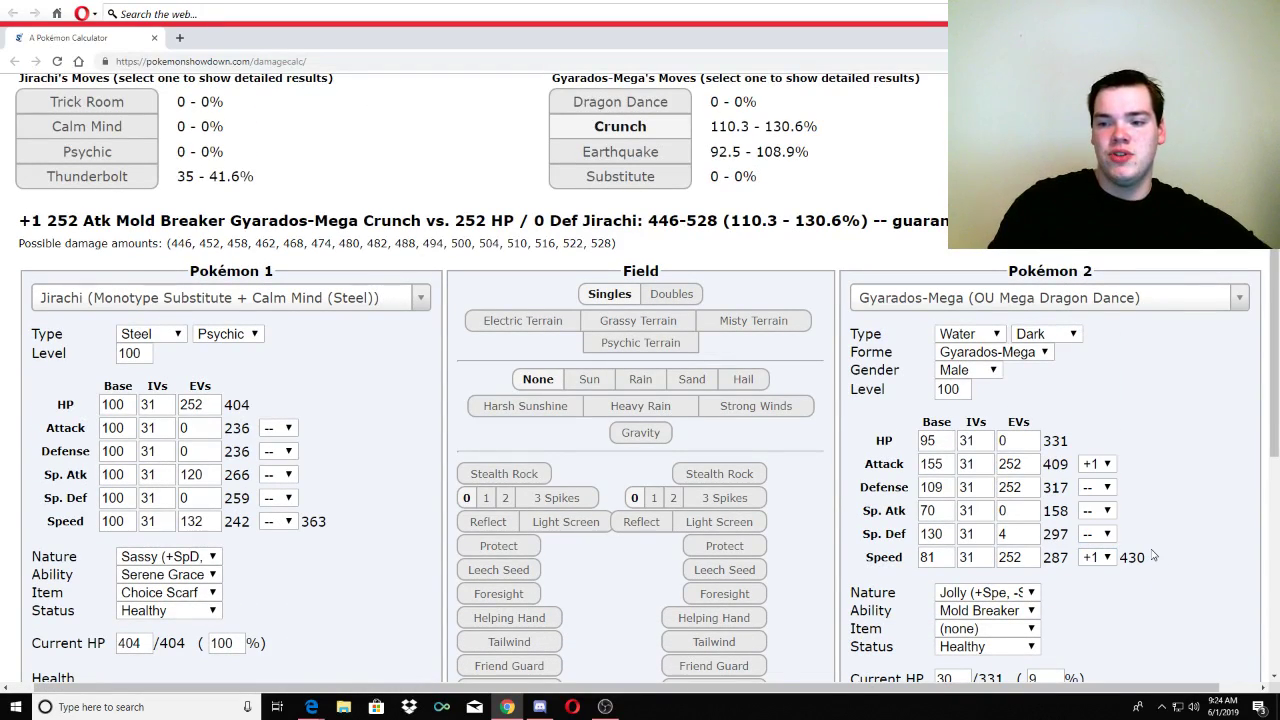
left_click_drag(1152, 558, 1112, 562)
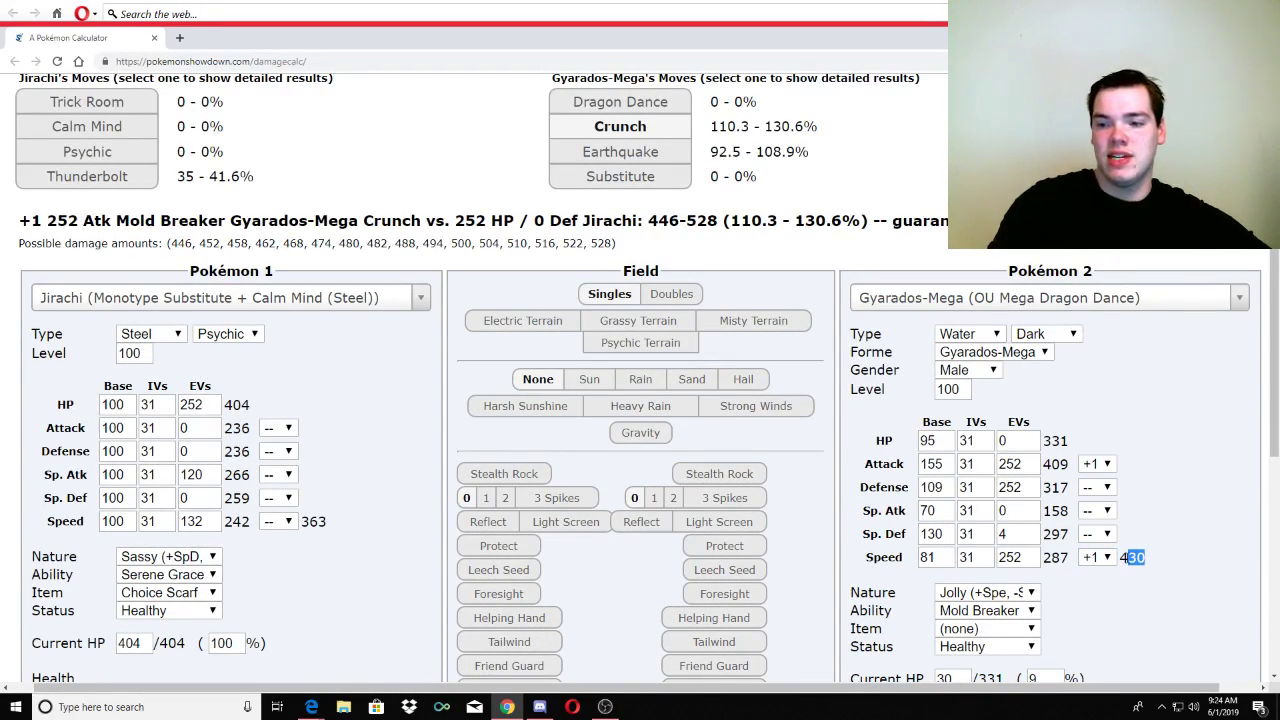
left_click(1120, 565)
double_click(1121, 557)
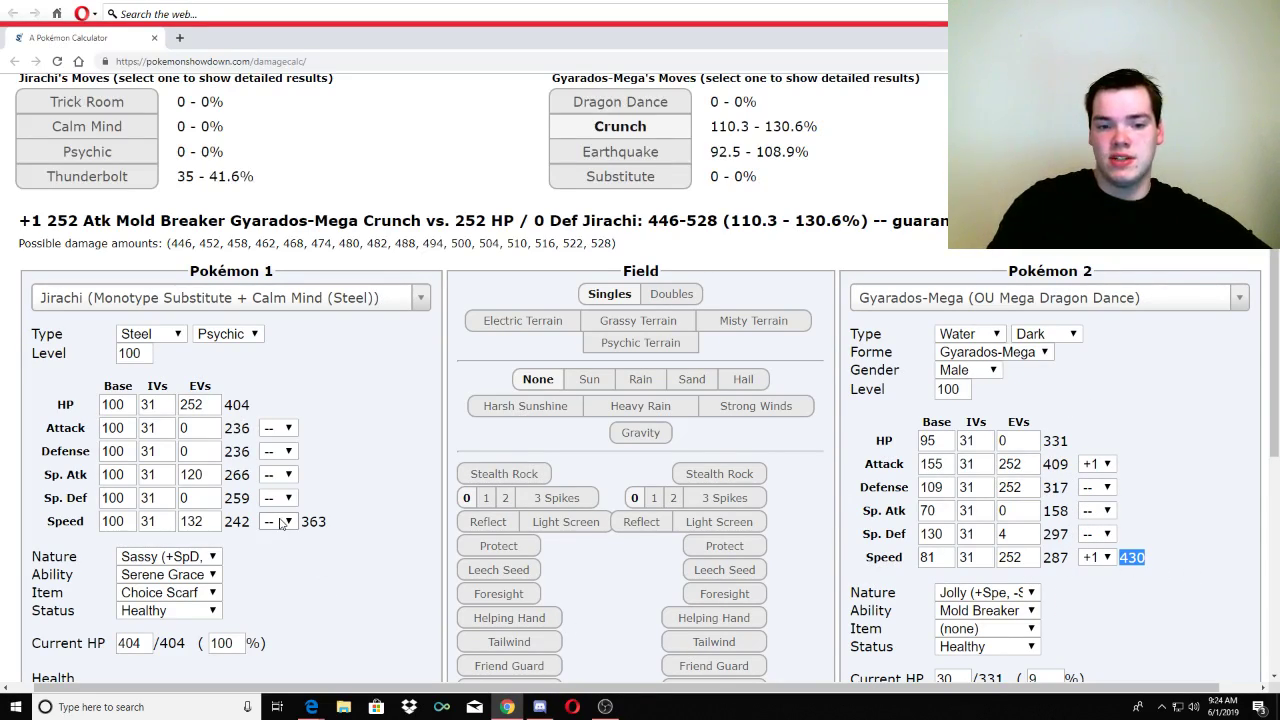
left_click(1106, 558)
left_click(1090, 438)
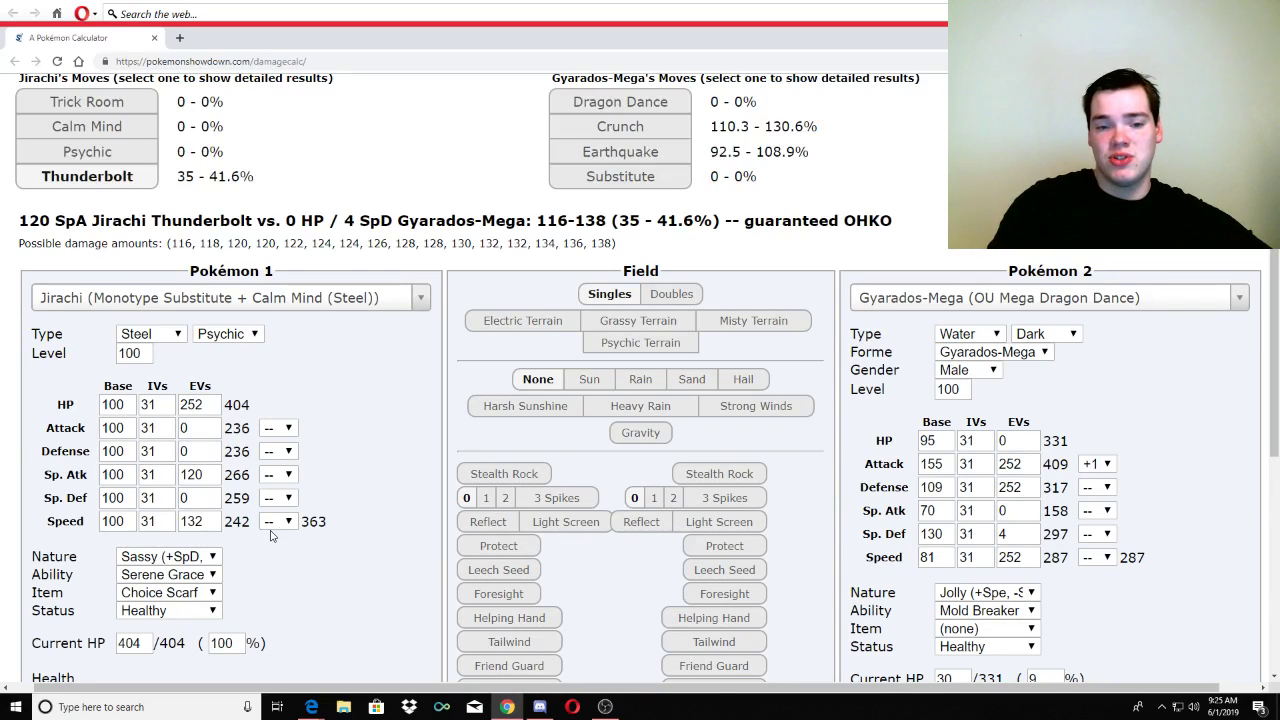
- Set Gyarados-Mega's Speed stat boost back to +1
left_click(1095, 557)
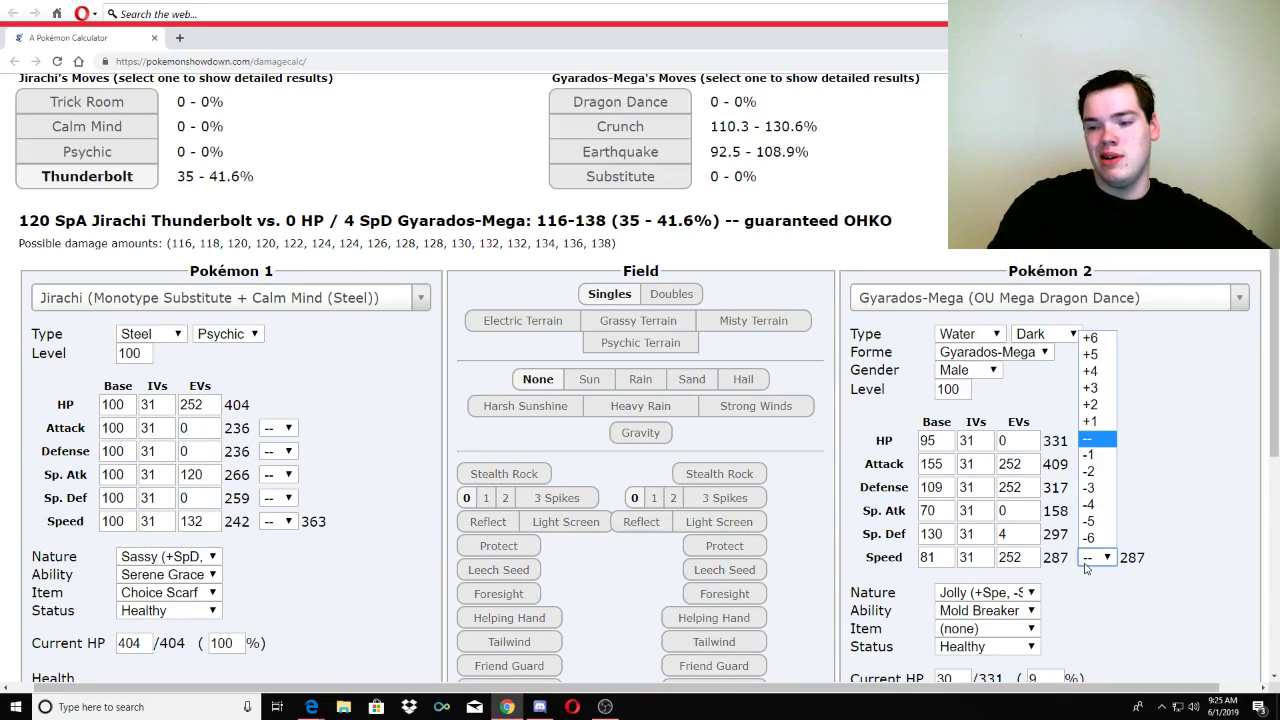
left_click(1098, 424)
left_click(1158, 483)
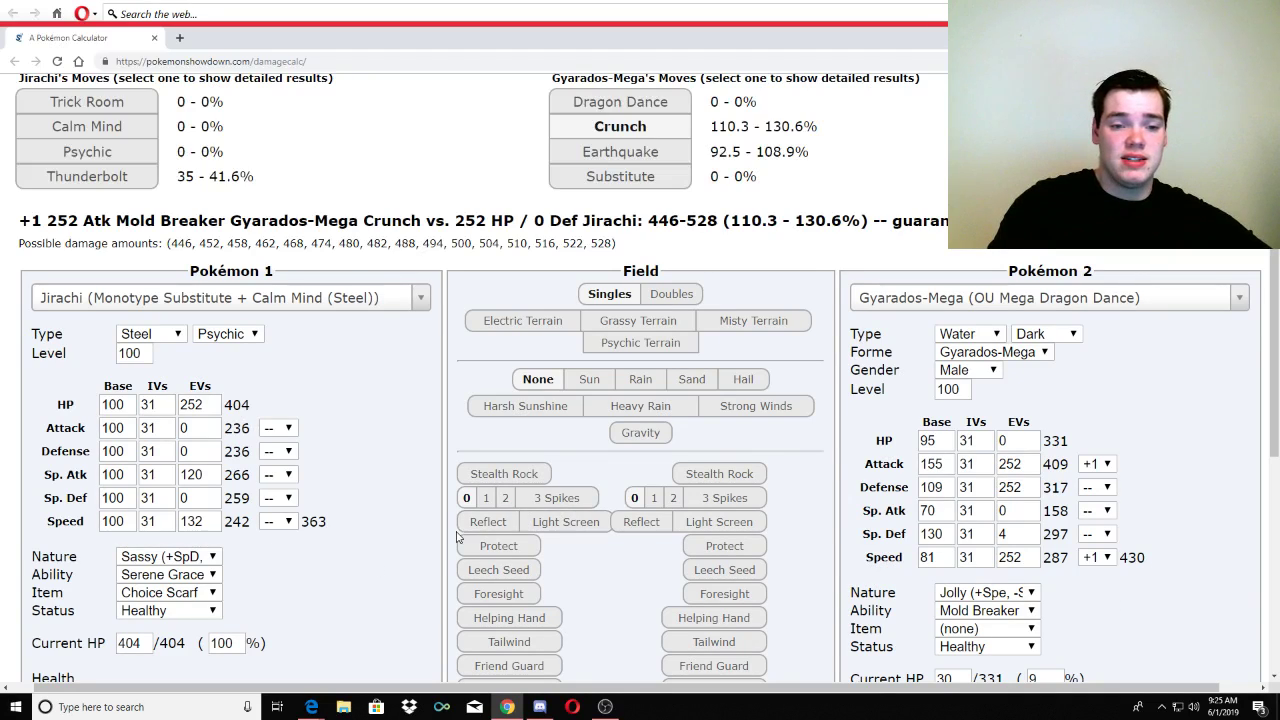
- Highlight the damage percentage range of Gyarados-Mega's Crunch in the results and clear the highlight
scroll(459, 539, "up", 2)
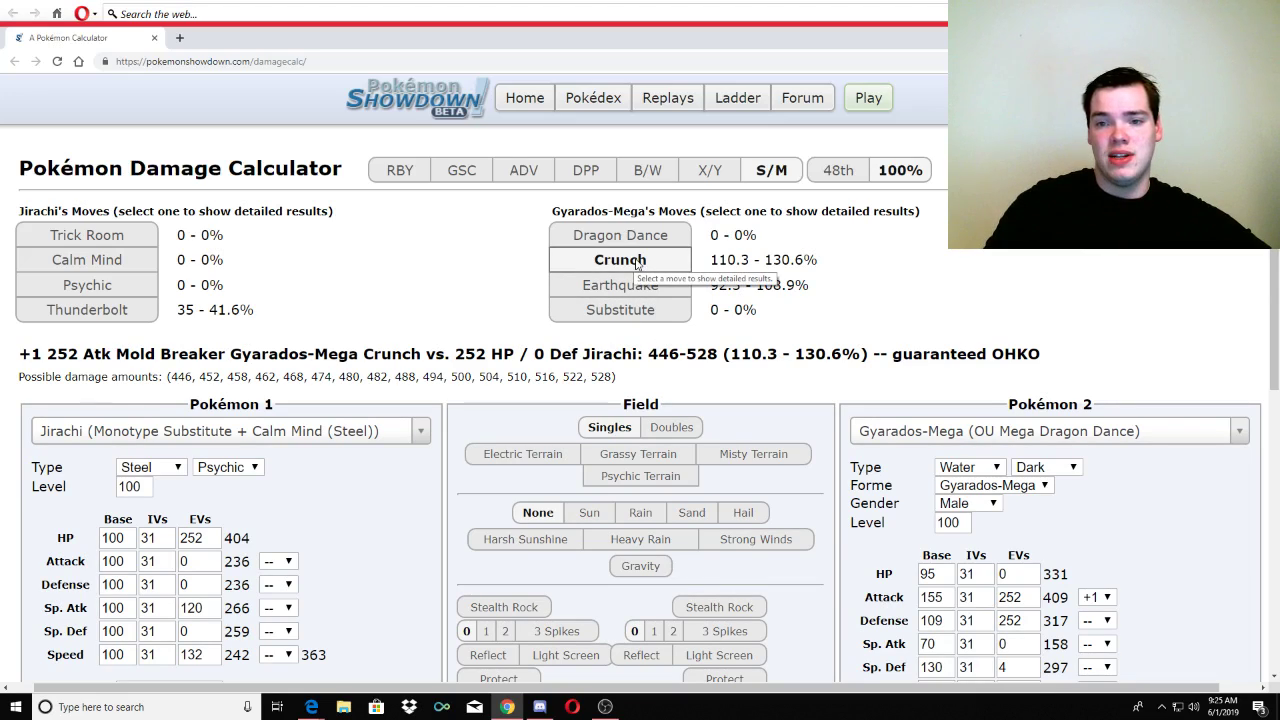
left_click_drag(820, 260, 714, 272)
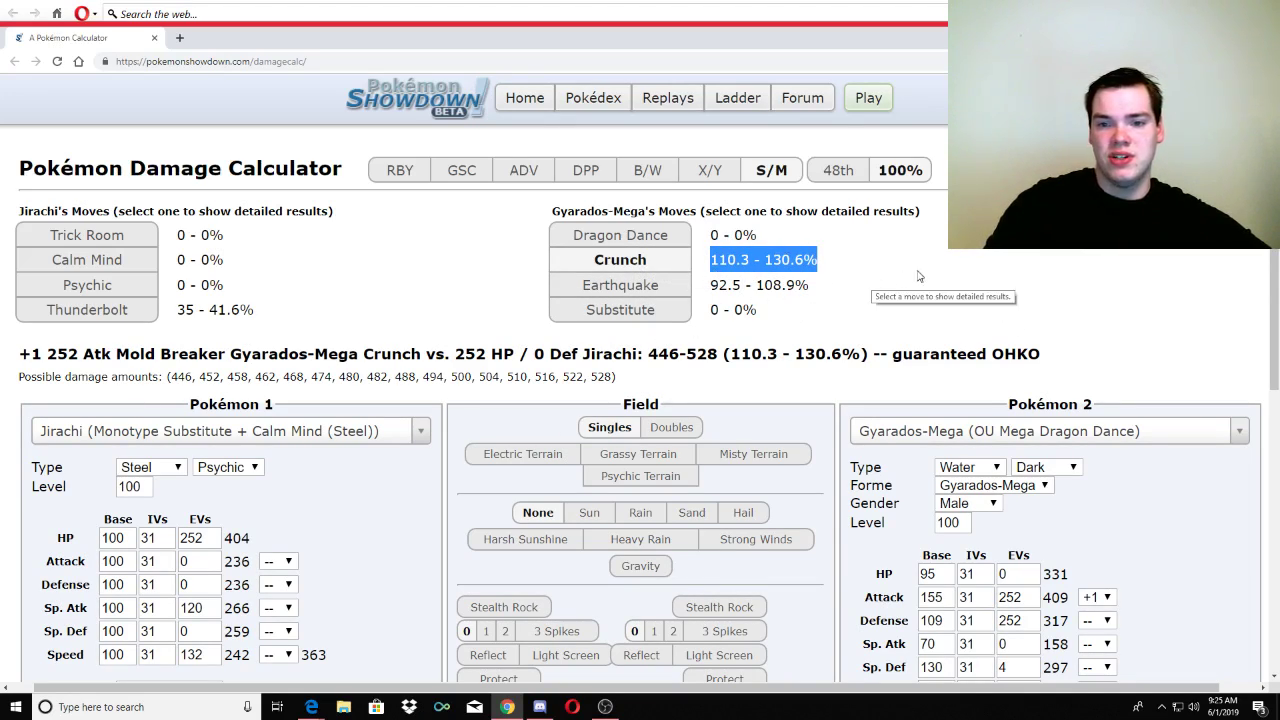
left_click(860, 321)
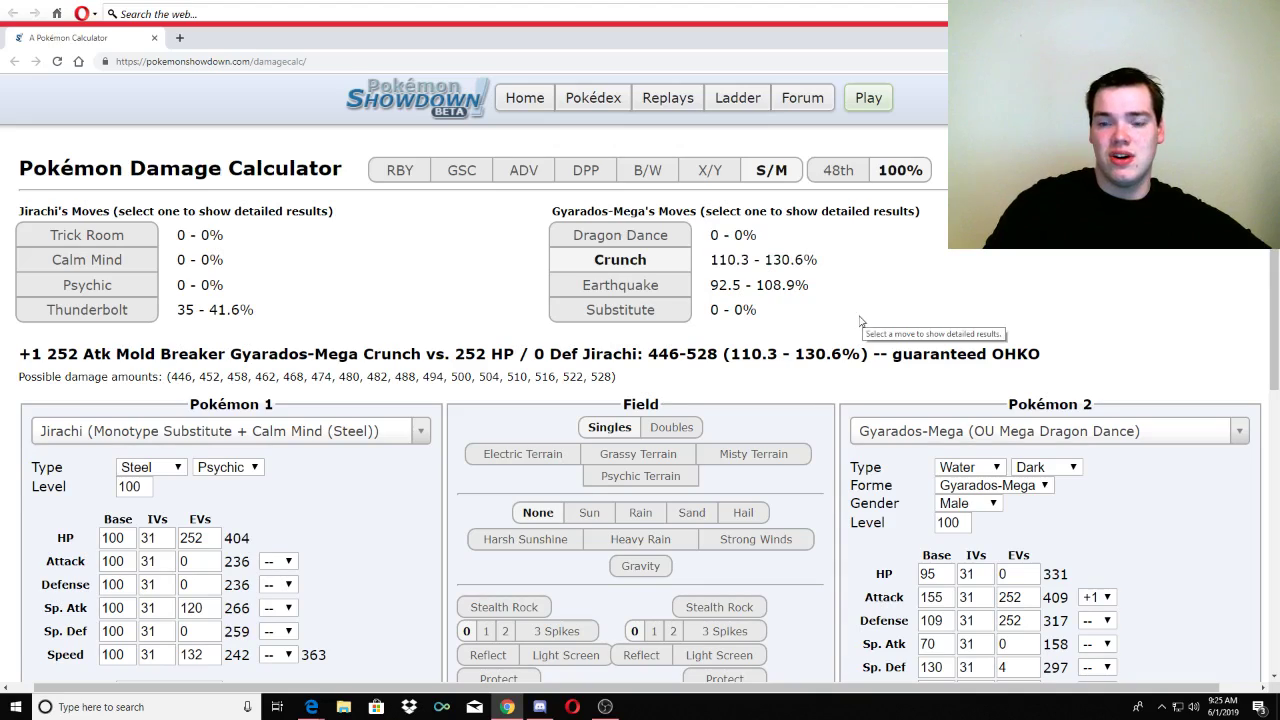
- Show the detailed results for Jirachi's Thunderbolt, and clear the stray highlight on the Calm Mind row
left_click(82, 314)
left_click_drag(365, 243, 370, 250)
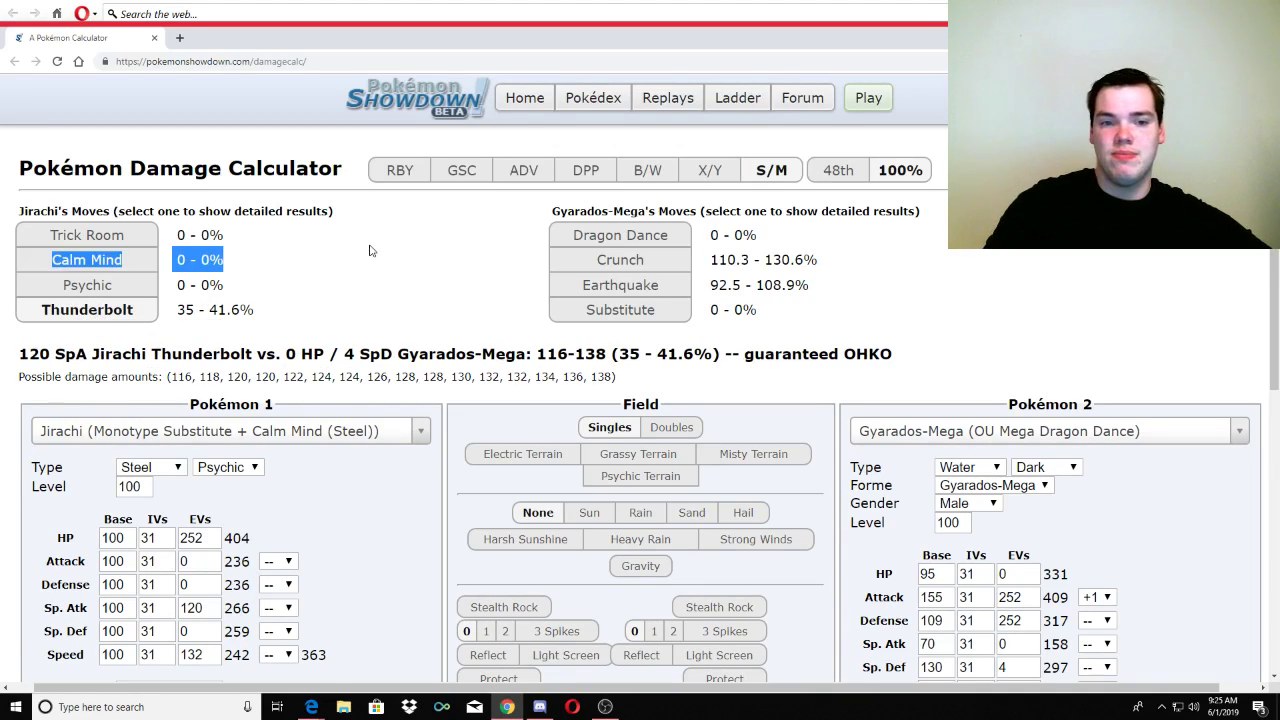
left_click(362, 268)
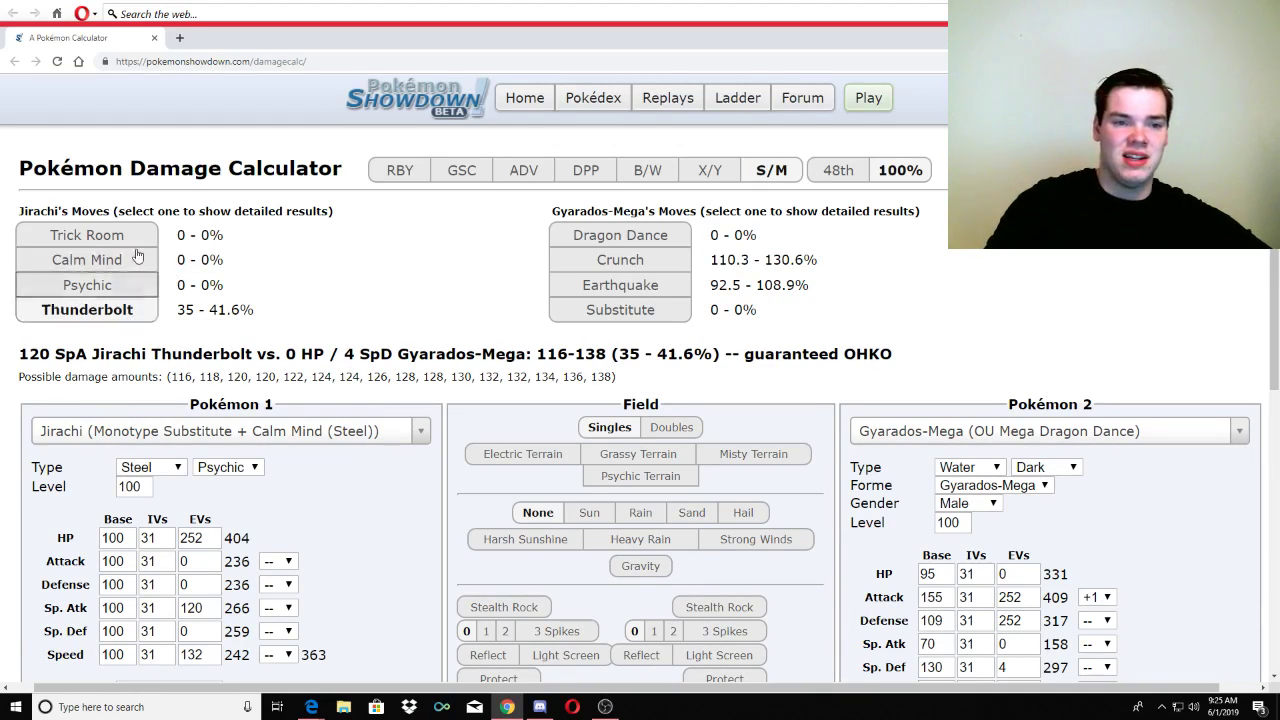
- Review the stats, natures, items, current HP, moves and field conditions set for Jirachi and Gyarados-Mega
scroll(462, 414, "down", 2)
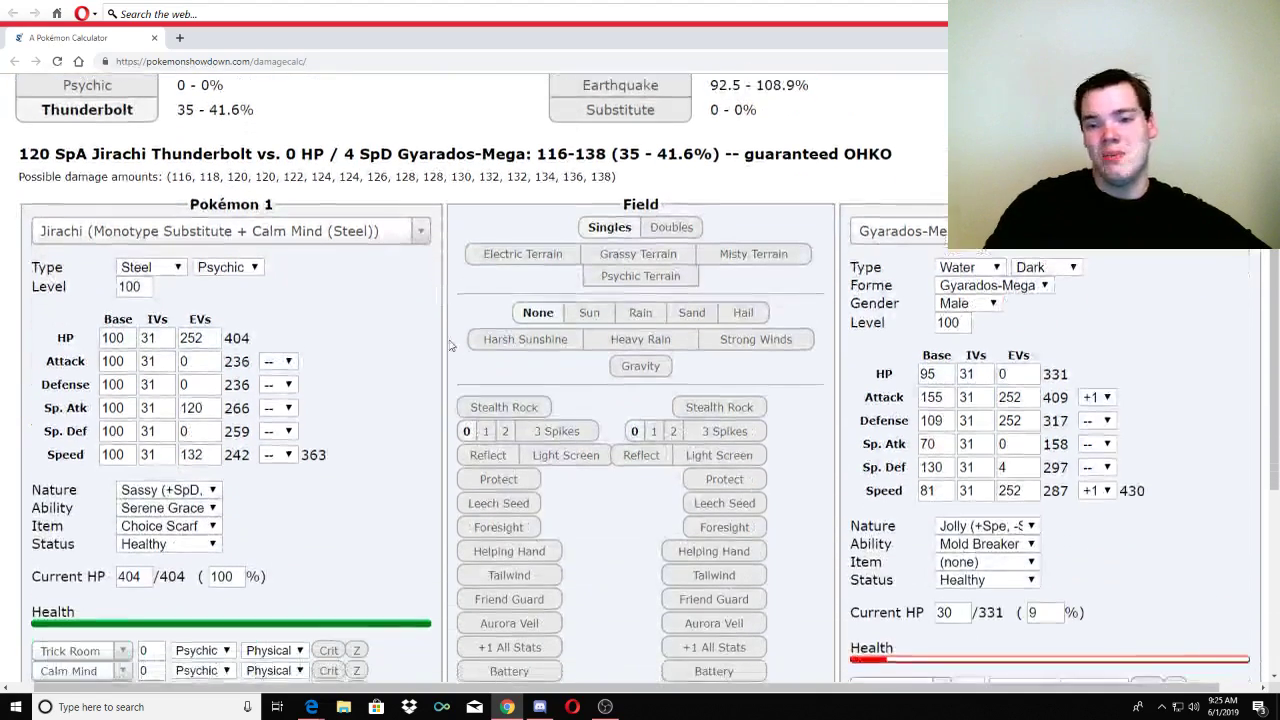
scroll(463, 412, "down", 3)
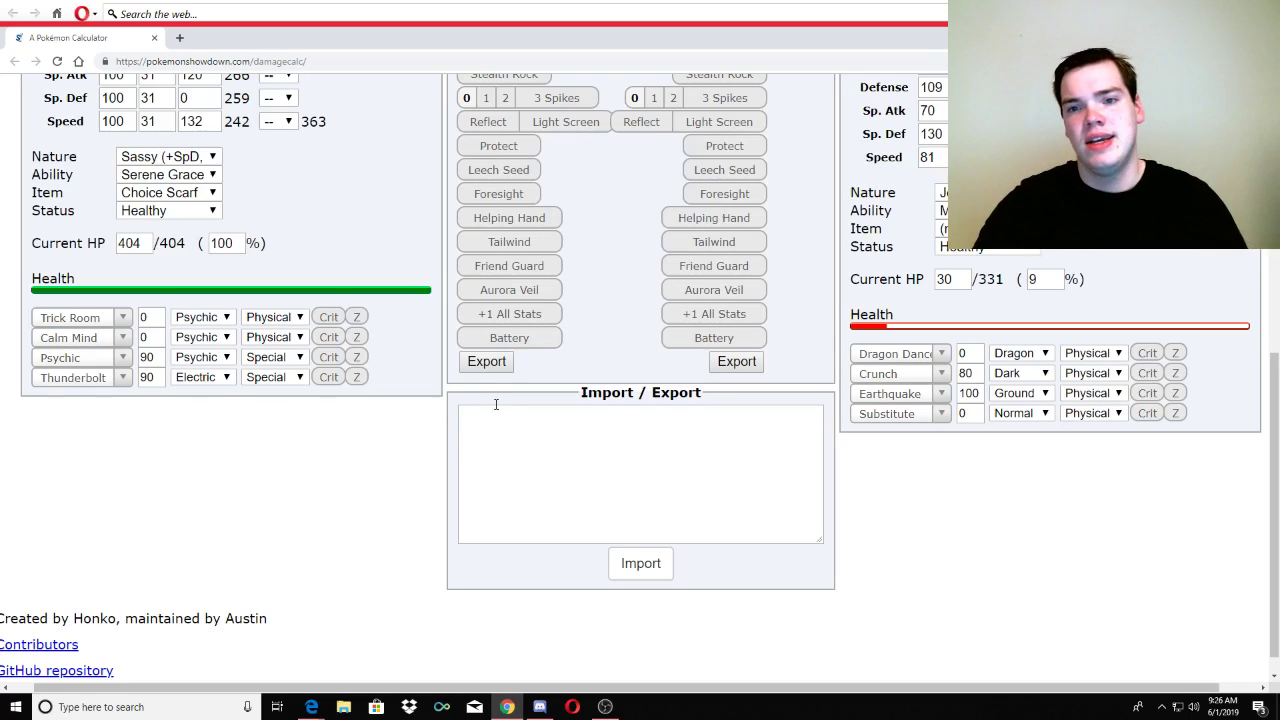
scroll(730, 375, "up", 2)
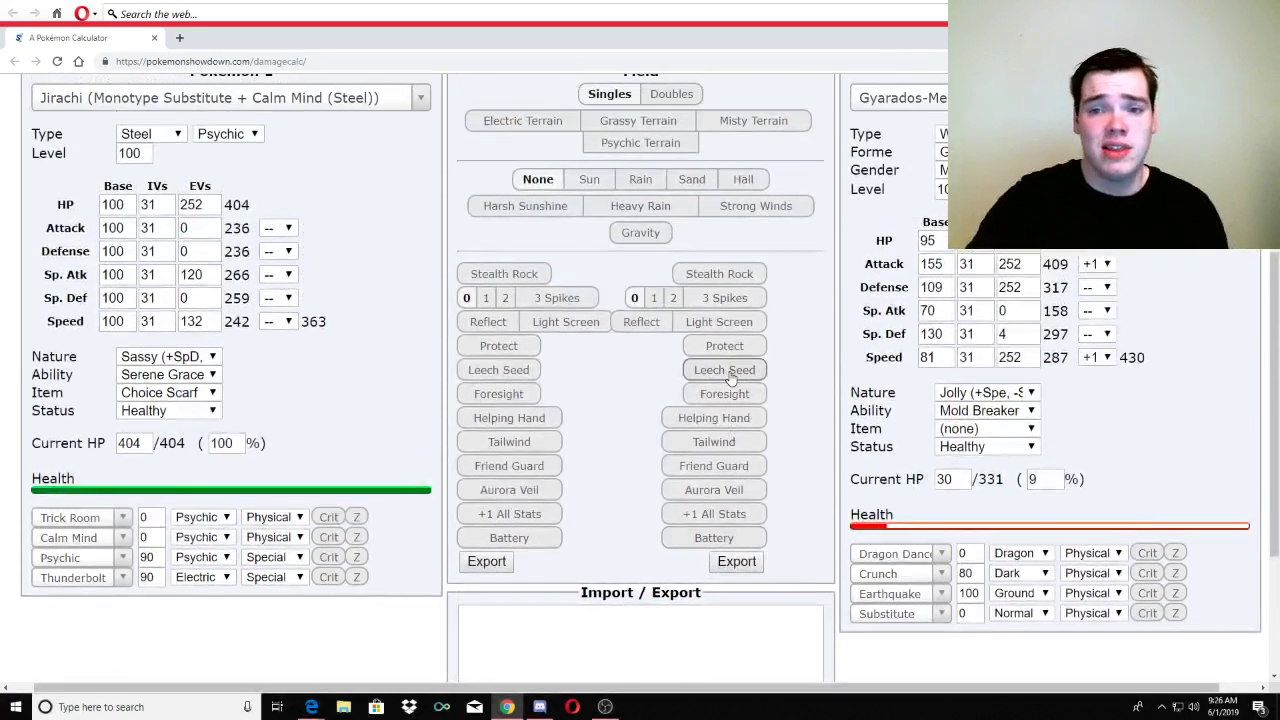
scroll(735, 372, "up", 3)
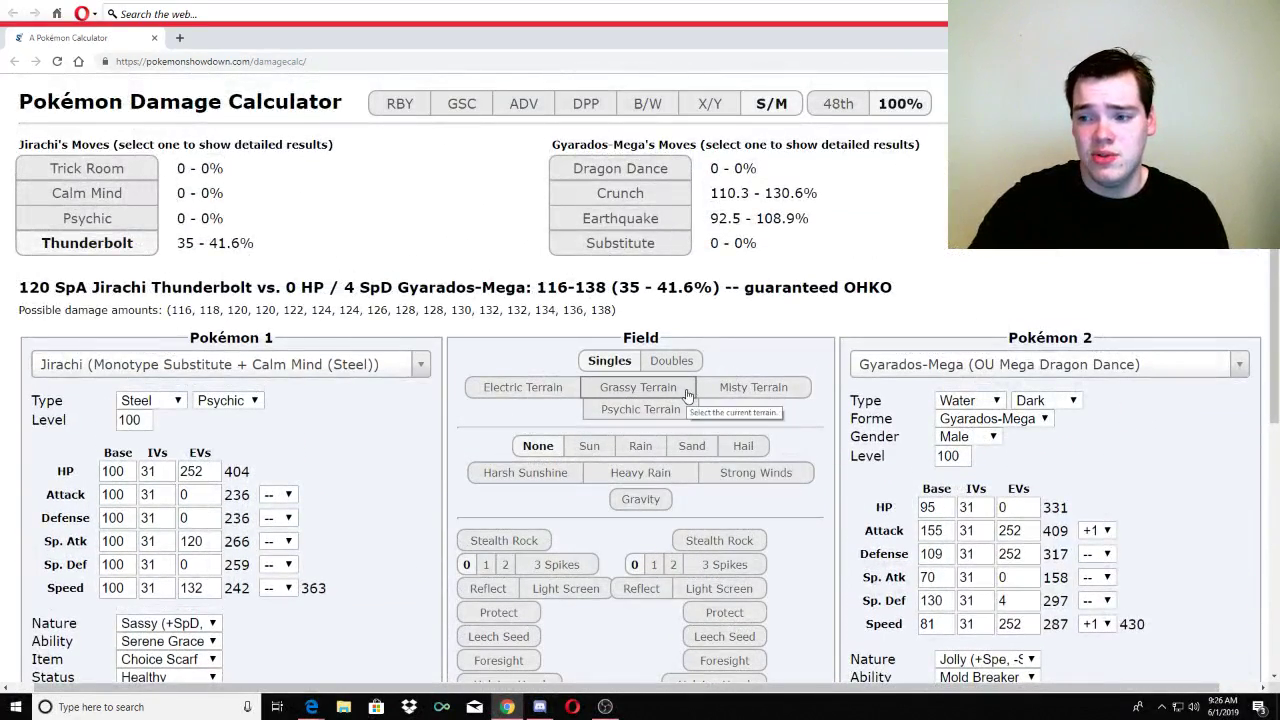
scroll(778, 349, "down", 2)
scroll(778, 349, "down", 2)
scroll(371, 190, "up", 3)
scroll(371, 190, "up", 1)
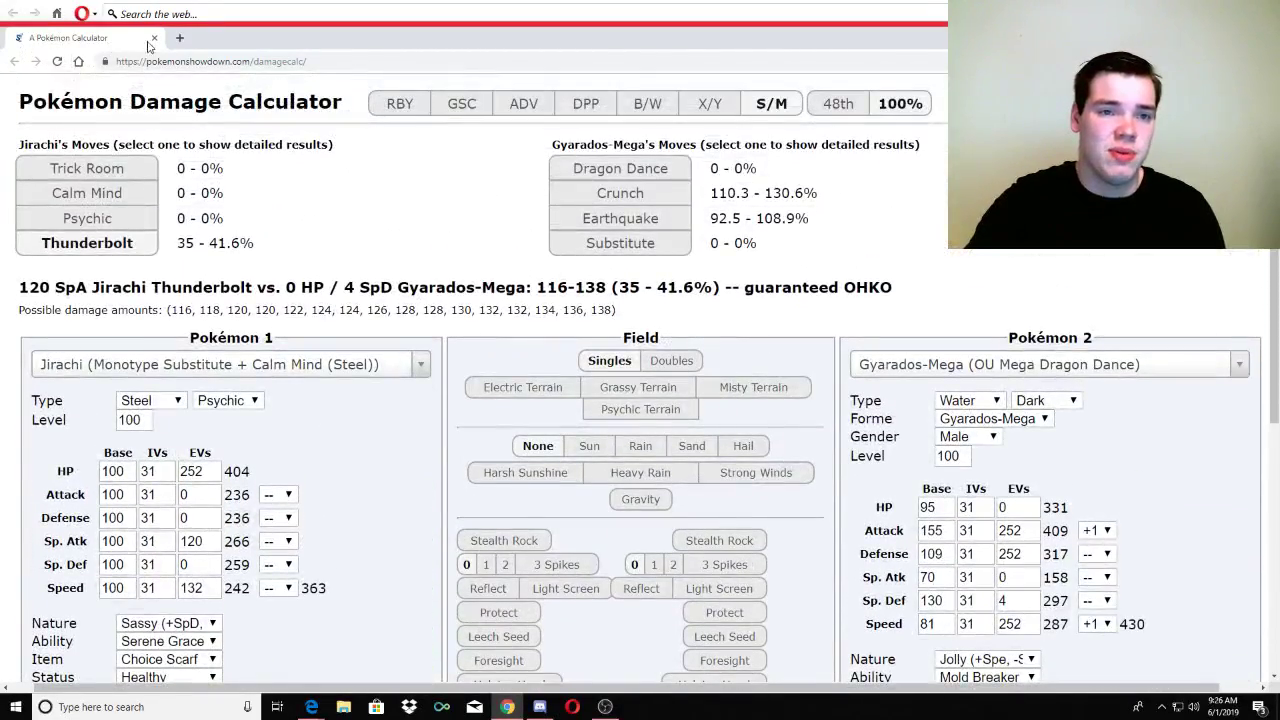
- Search the web for "showdown" in a new tab, open the Pokémon Showdown site and follow its damage calculator link
left_click(178, 40)
type("showdown")
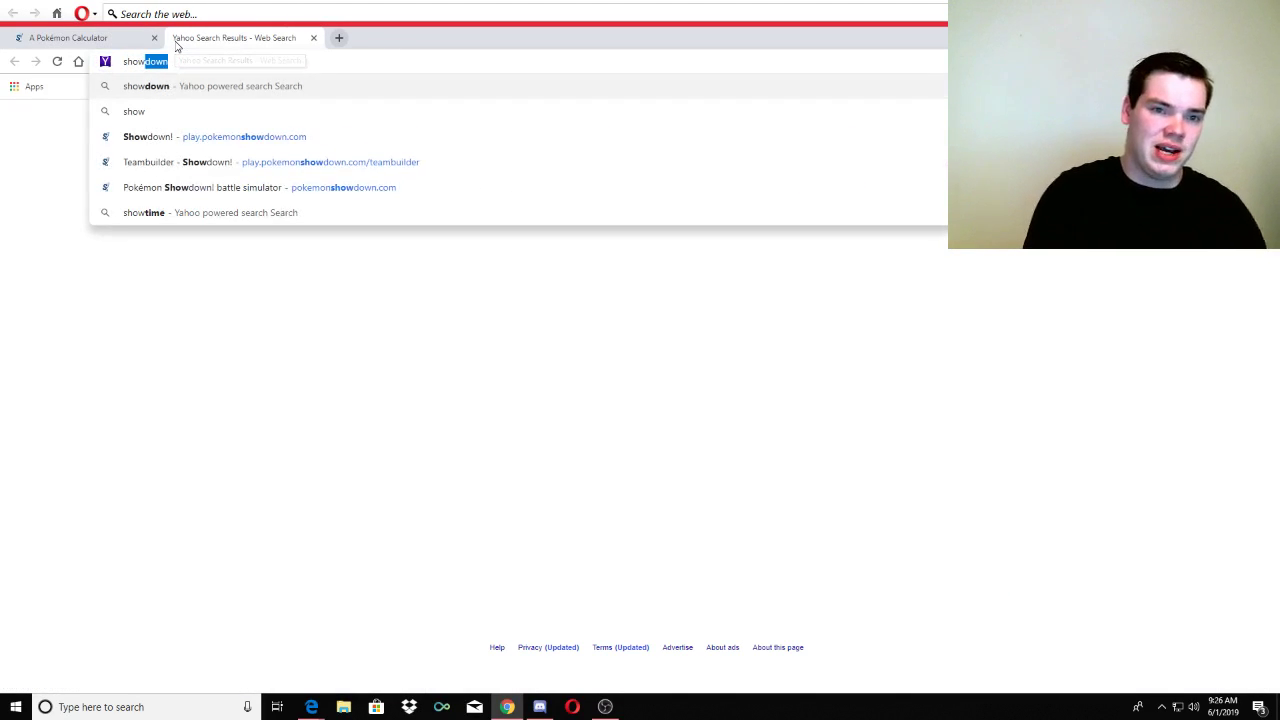
key("Return")
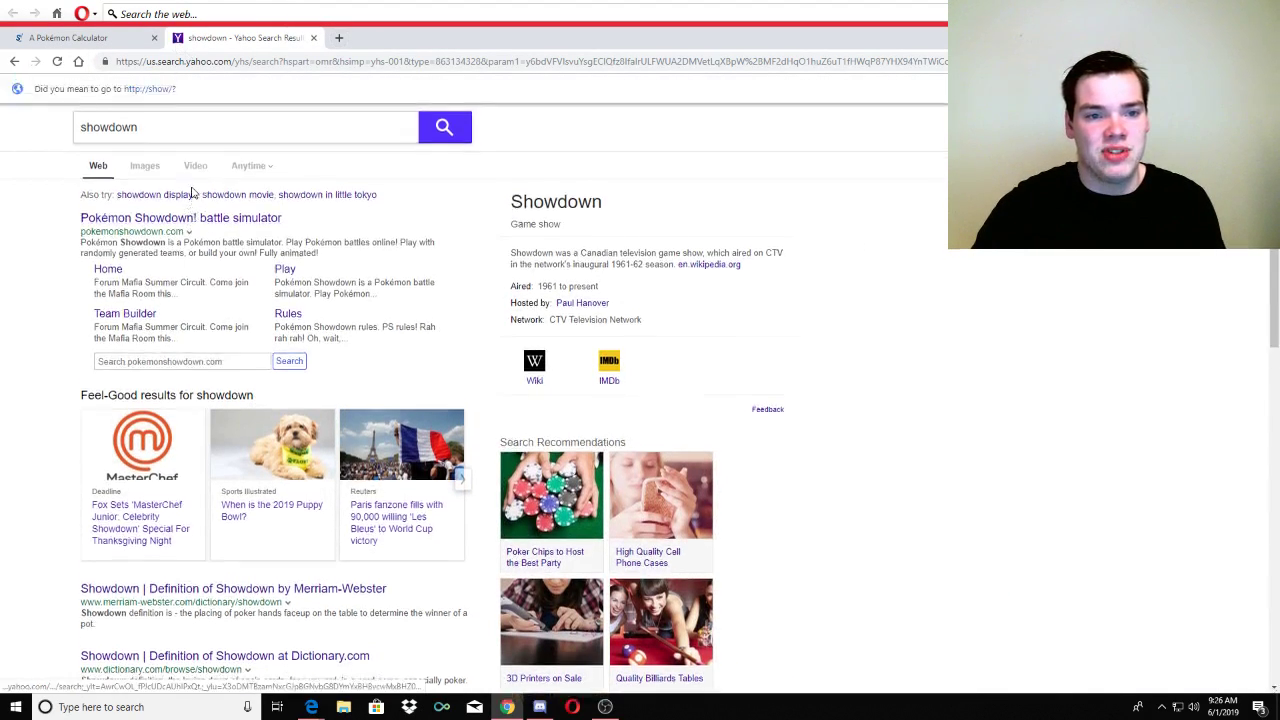
left_click(224, 221)
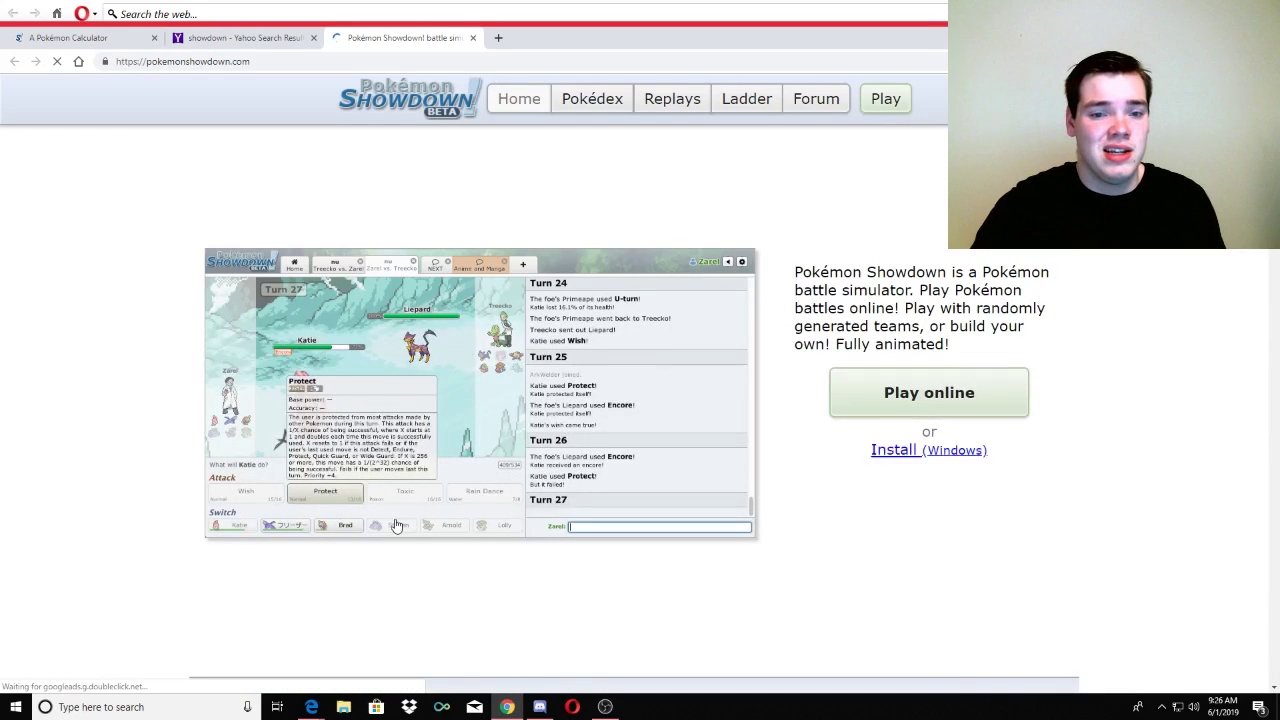
scroll(320, 580, "down", 2)
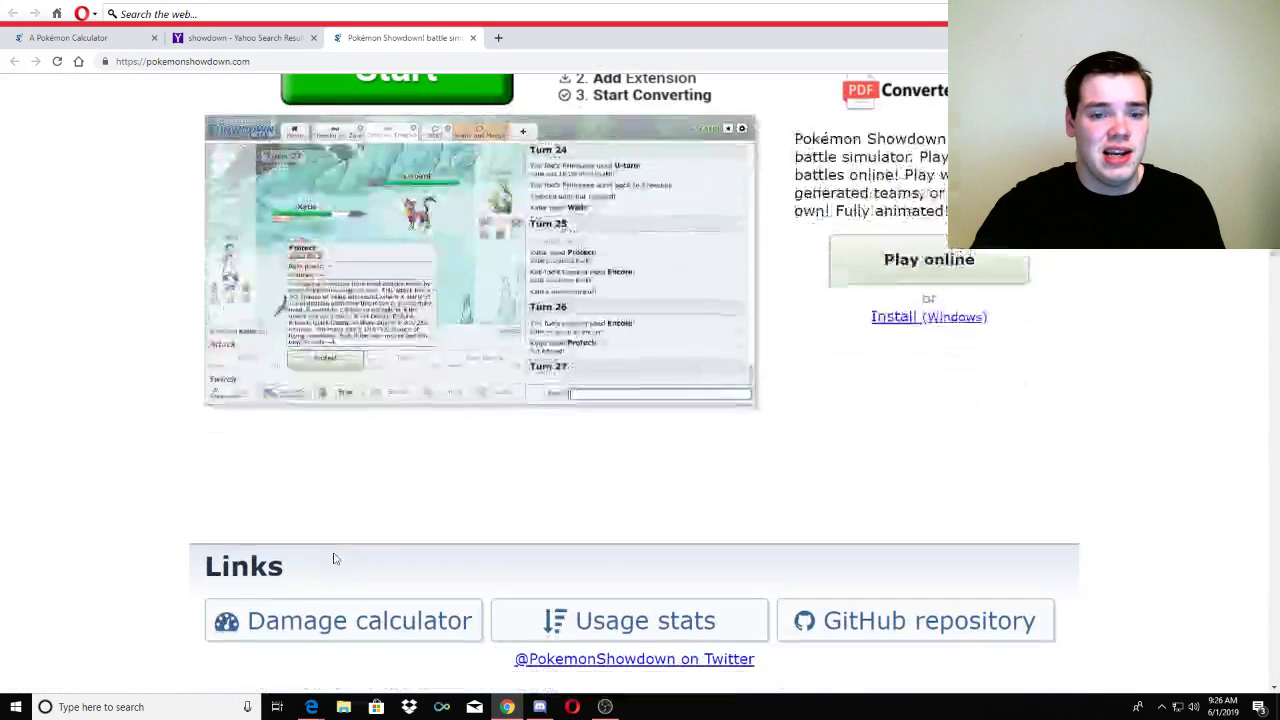
left_click(325, 622)
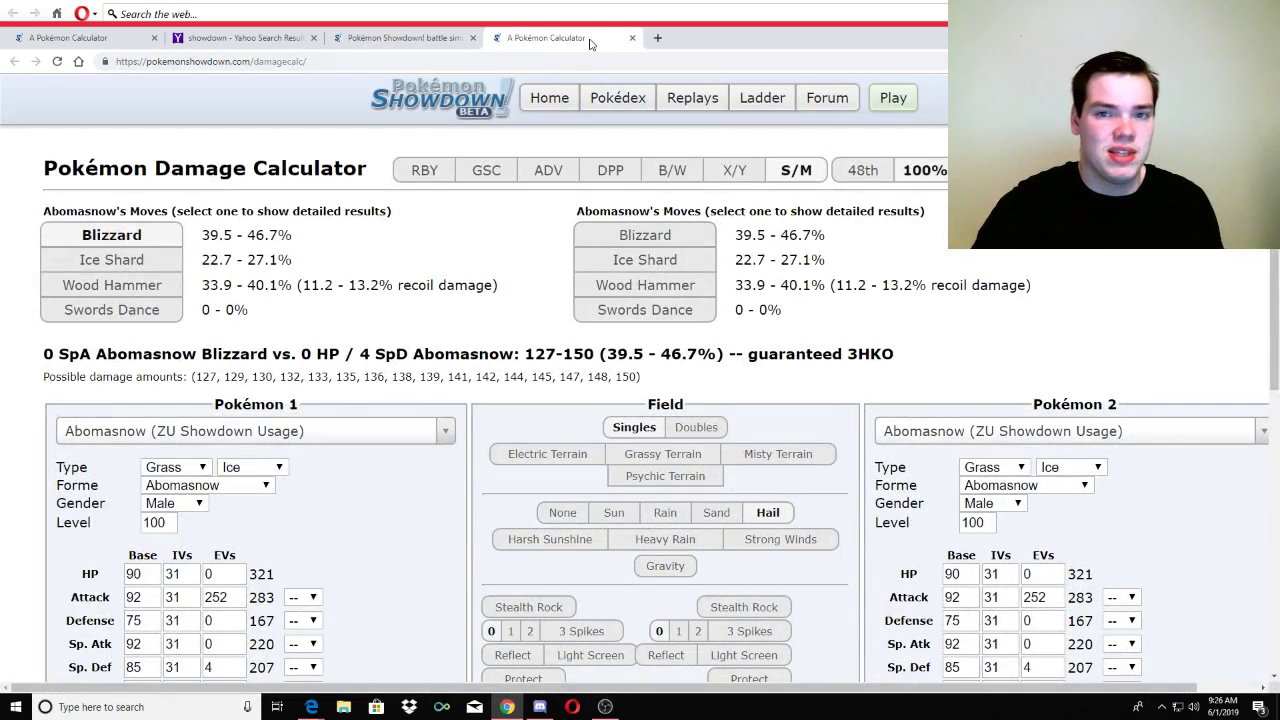
- Close the extra calculator, Pokémon Showdown home page and search results tabs, returning to the original calculator
left_click(631, 38)
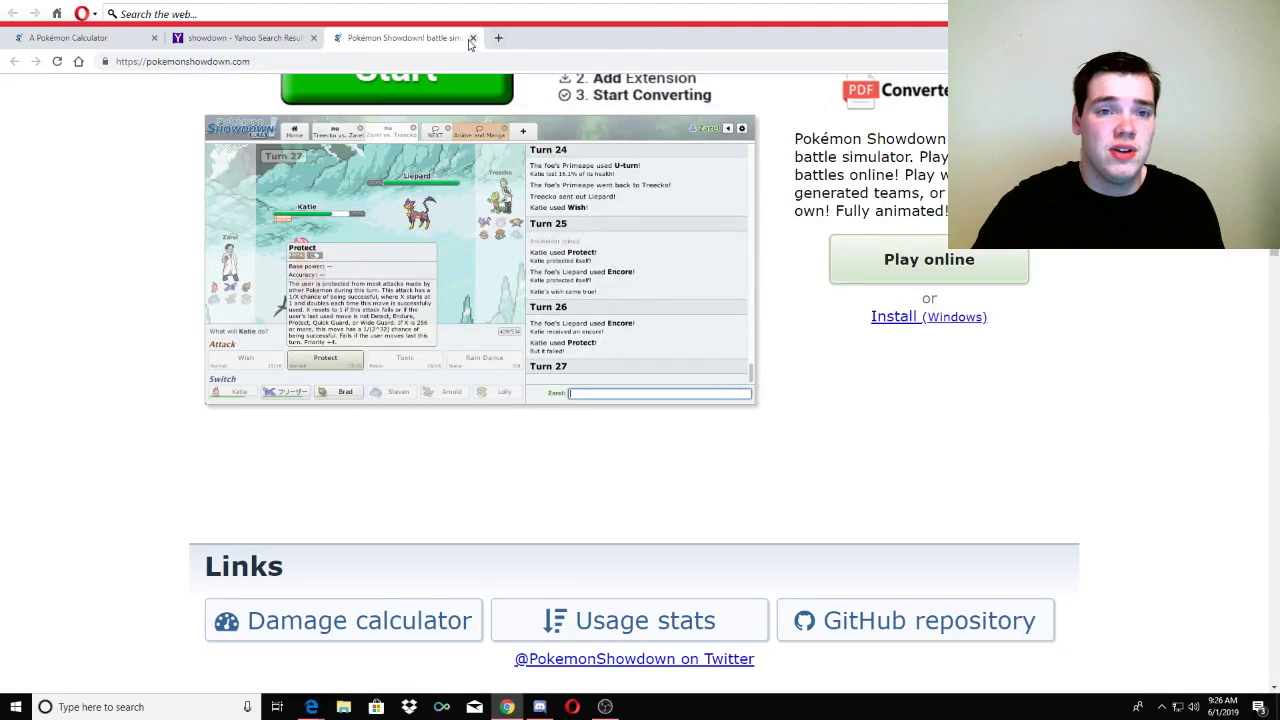
left_click(472, 38)
left_click(313, 38)
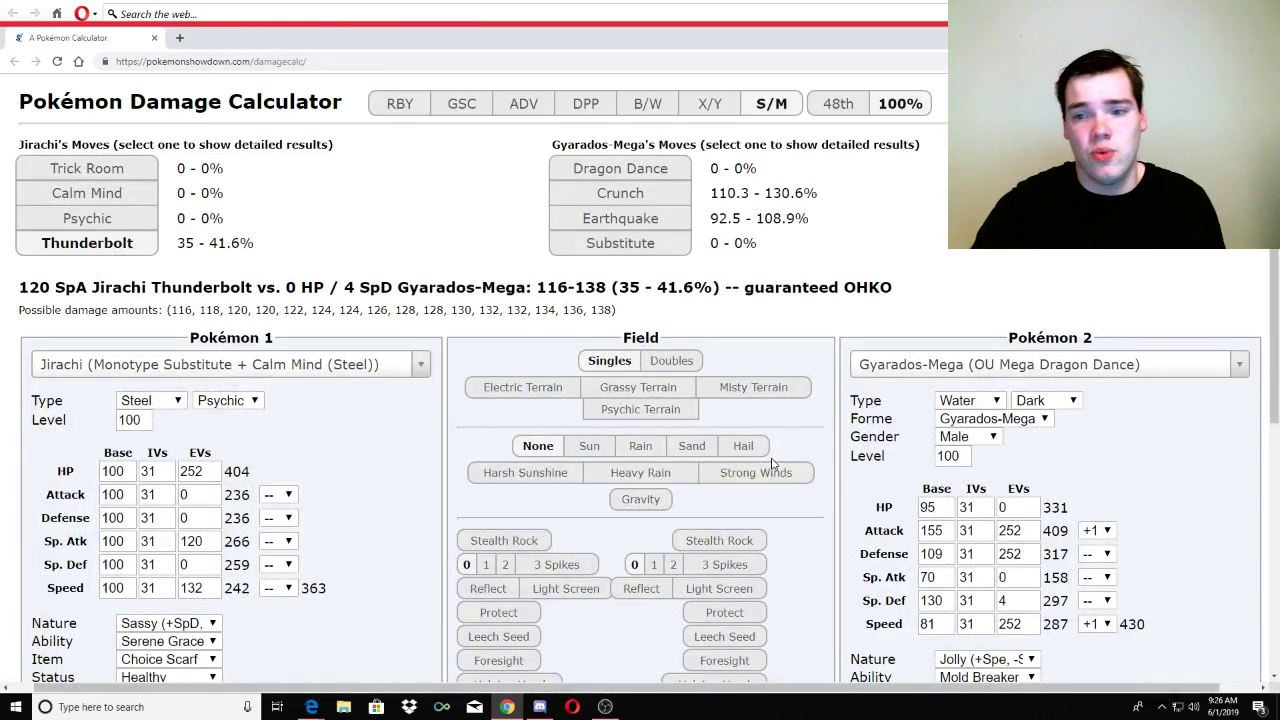
- Load Suicune's UU Calm Mind + Protect set as Pokémon 1
scroll(845, 402, "down", 3)
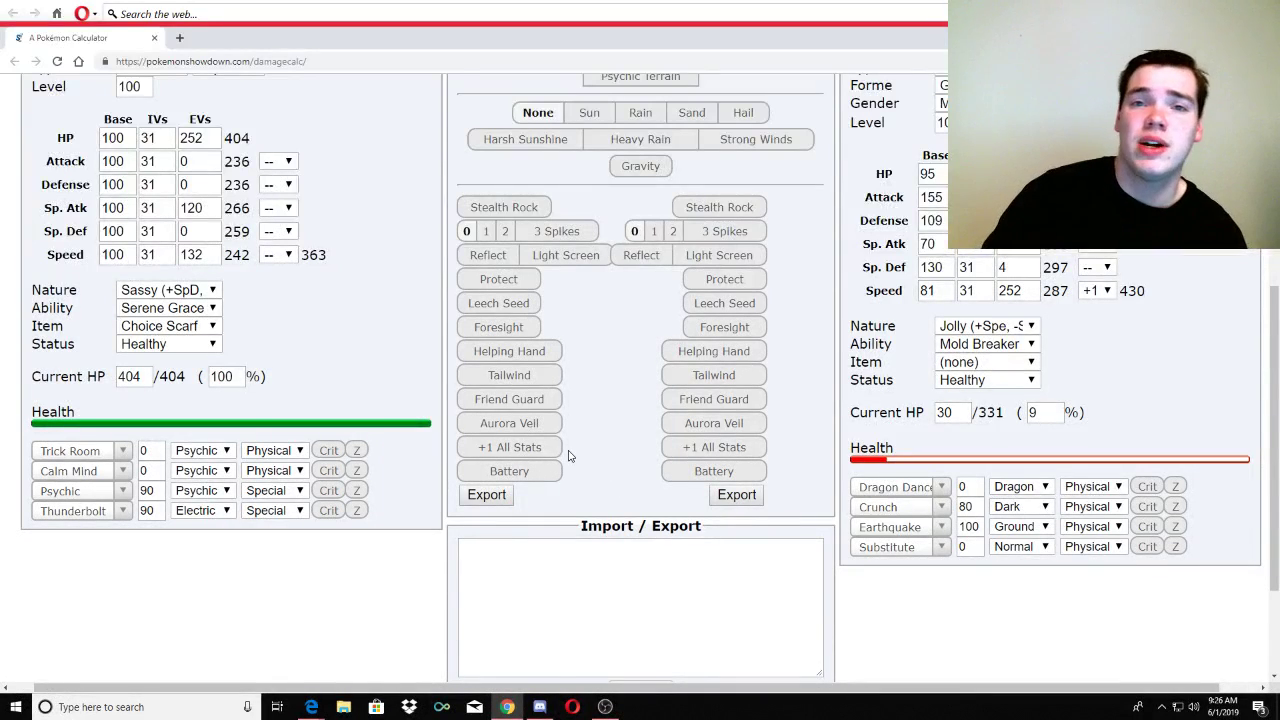
scroll(404, 427, "up", 3)
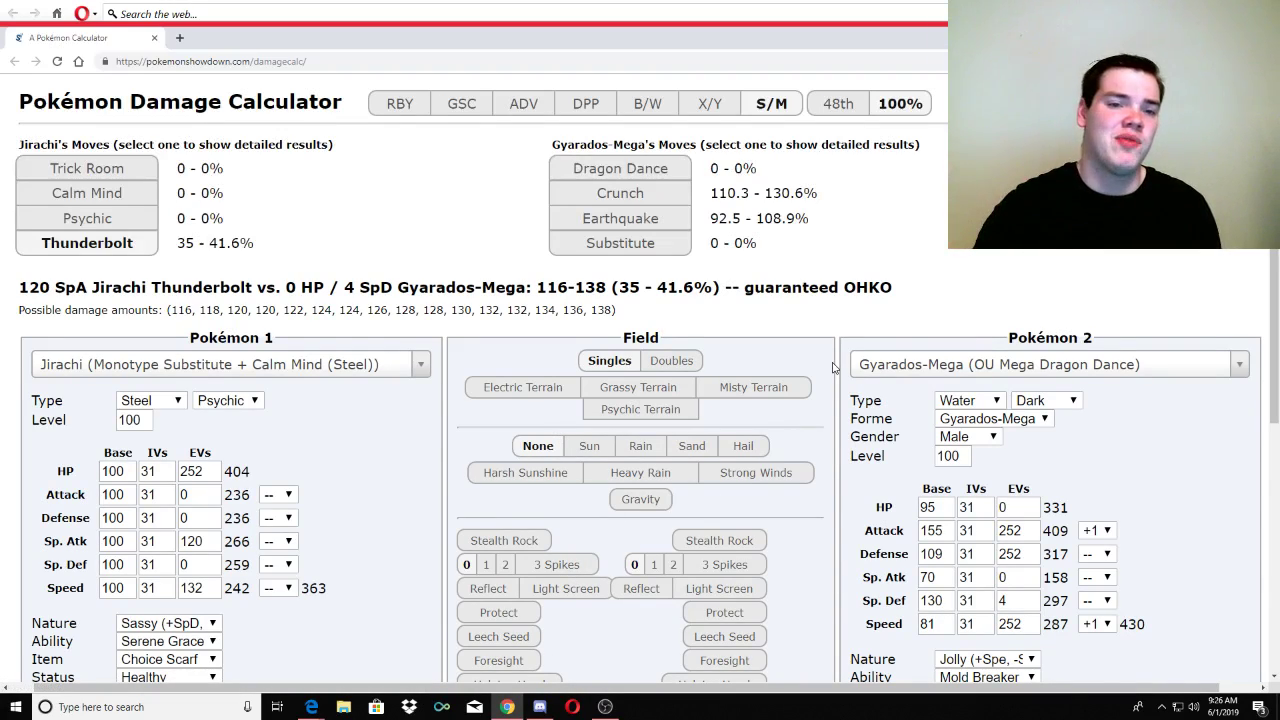
left_click(326, 381)
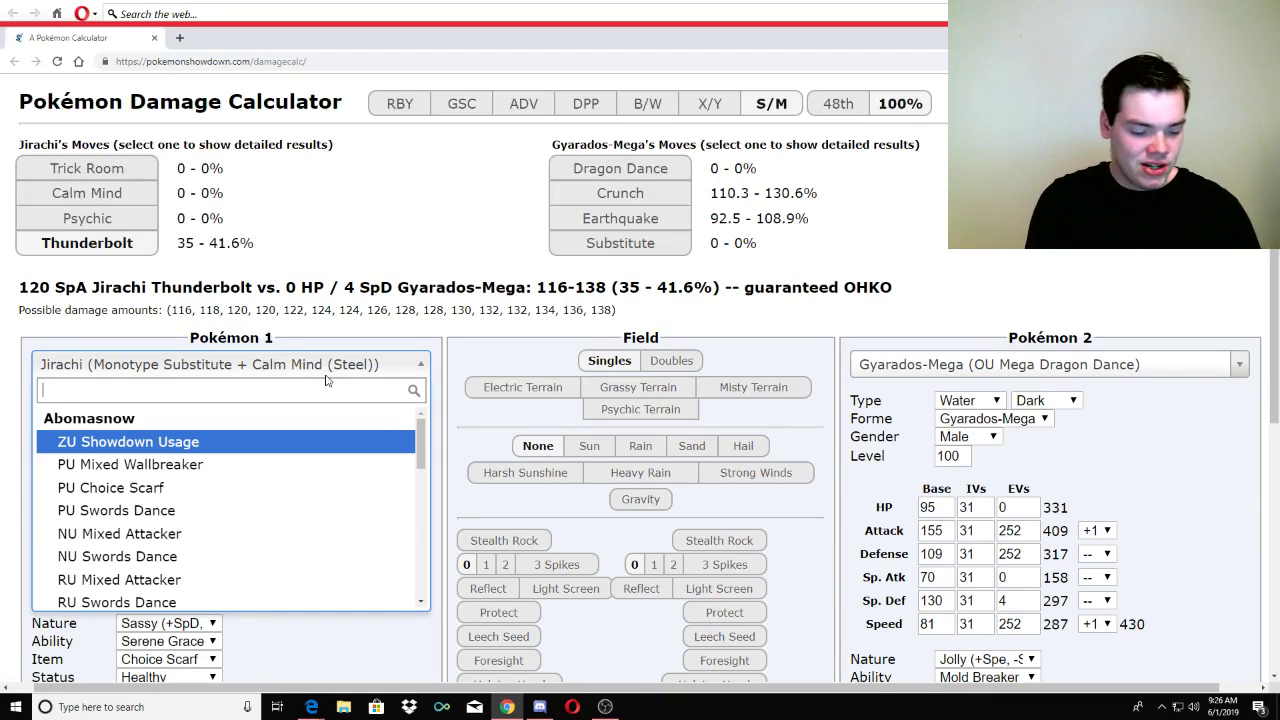
type("sui")
key("Return")
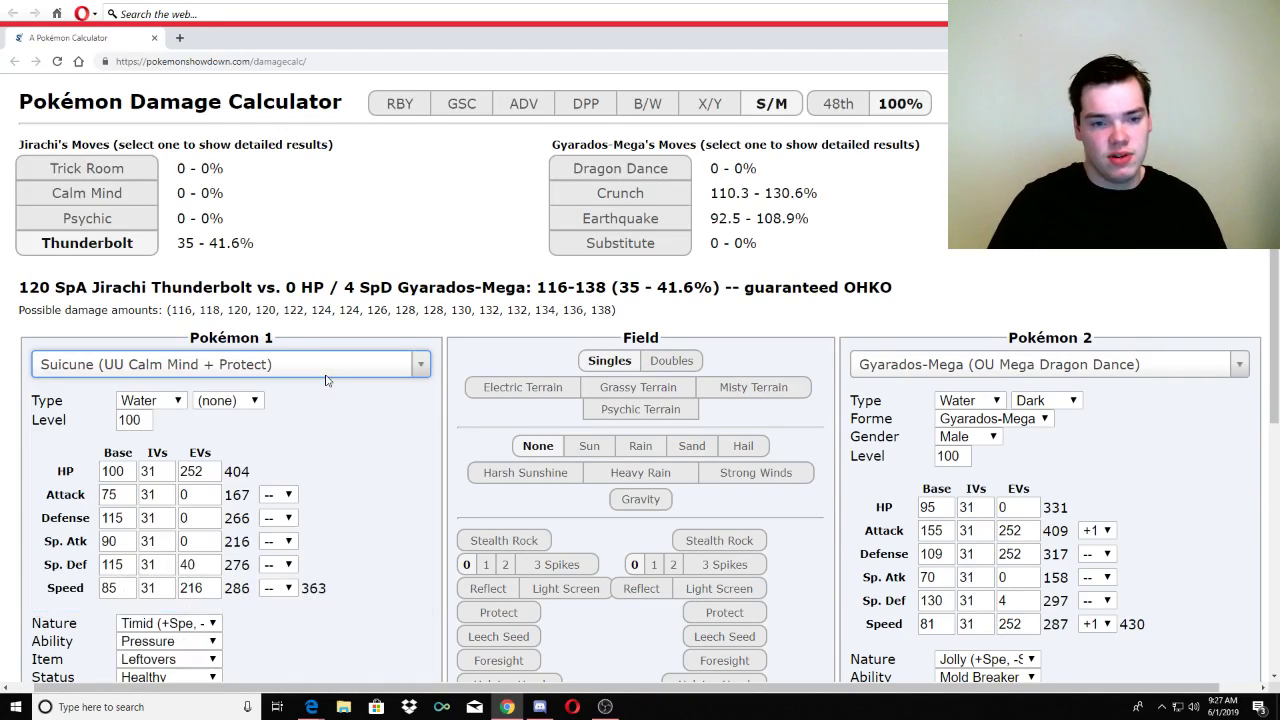
- Load Tapu Bulu's OU Choice Band set as Pokémon 2
left_click(1170, 372)
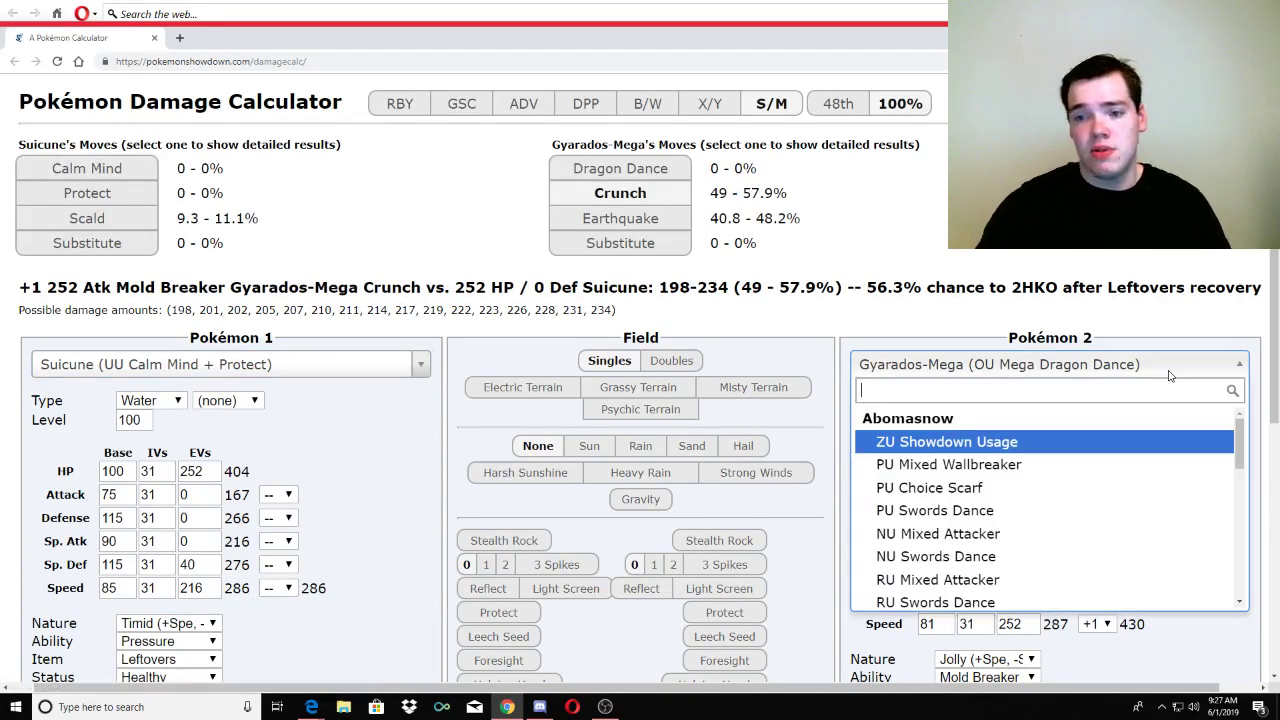
type("tapu")
key("Return")
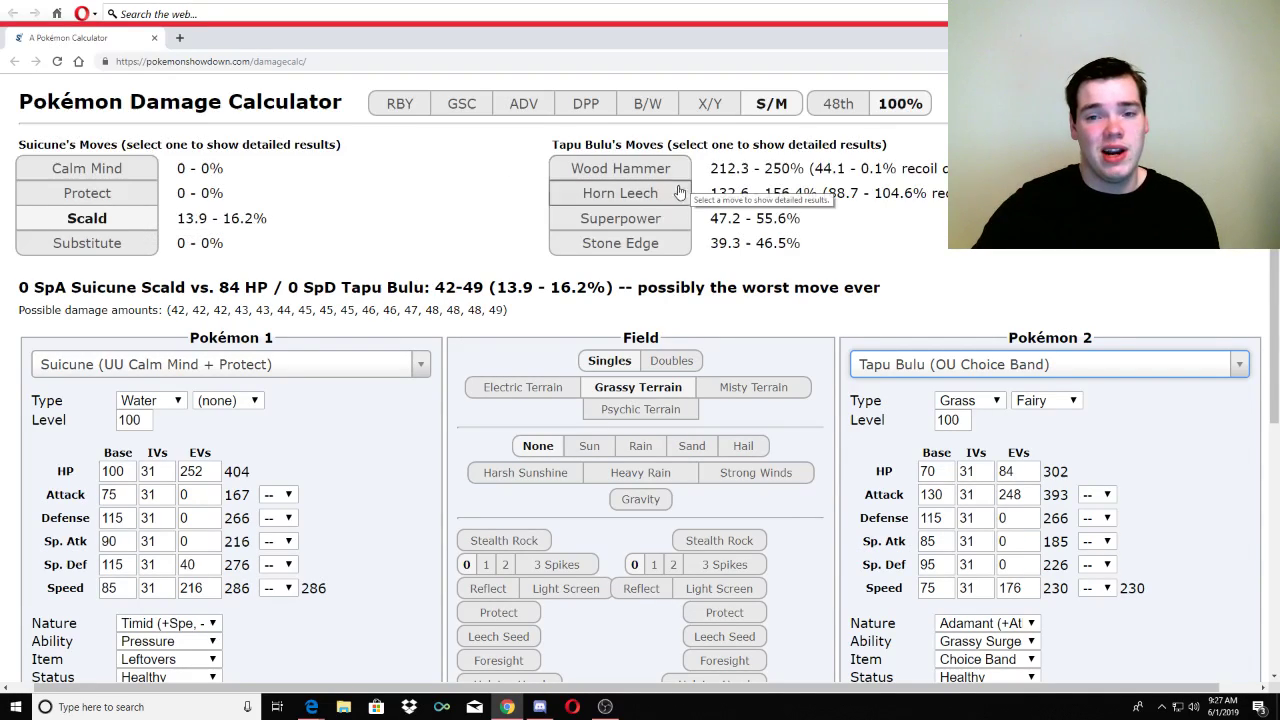
- Set Tapu Bulu's status to Burned and check the damage results against Suicune
scroll(1010, 530, "down", 2)
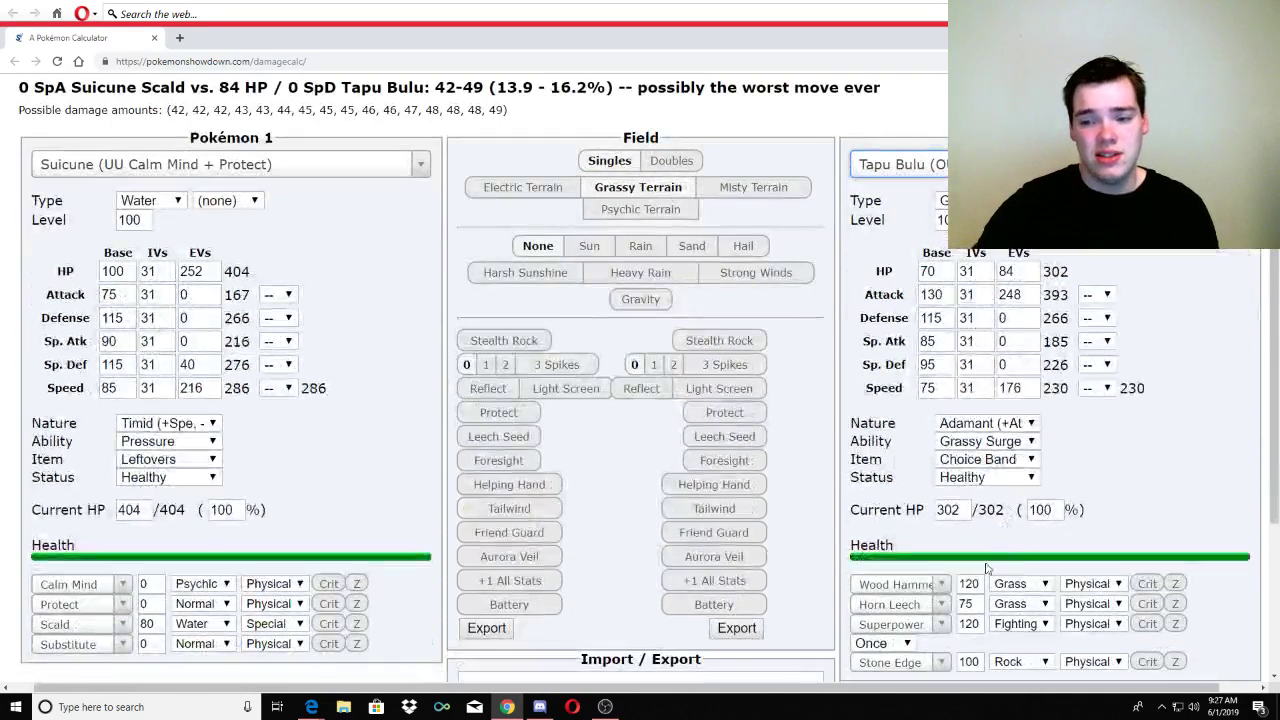
left_click(1012, 480)
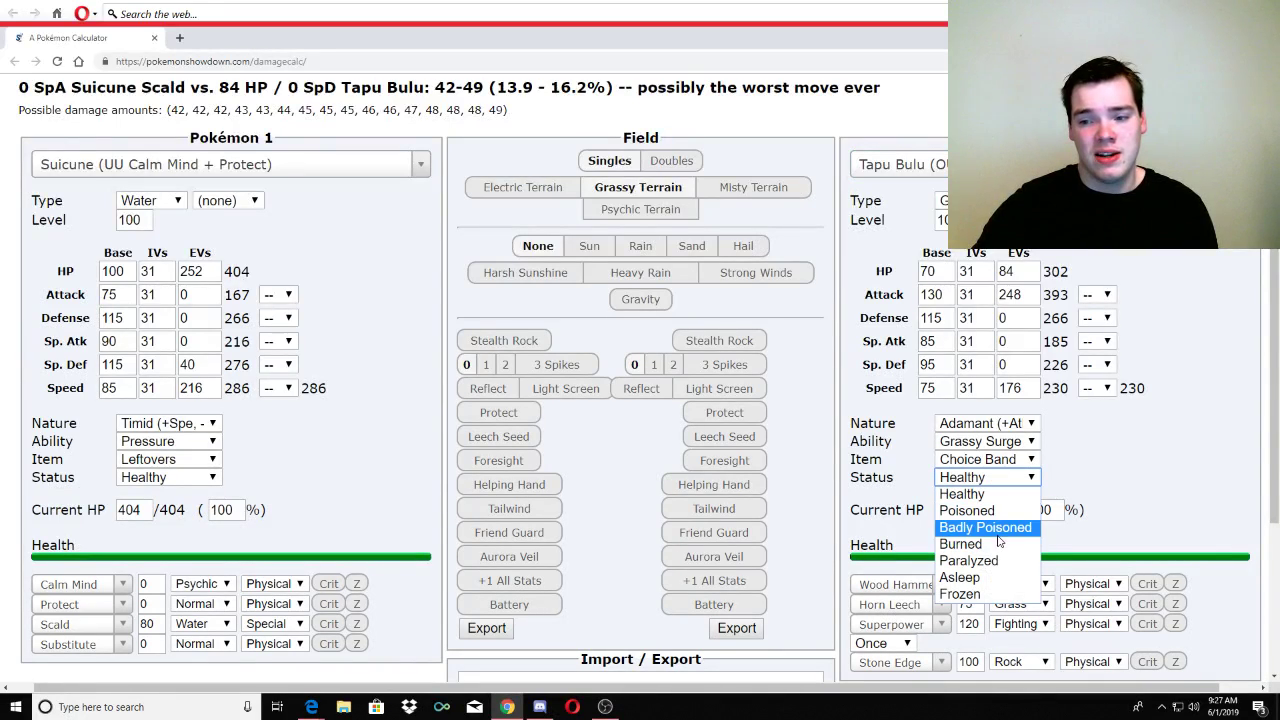
left_click(960, 543)
scroll(997, 534, "up", 3)
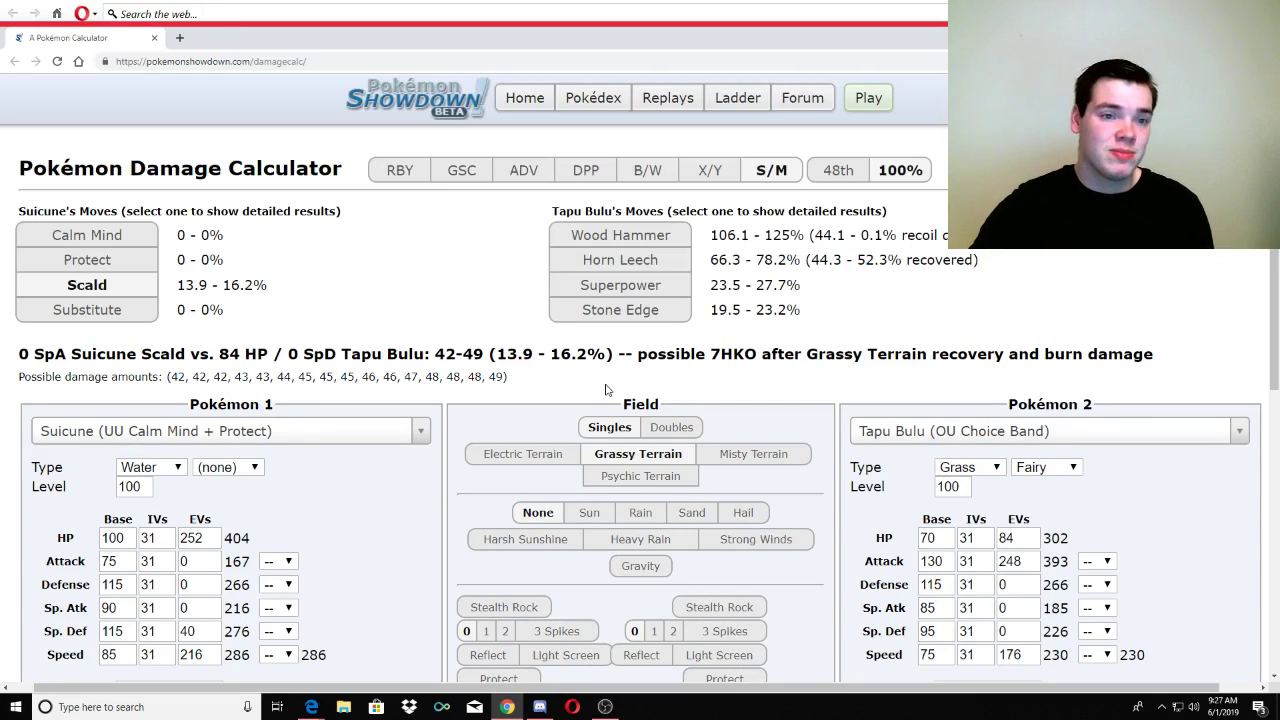
scroll(687, 346, "down", 6)
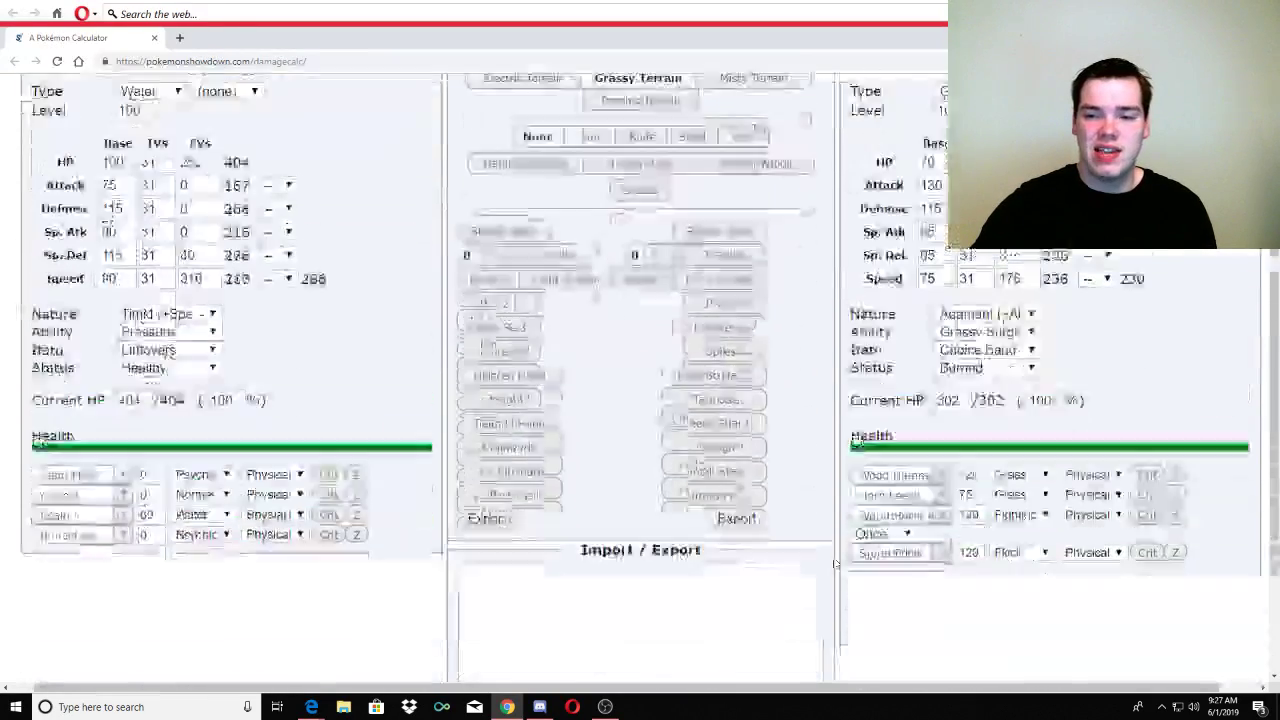
scroll(425, 467, "up", 4)
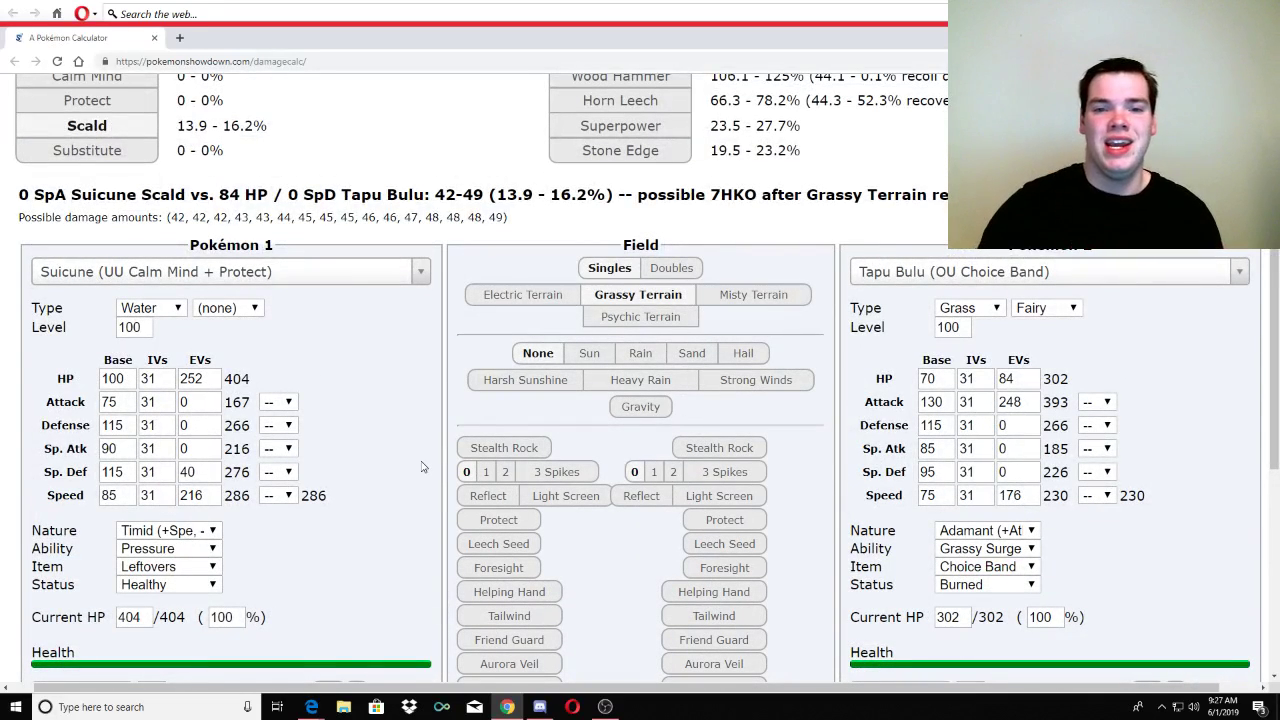
scroll(434, 363, "up", 2)
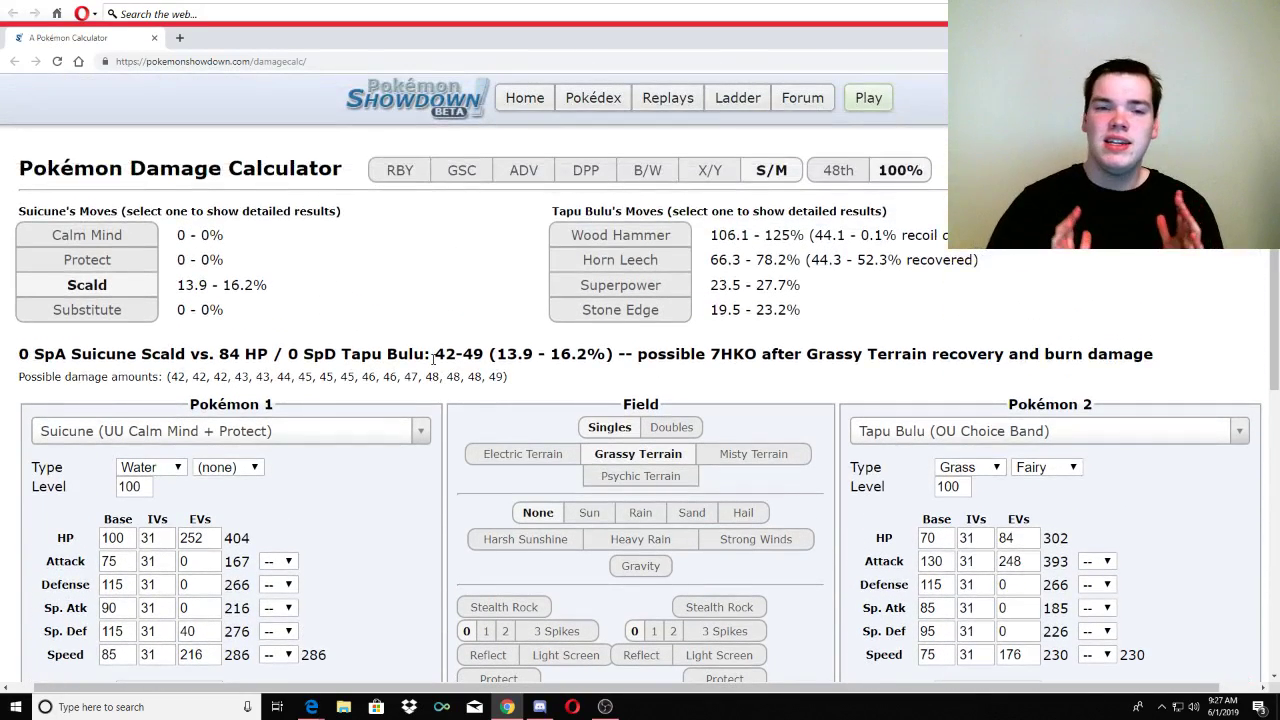